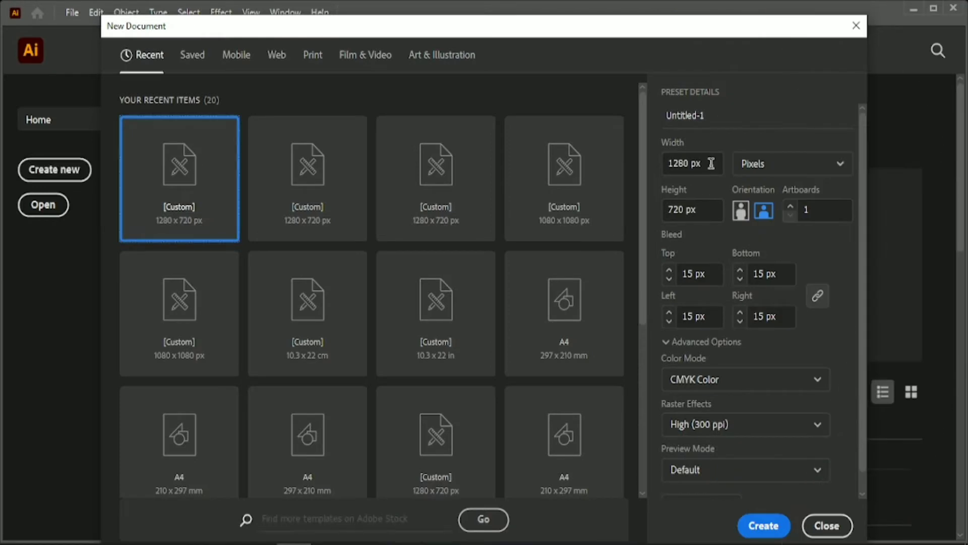
Create a landscape CMYK document of 1280 x 720 px with one artboard and 15 px bleed
left_click(710, 163)
left_click(763, 214)
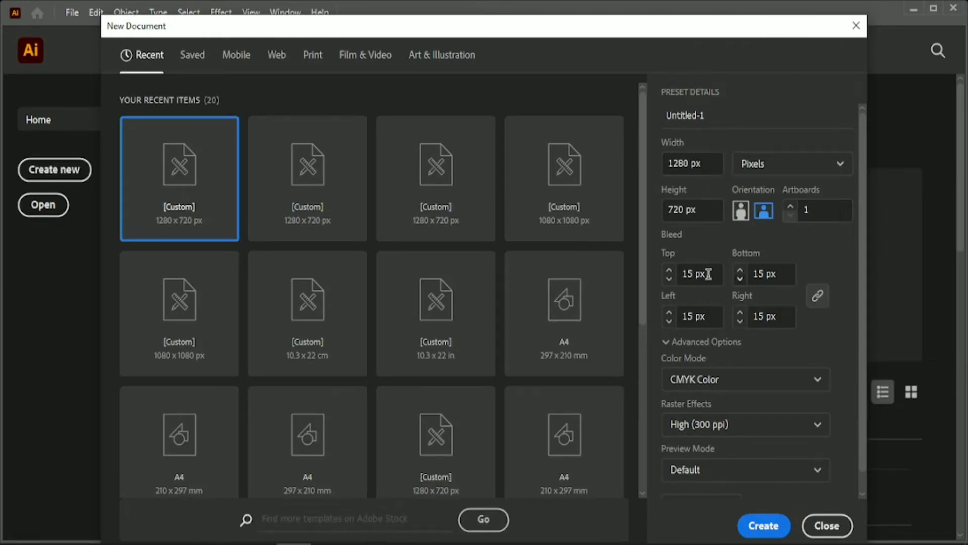
left_click(751, 530)
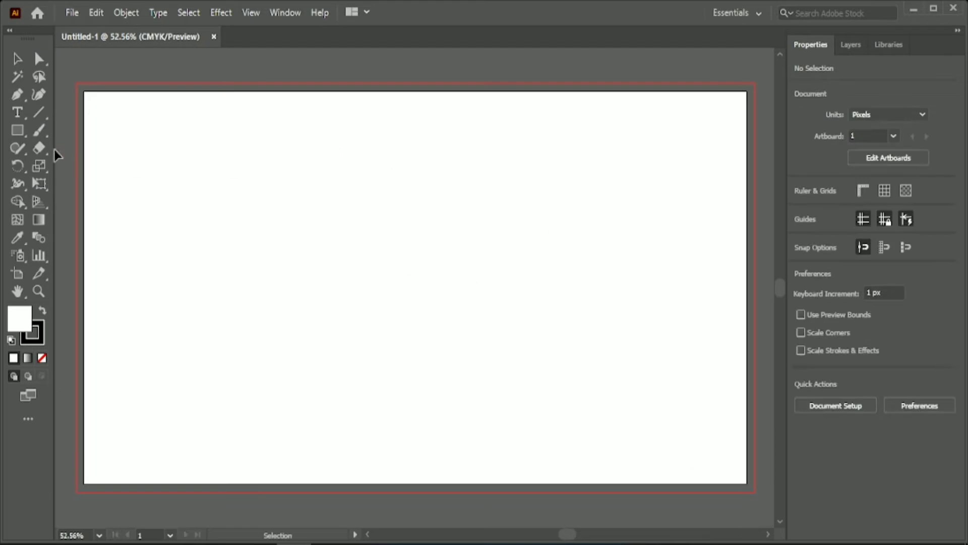
Draw an upright ellipse about 414 px wide and 490 px tall, and centre it on the artboard horizontally and vertically
left_click_drag(17, 130, 108, 165)
left_click_drag(255, 162, 469, 386)
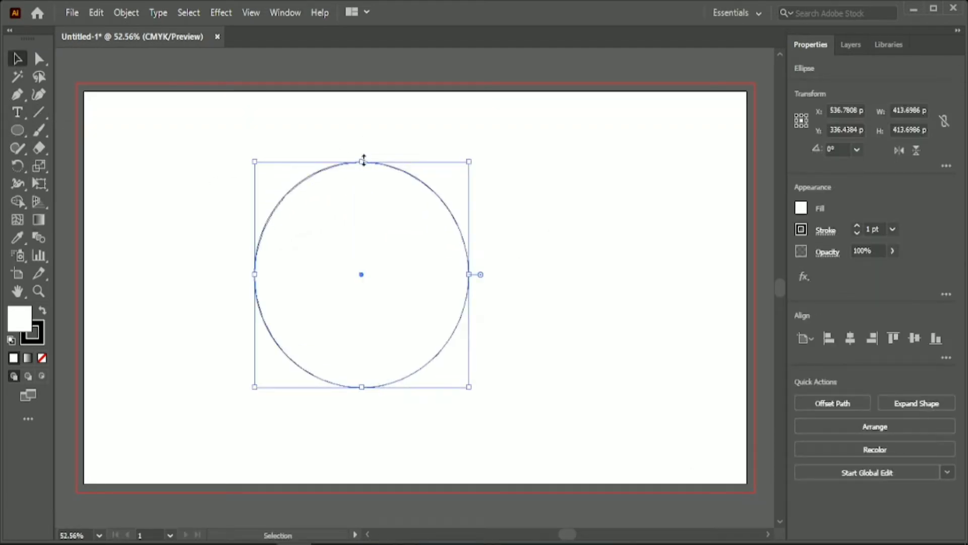
left_click_drag(364, 161, 362, 121)
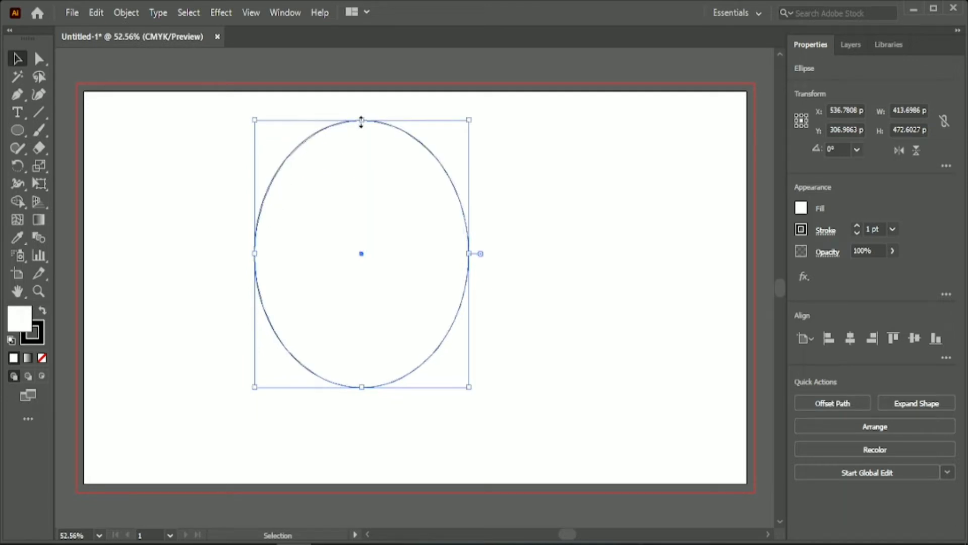
left_click(852, 338)
left_click(914, 338)
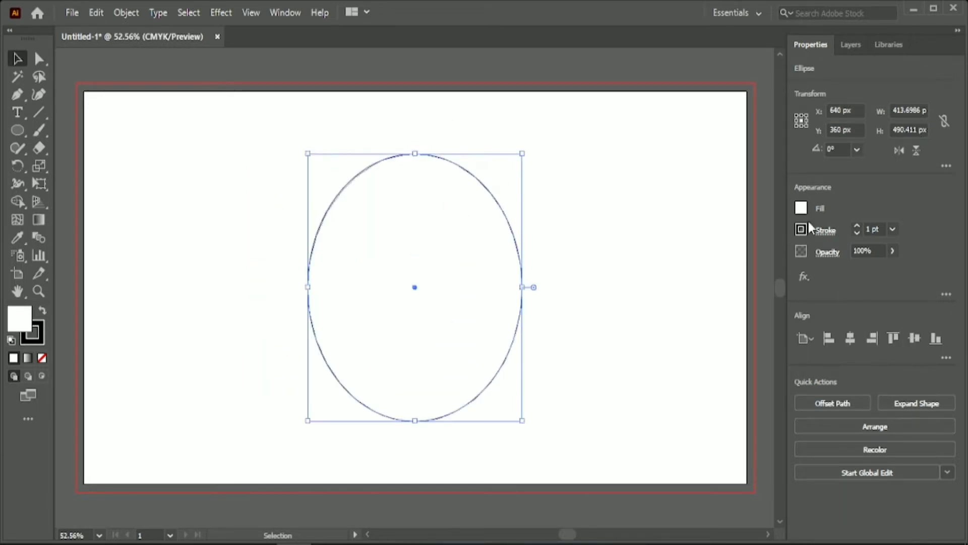
Remove the ellipse's stroke and fill it with dark green
left_click(801, 229)
left_click(647, 284)
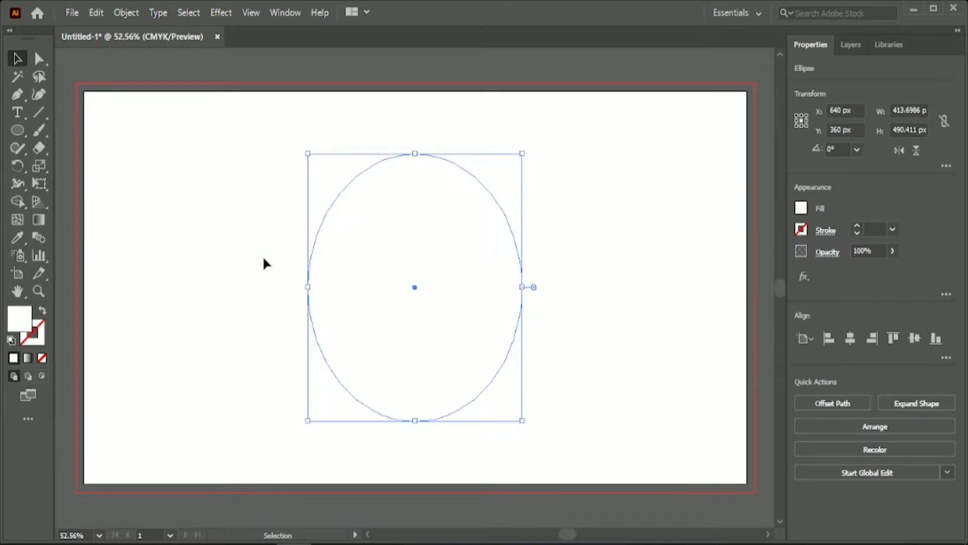
double_click(20, 314)
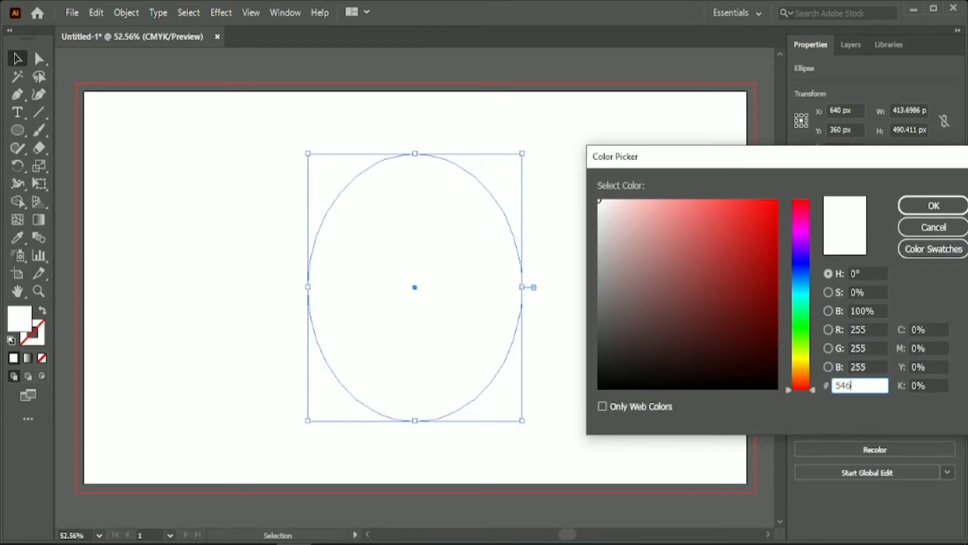
key("Return")
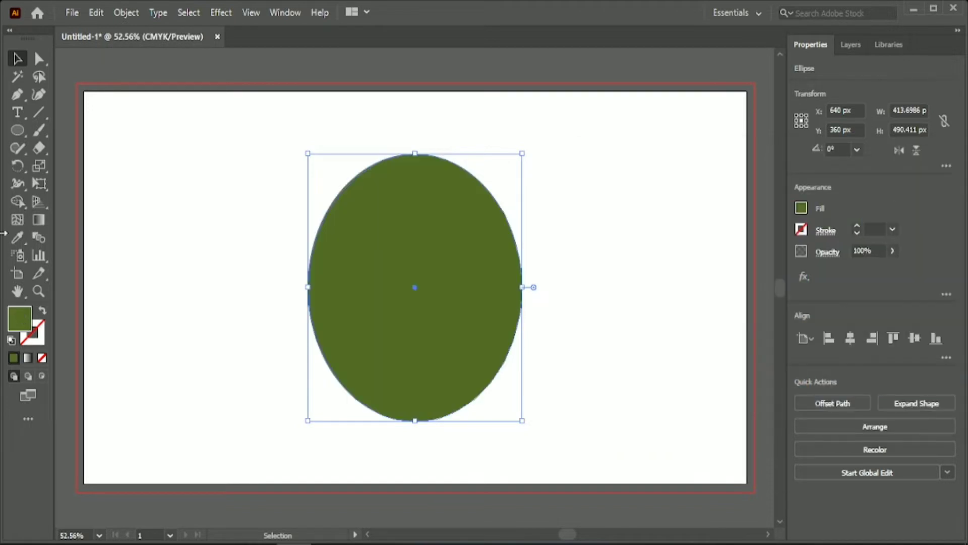
Draw a narrow vertical rectangle about 42 px wide and 618 px tall to the right of the ellipse and fill it light green
left_click(111, 135)
left_click_drag(21, 127, 80, 130)
left_click_drag(570, 160, 592, 498)
double_click(16, 333)
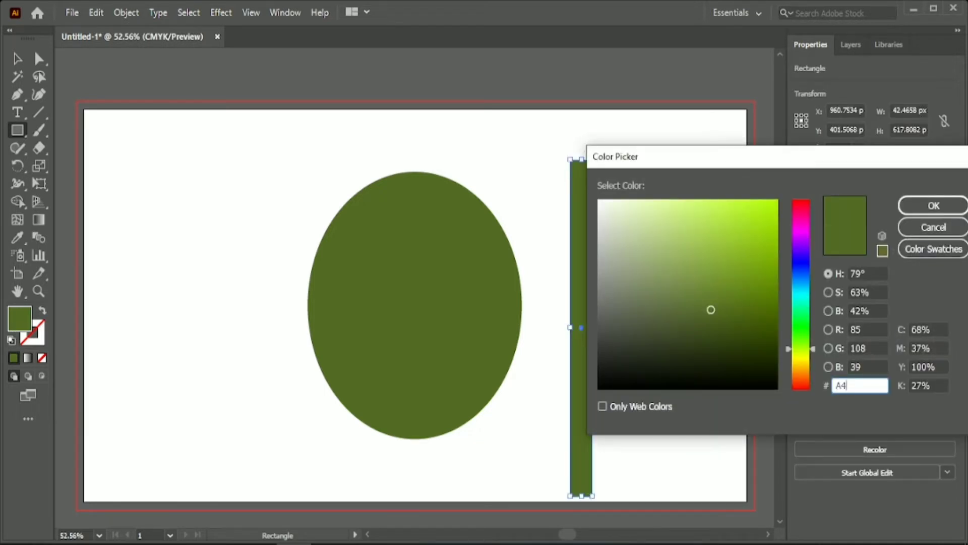
key("Return")
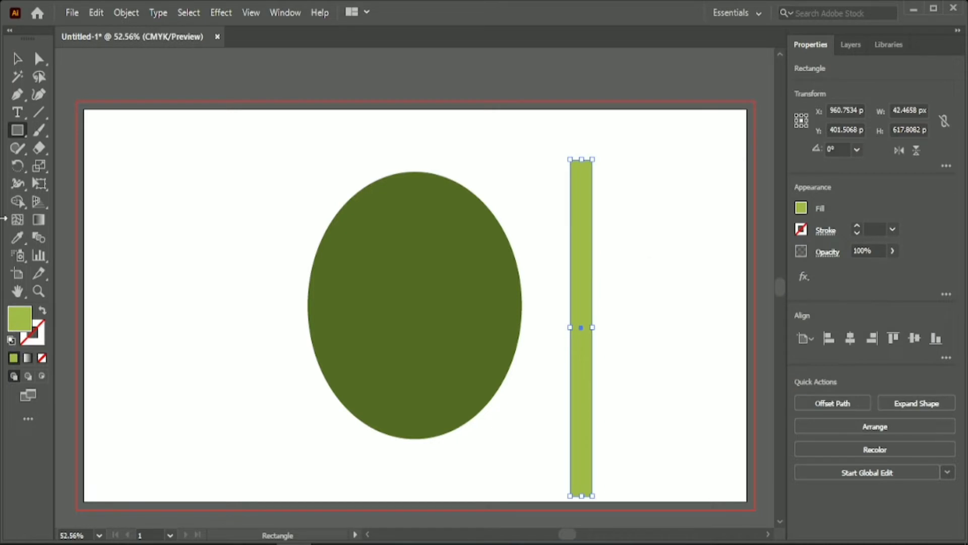
Reposition the light green rectangle and stretch it to the artboard's upper edge, making it about 41 px wide and 677 px tall
left_click(17, 59)
left_click(233, 158)
left_click_drag(581, 328, 584, 310)
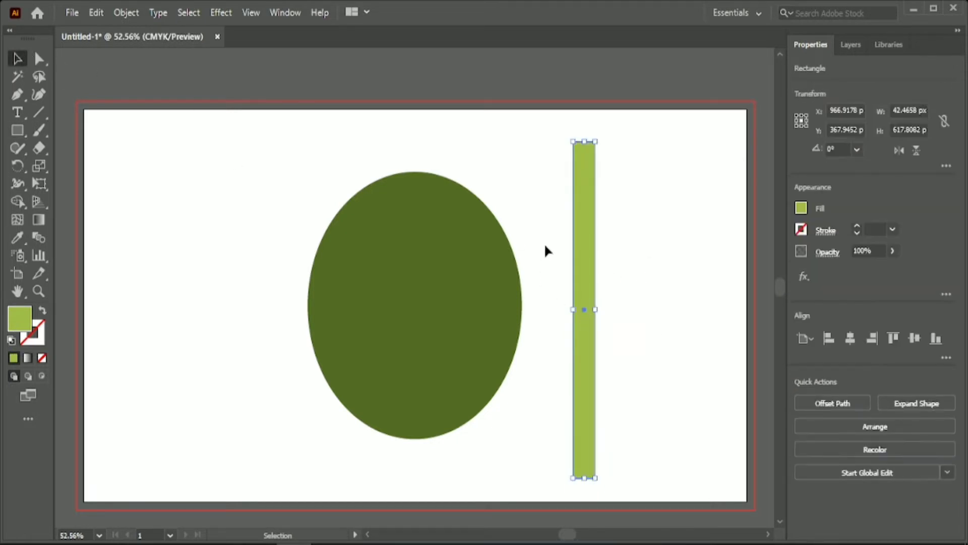
left_click_drag(584, 143, 584, 109)
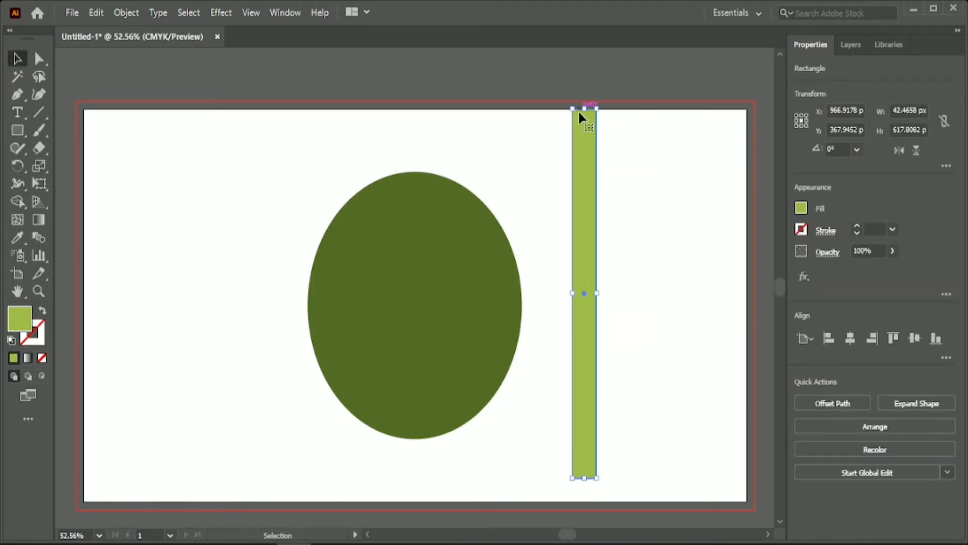
left_click(587, 298, "shift")
left_click(593, 292)
left_click_drag(595, 293, 594, 292)
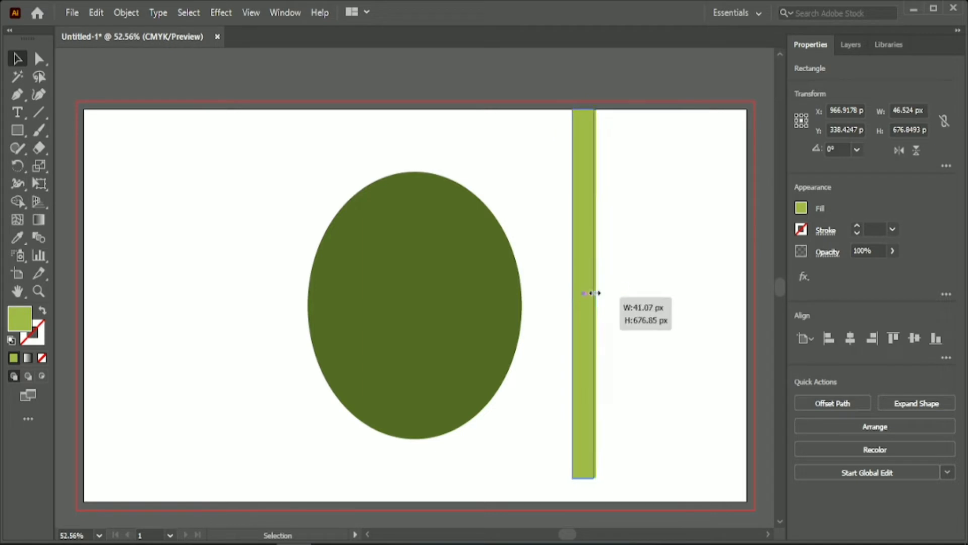
left_click(621, 287)
left_click(586, 150)
Apply the Zig Zag distort effect to the light green rectangle with absolute size, 14 ridges per segment and smooth points
left_click(221, 12)
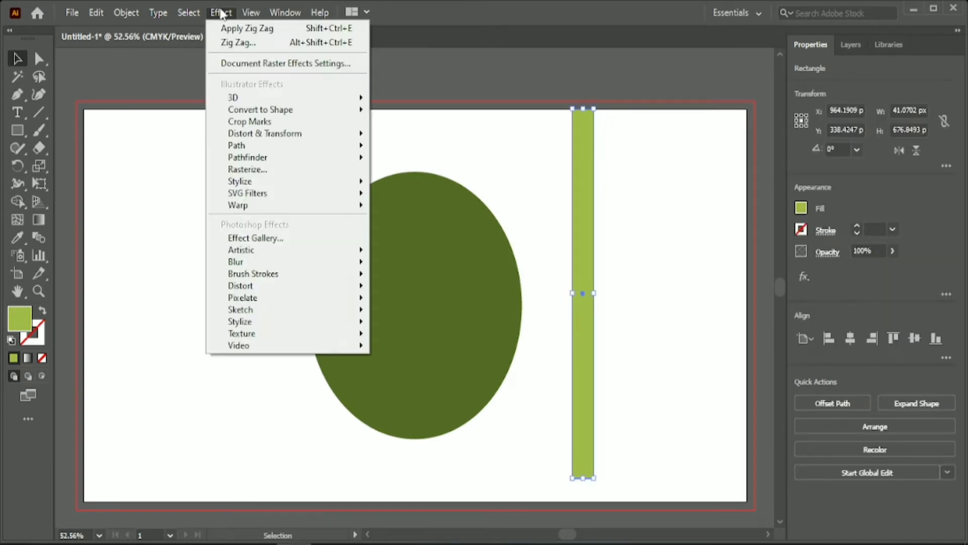
mouse_move(326, 136)
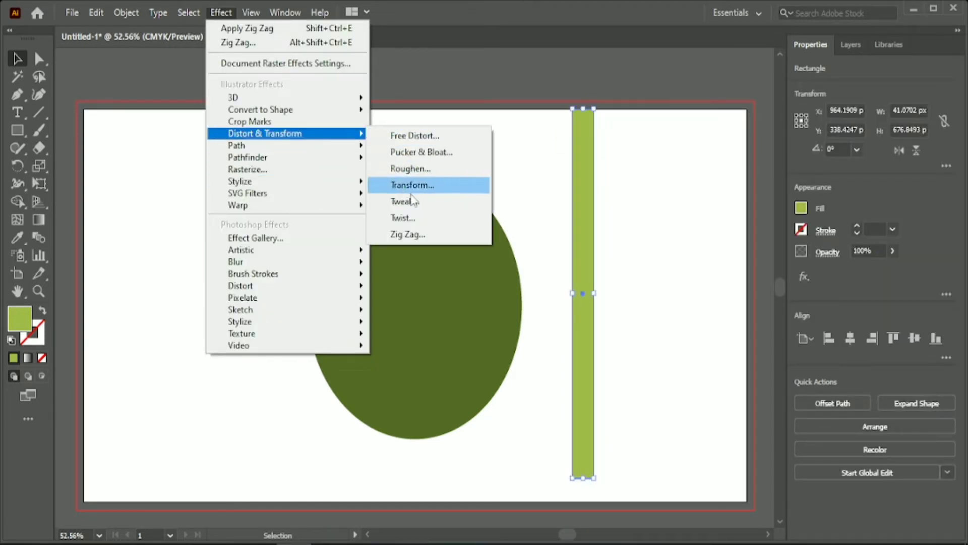
left_click(416, 236)
left_click_drag(674, 141, 367, 128)
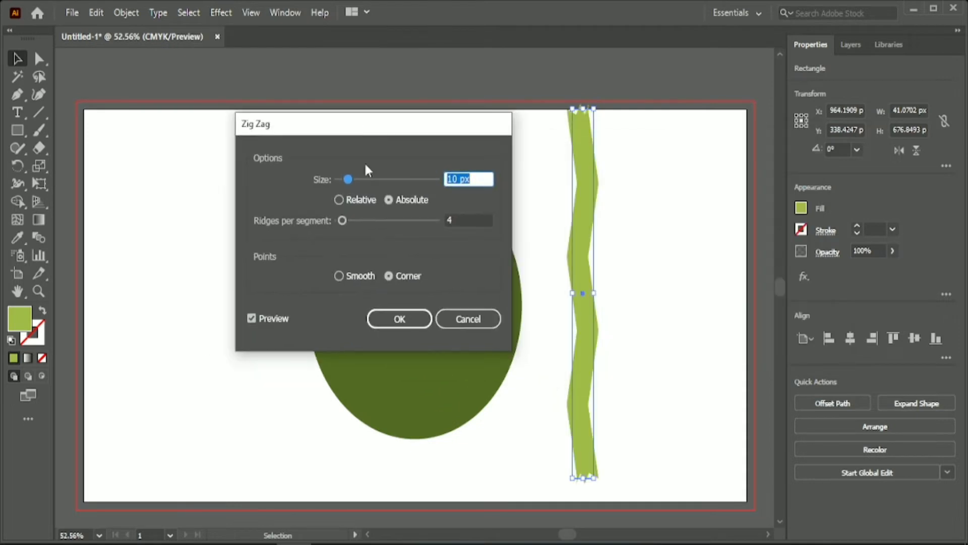
left_click(474, 218)
key("Up")
key("Up")
key("Up")
key("Up")
key("Up")
key("Up")
key("Up")
key("Up")
key("Up")
key("Up")
left_click(340, 277)
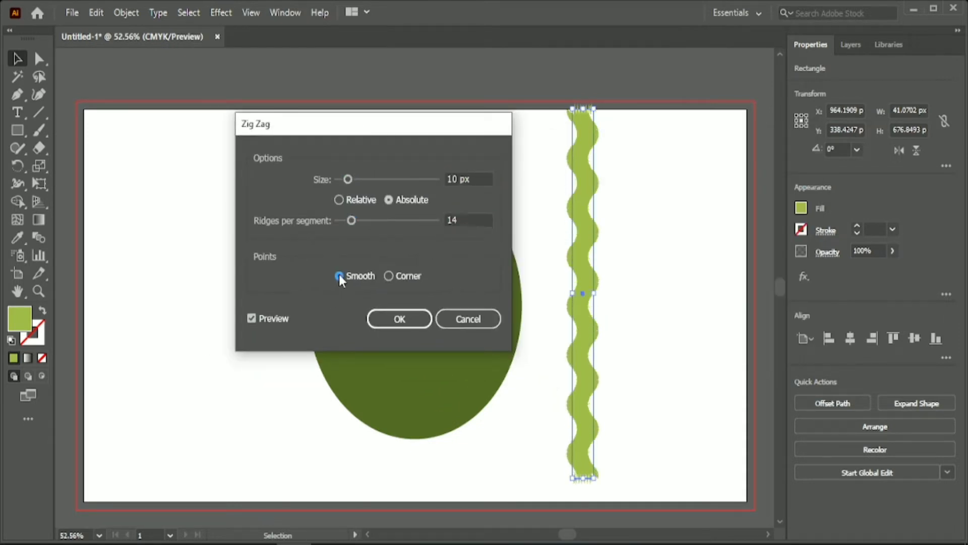
left_click(469, 218)
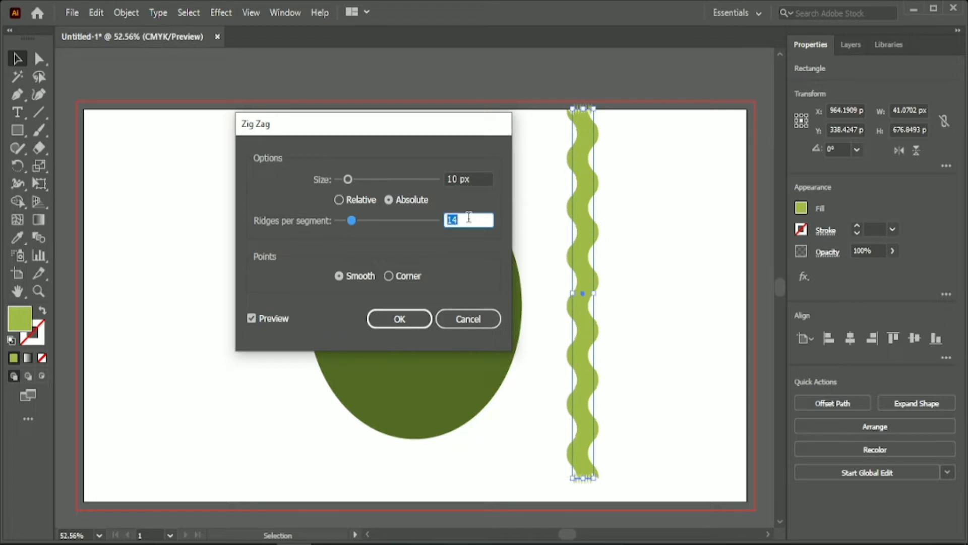
left_click(477, 175)
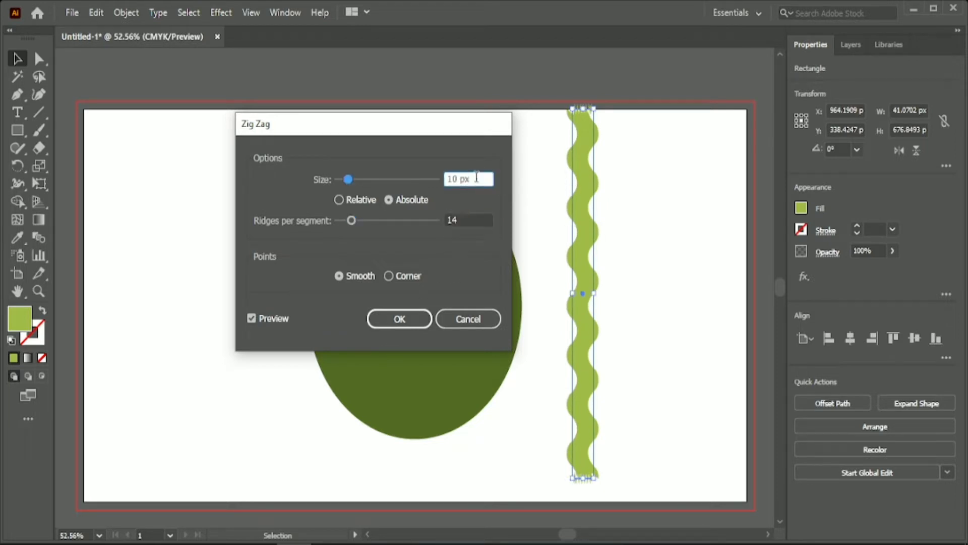
key("Up")
key("Up")
key("Return")
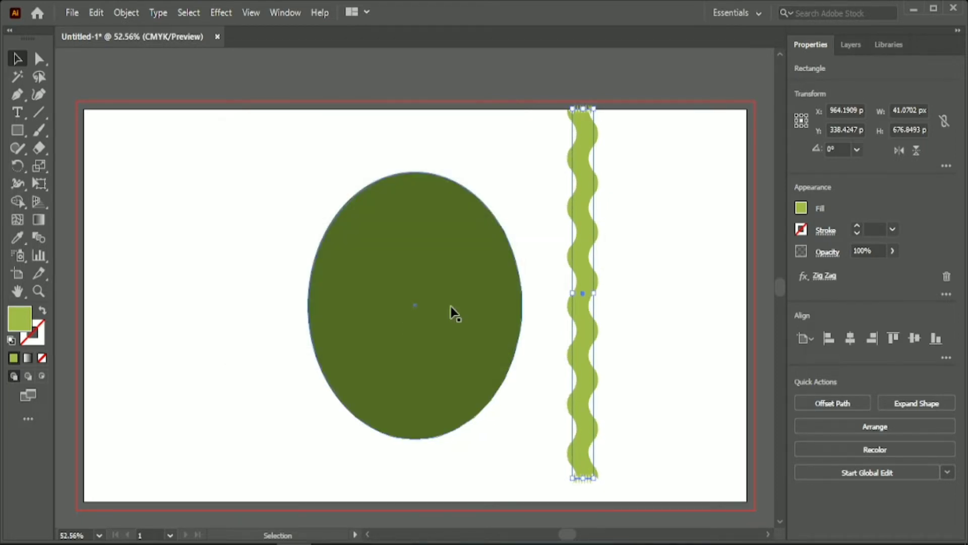
Place two copies of the wavy stripe side by side over the left part of the dark green ellipse
left_click(567, 285)
left_click_drag(577, 286, 358, 310)
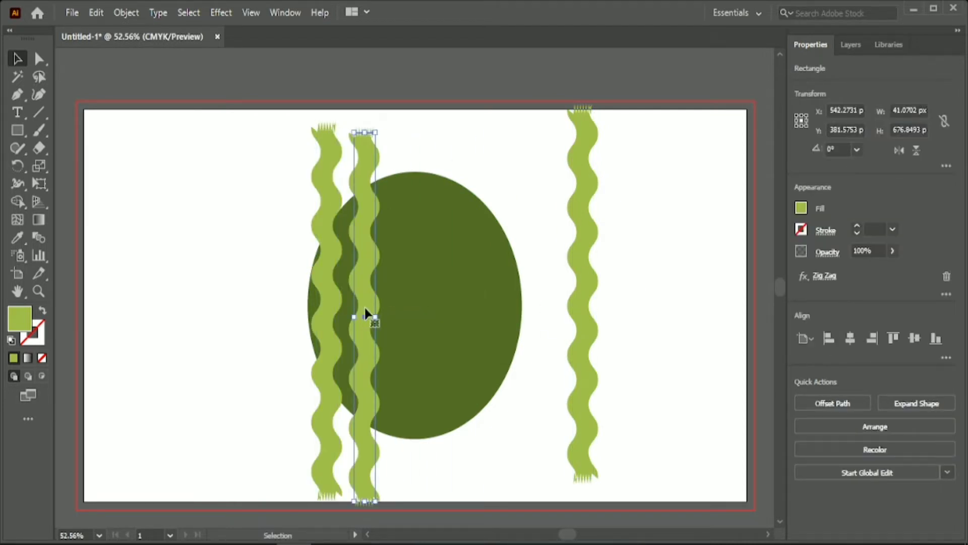
left_click(327, 302)
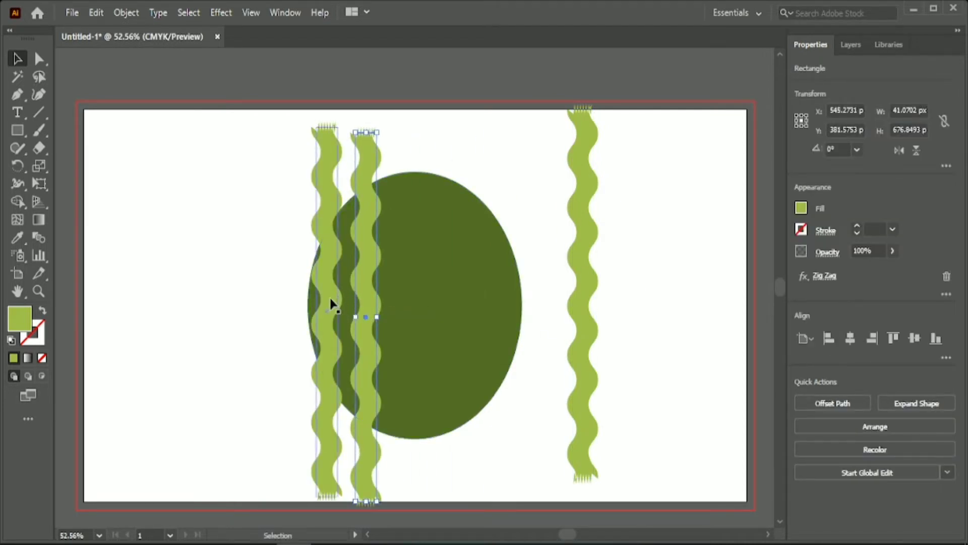
left_click(369, 297)
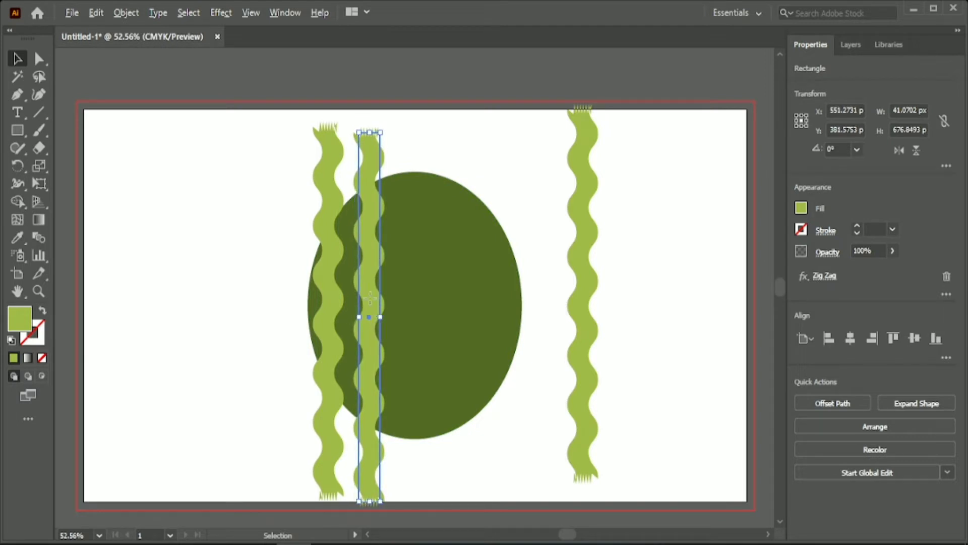
Add more copies of the wavy stripe so that five cross the ellipse, with a second spare beside the original
left_click_drag(369, 298, 617, 277)
left_click(555, 280)
left_click(478, 247)
key("Right")
key("Right")
key("Right")
key("Right")
key("Right")
Nudge the stripes over the ellipse into even spacing, and move the nearer spare stripe onto the other spare
left_click(446, 249)
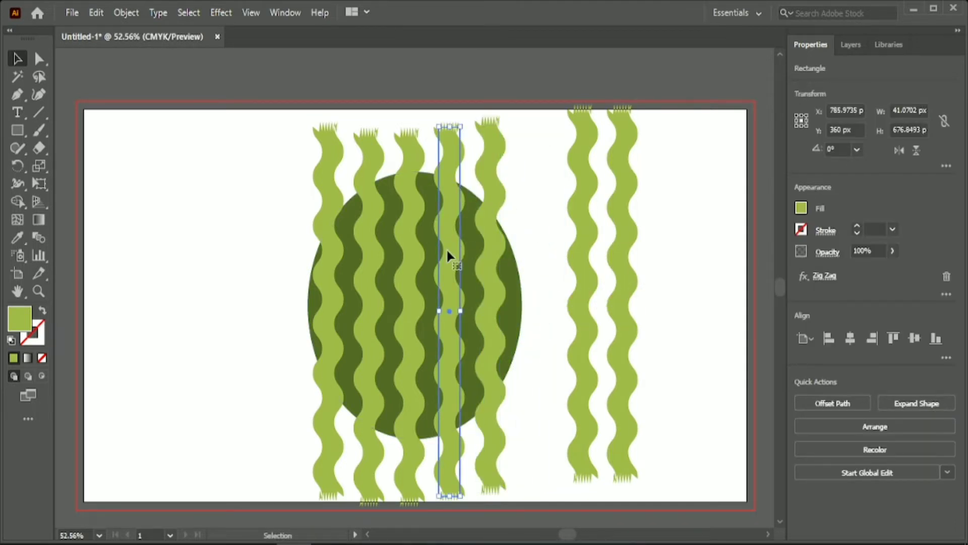
key("Right")
key("Right")
key("Right")
left_click(494, 270)
key("Right")
key("Right")
key("Right")
left_click(452, 274)
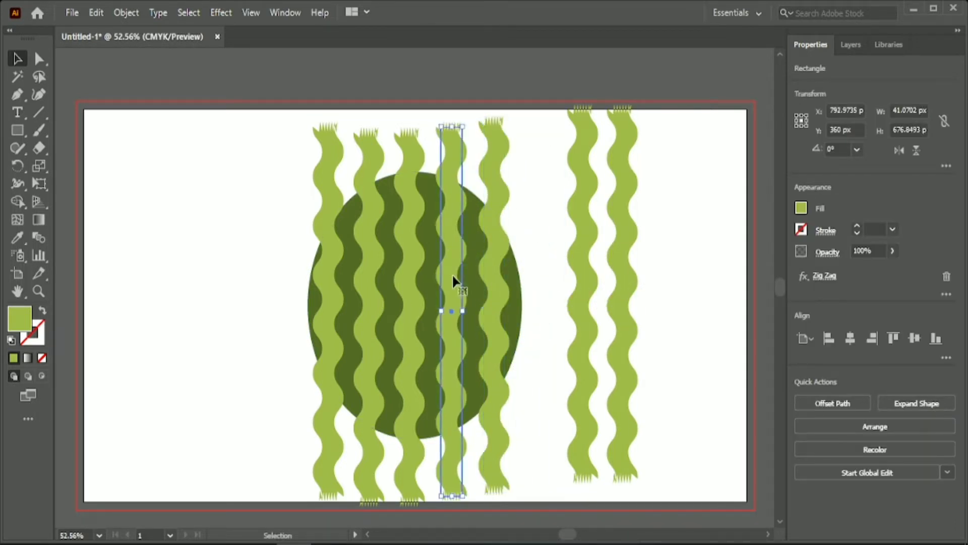
left_click(414, 277)
left_click(335, 311)
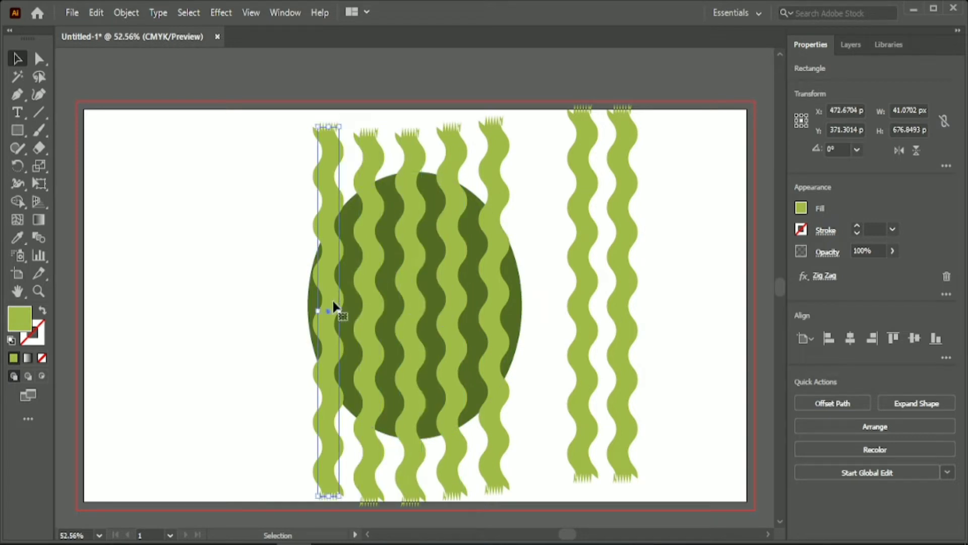
left_click(373, 302)
left_click_drag(578, 302, 618, 301)
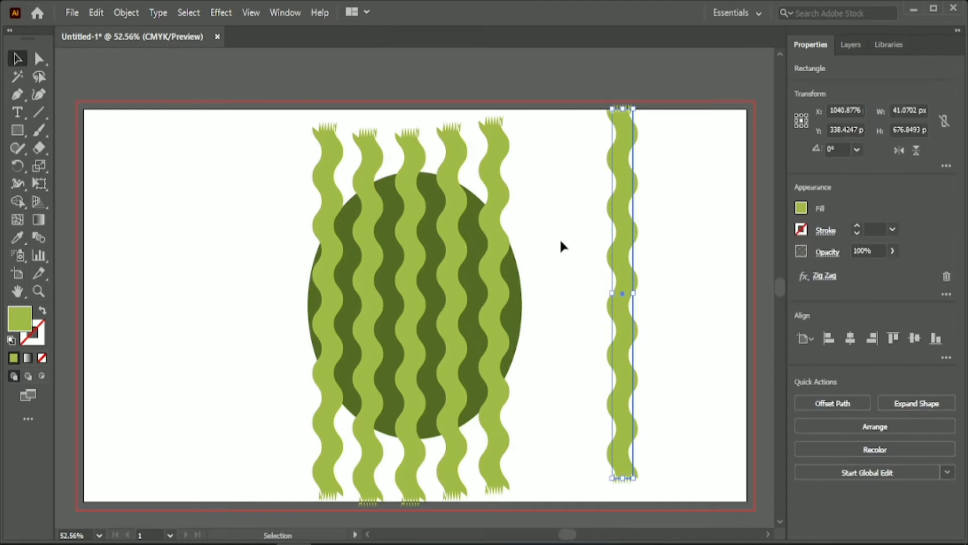
Expand the appearance of the five wavy stripes over the ellipse
left_click(289, 139)
left_click_drag(525, 149, 527, 155)
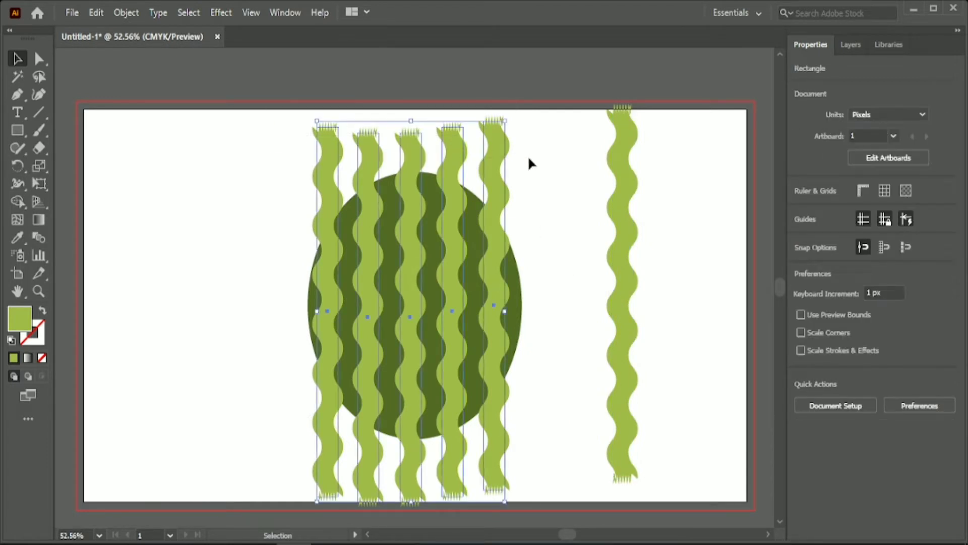
left_click(126, 12)
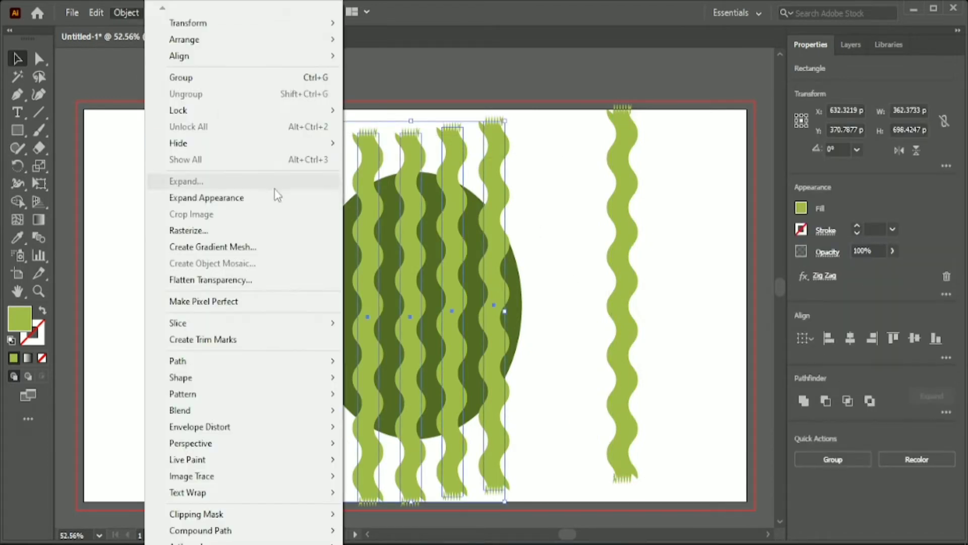
left_click(242, 198)
left_click(238, 197)
Cut away the stripe parts outside the ellipse, above and below it, with the Shape Builder tool
left_click_drag(508, 378, 494, 388)
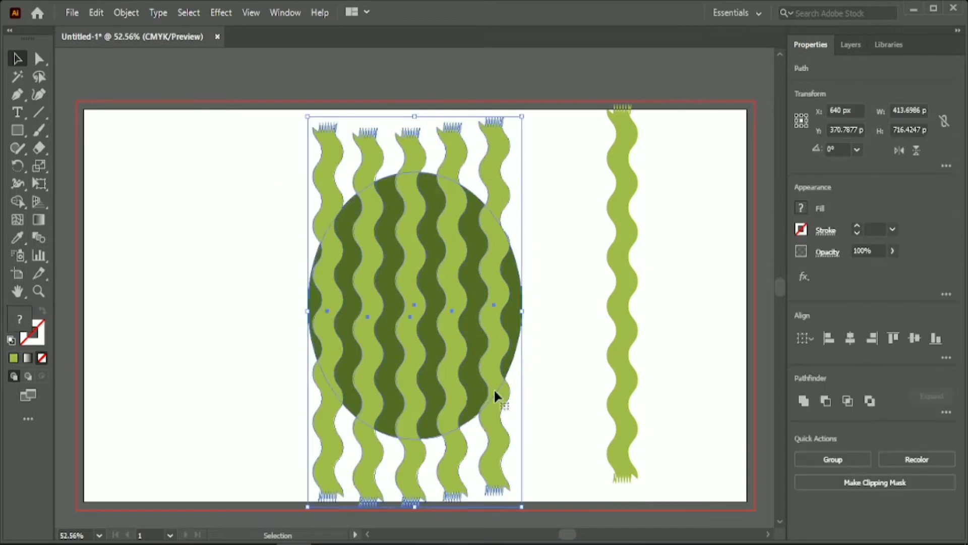
left_click(17, 203)
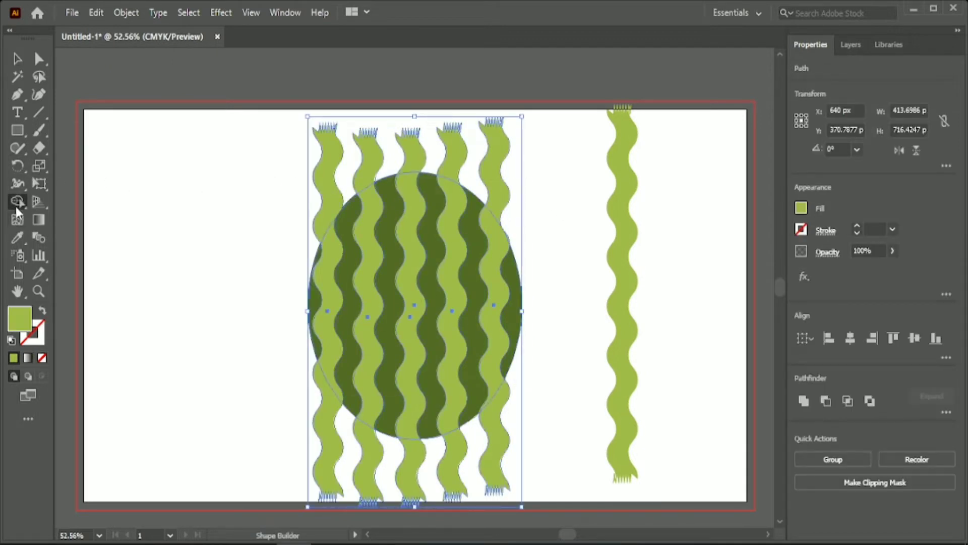
mouse_move(288, 192)
left_mouse_down()
mouse_move(376, 163)
mouse_move(481, 157)
mouse_move(516, 173)
left_mouse_up()
mouse_move(291, 437)
left_mouse_down()
mouse_move(323, 455)
mouse_move(437, 468)
mouse_move(519, 448)
left_mouse_up()
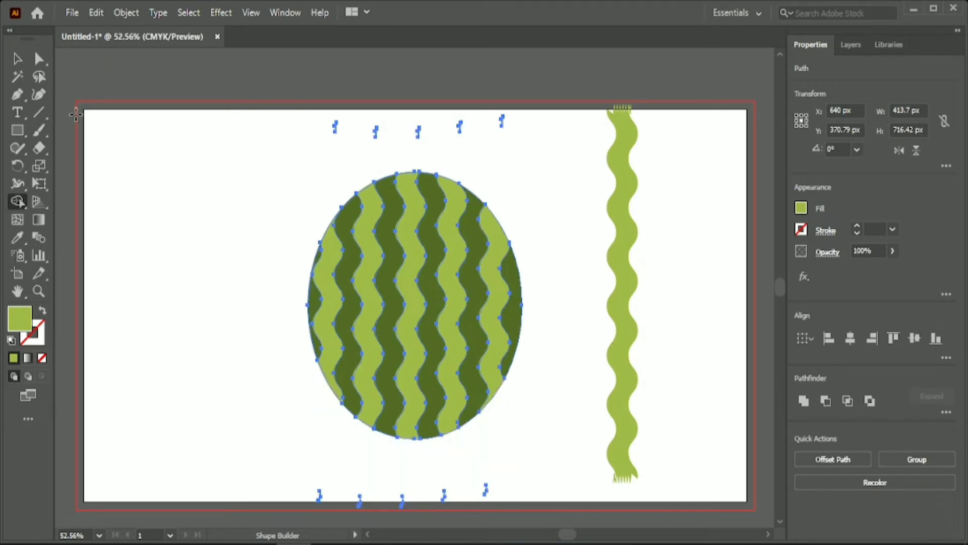
Delete the small leftover stripe fragments above the ellipse
left_click(16, 58)
left_click(240, 121)
mouse_move(285, 110)
left_mouse_down()
mouse_move(490, 153)
mouse_move(535, 150)
left_mouse_up()
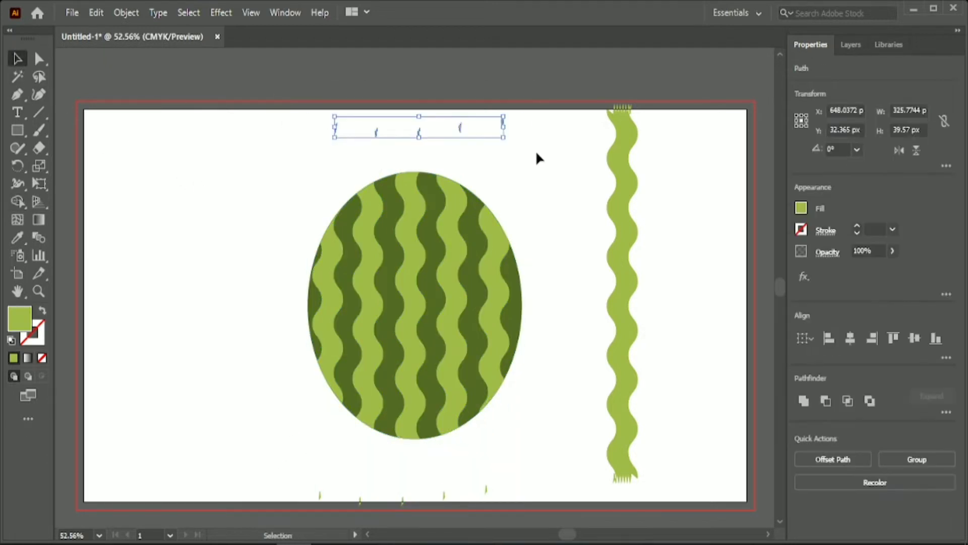
key("Delete")
Delete the spare wavy stripe beside the ellipse and the leftover fragments below it
left_click_drag(589, 89, 627, 363)
key("Delete")
scroll(293, 414, "down", 2)
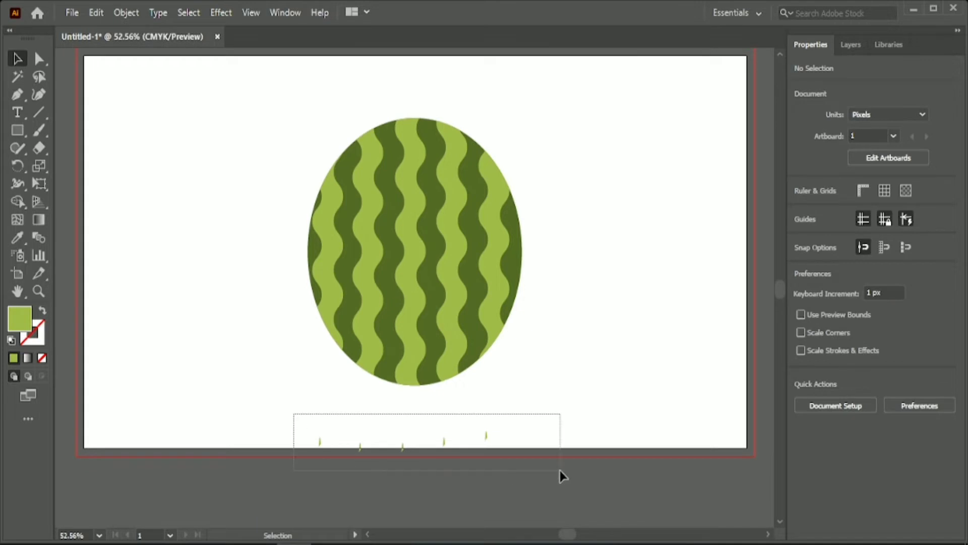
left_click_drag(560, 470, 560, 470)
key("Delete")
scroll(265, 233, "up", 3)
scroll(274, 204, "up", 1)
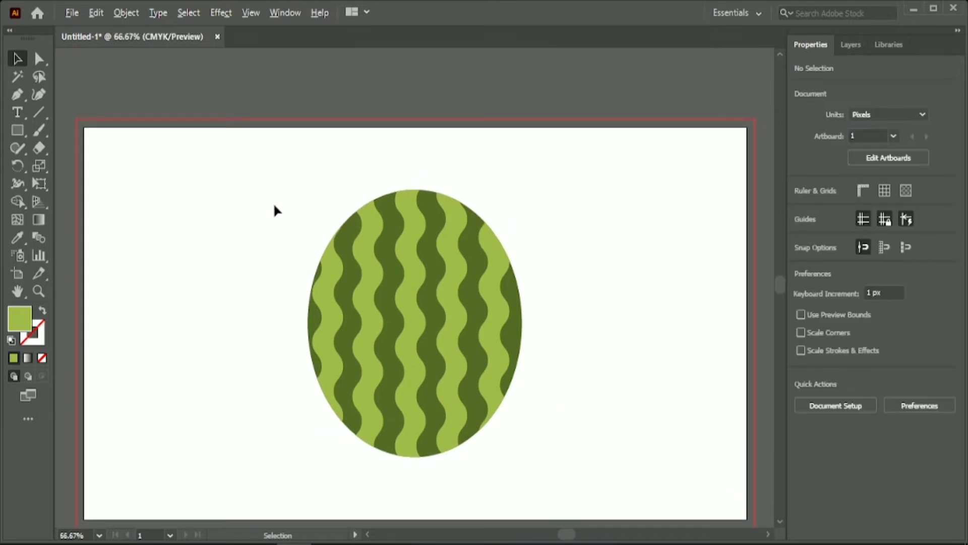
Draw a small closed, curved stem shape just above the striped ellipse with the Pen tool
scroll(578, 208, "up", 1)
scroll(578, 208, "down", 3)
scroll(294, 121, "up", 5)
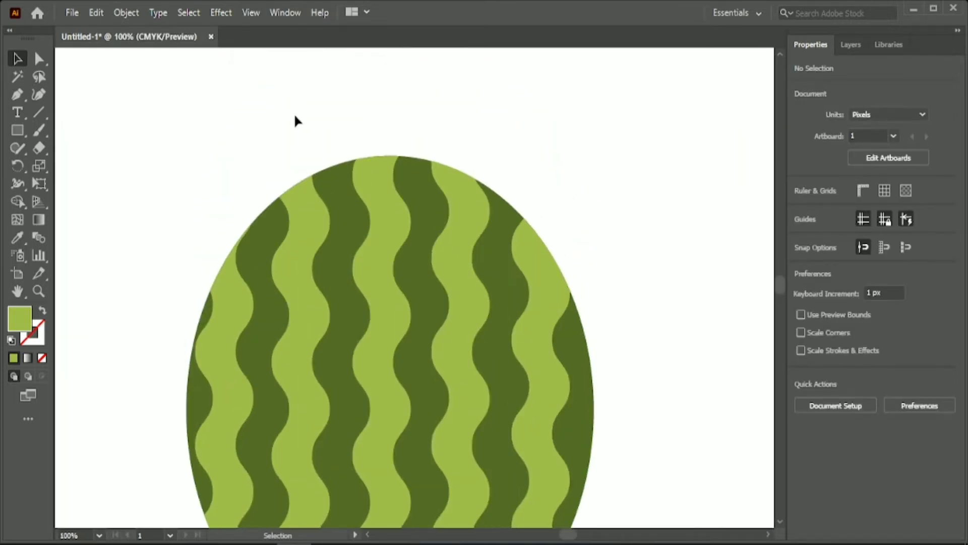
scroll(358, 156, "up", 1)
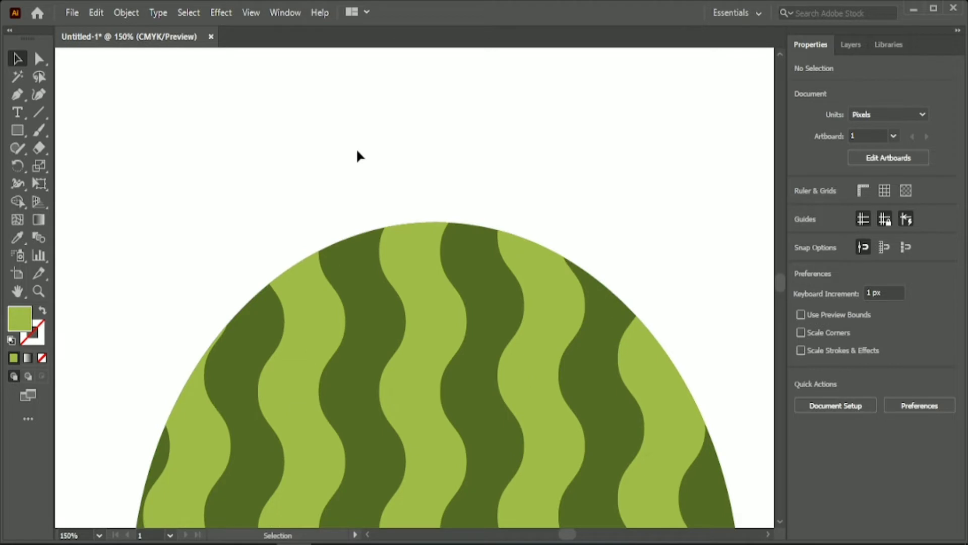
left_click(14, 95)
left_click(303, 170)
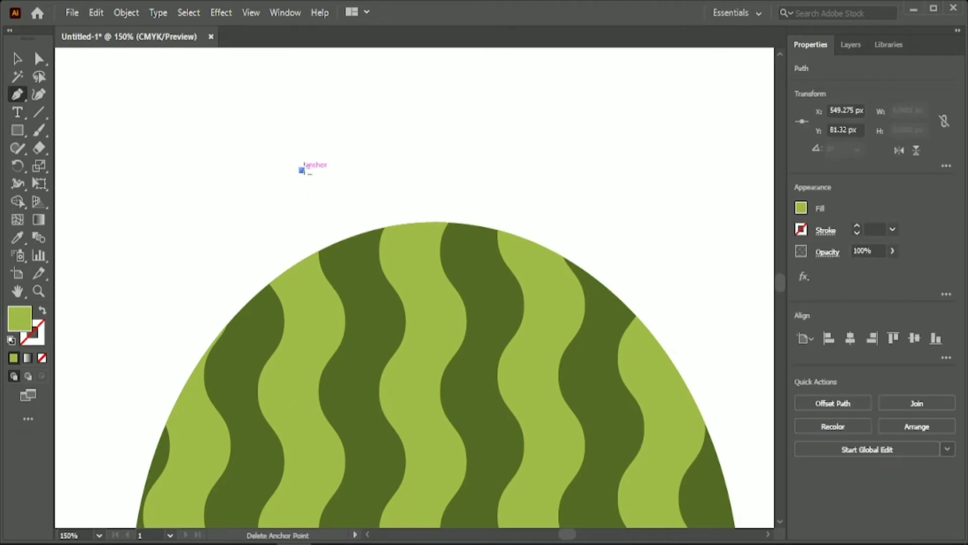
left_click(346, 130)
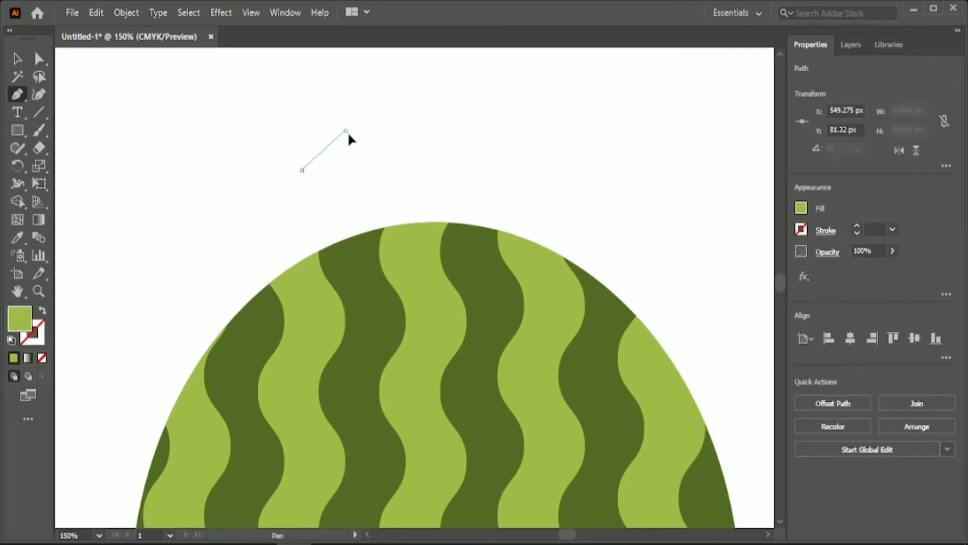
left_click_drag(397, 130, 398, 130)
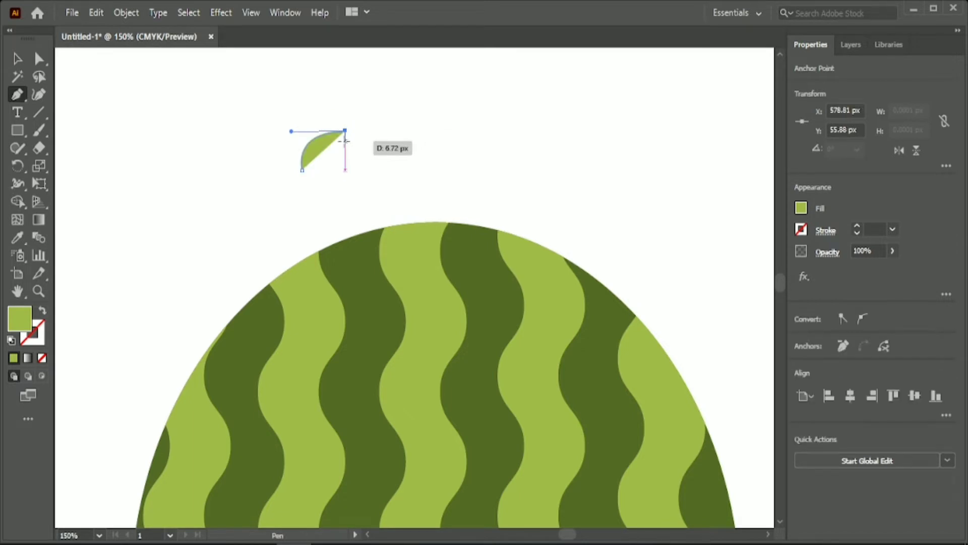
left_click(345, 141)
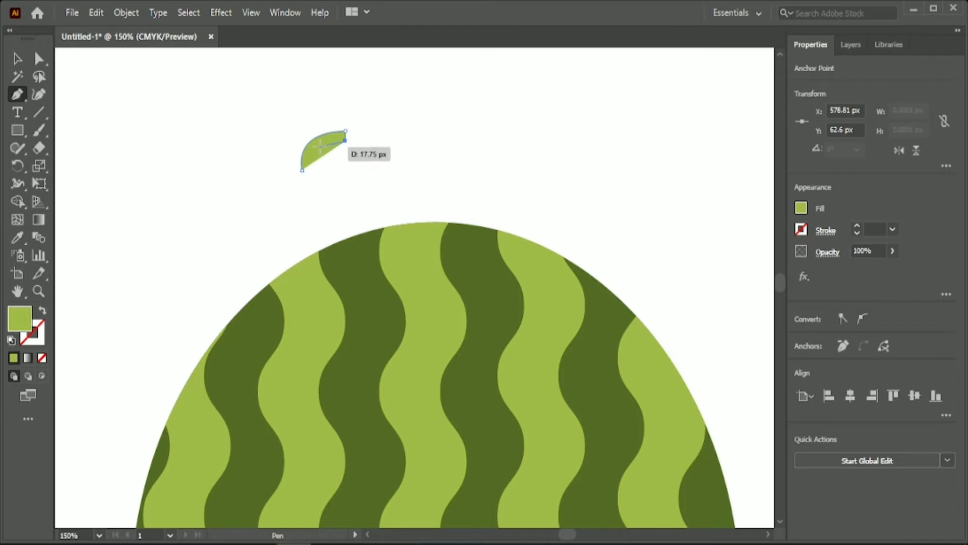
left_click_drag(323, 147, 319, 153)
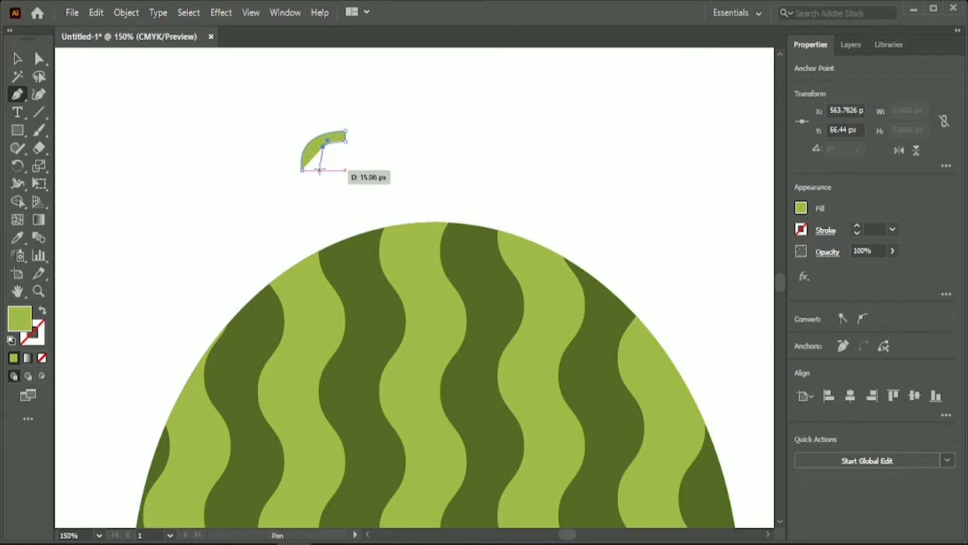
left_click_drag(323, 183, 323, 183)
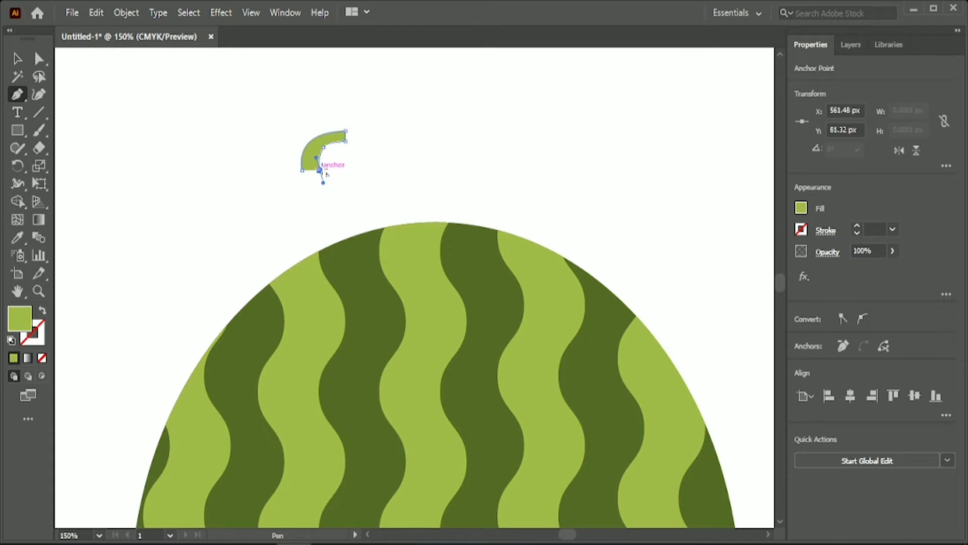
left_click(320, 171)
left_click(303, 171)
left_click(17, 59)
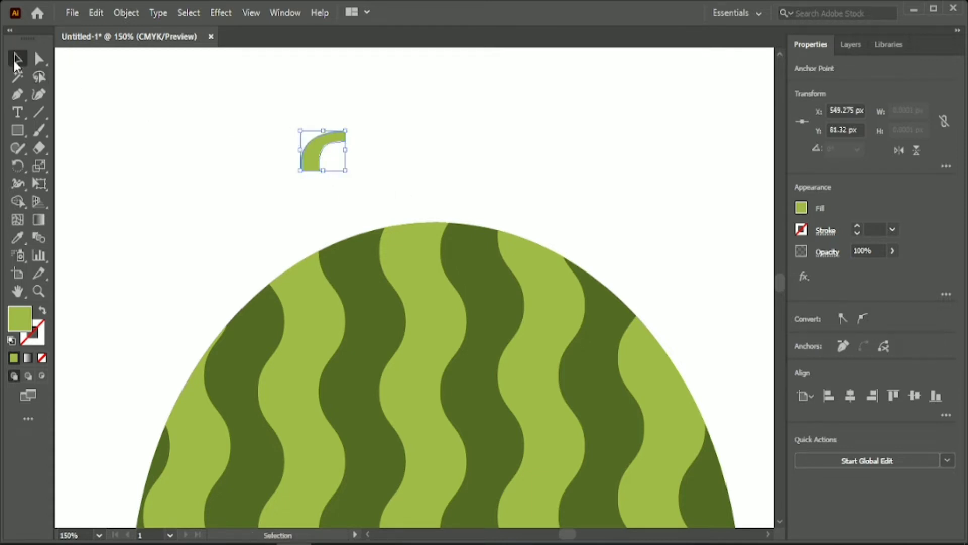
Darken the stem's light green fill by raising its black component to about 51%
left_click(800, 210)
left_click(735, 235)
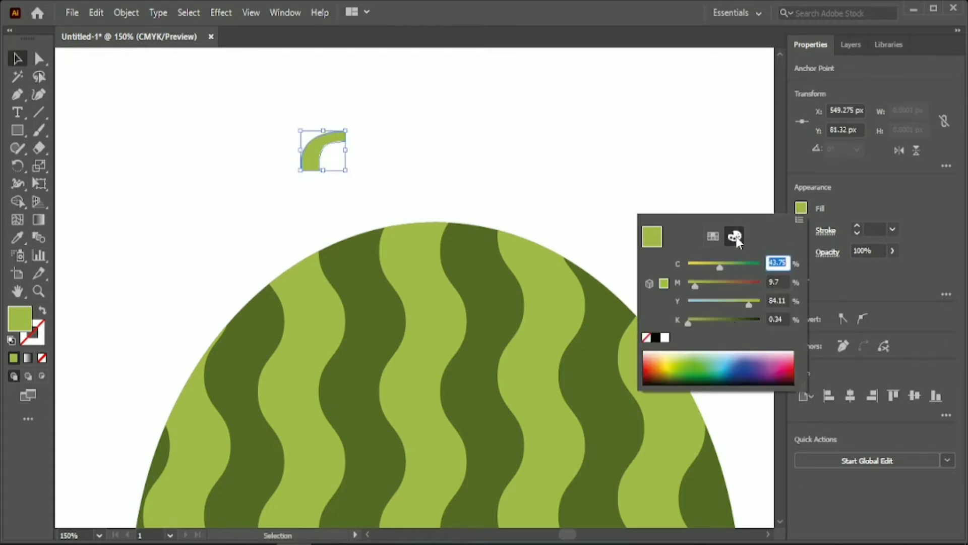
left_click(706, 320)
left_click_drag(715, 320, 724, 320)
left_click(555, 191)
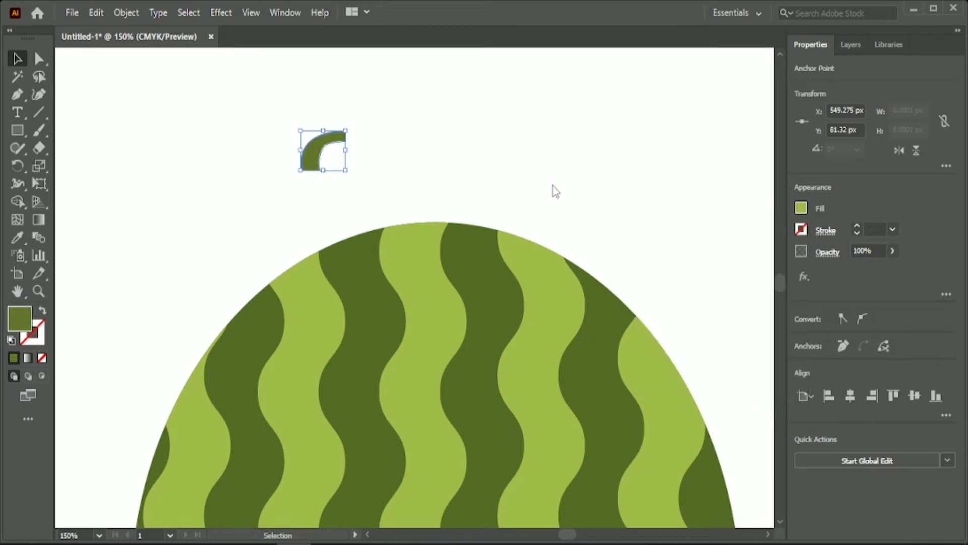
Place the stem at the top centre of the watermelon, slightly overlapping it, and send it to the back
left_click(476, 147)
left_click_drag(315, 164, 426, 212)
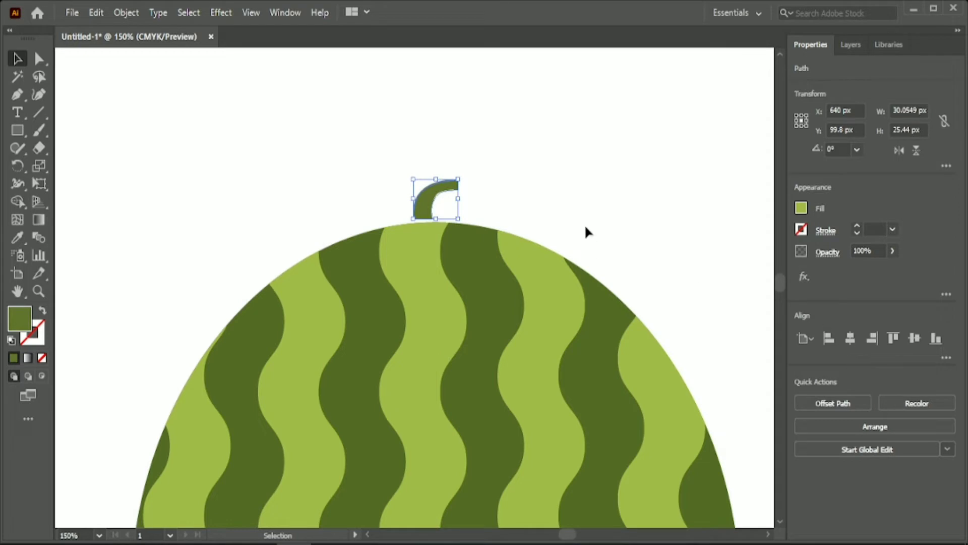
key("Down")
key("Down")
key("Down")
key("Down")
right_click(428, 197)
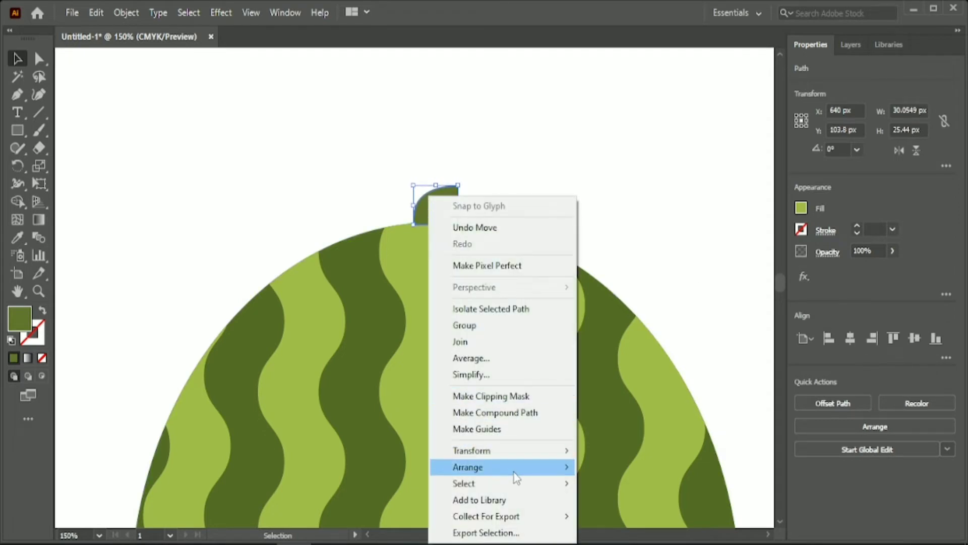
mouse_move(513, 473)
left_click(592, 517)
left_click(576, 184)
Group the whole watermelon with its stem and move it over the artboard's left edge to free the drawing area
key("ctrl+minus")
key("ctrl+minus")
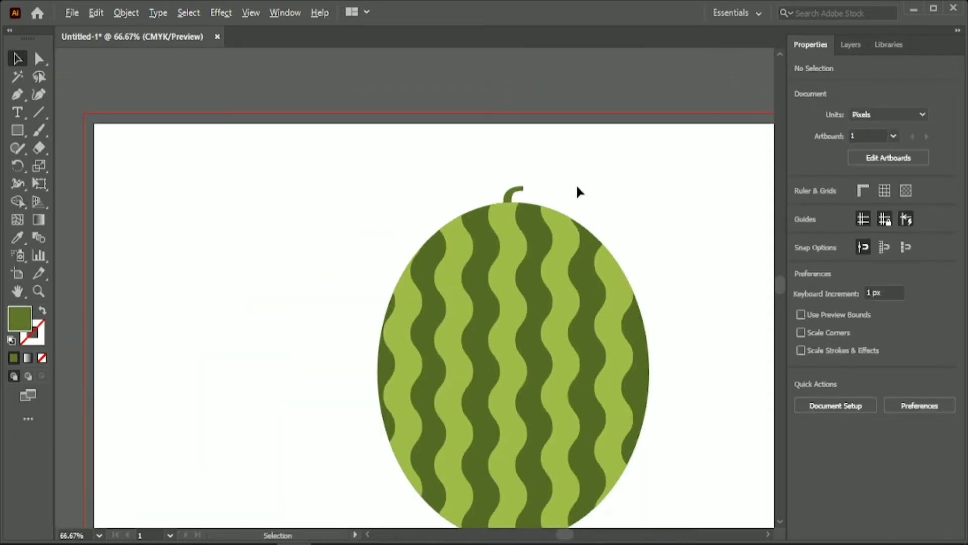
scroll(681, 240, "down", 1)
left_click_drag(452, 156, 722, 449)
right_click(522, 234)
left_click(595, 329)
scroll(697, 346, "down", 3)
left_click(697, 346)
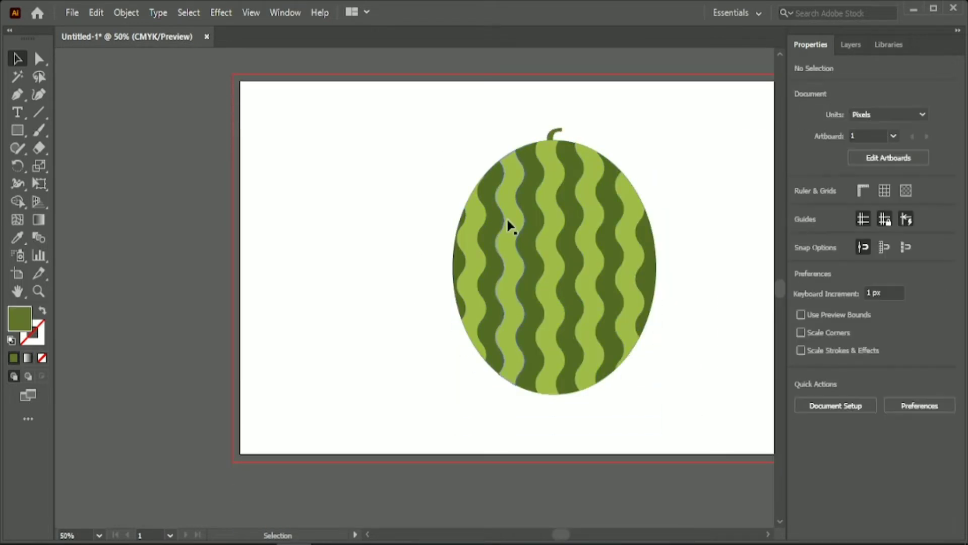
left_click_drag(534, 272, 241, 251)
left_click(527, 270)
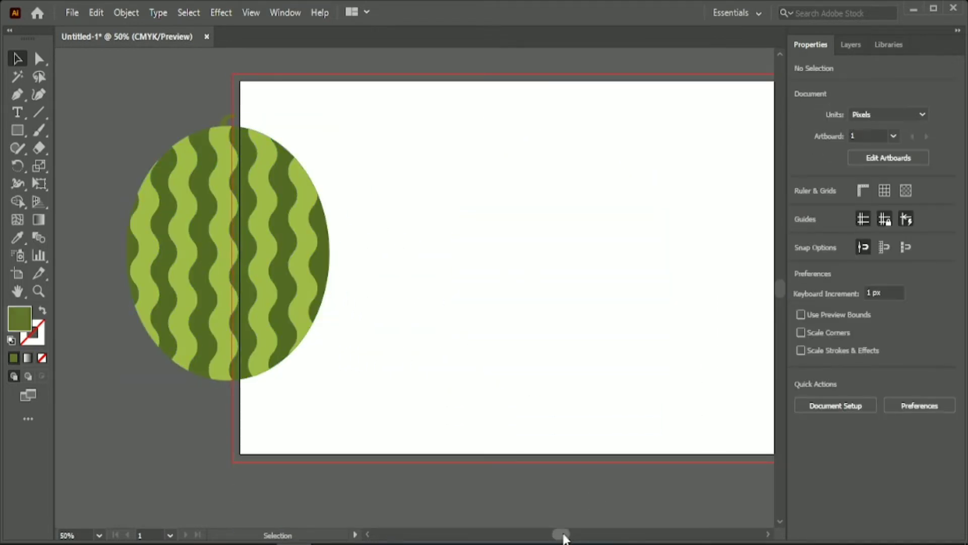
Draw a plain dark green ellipse about 441 px wide and 505 px high on the empty artboard
left_click_drag(562, 536, 568, 536)
left_click_drag(17, 130, 74, 165)
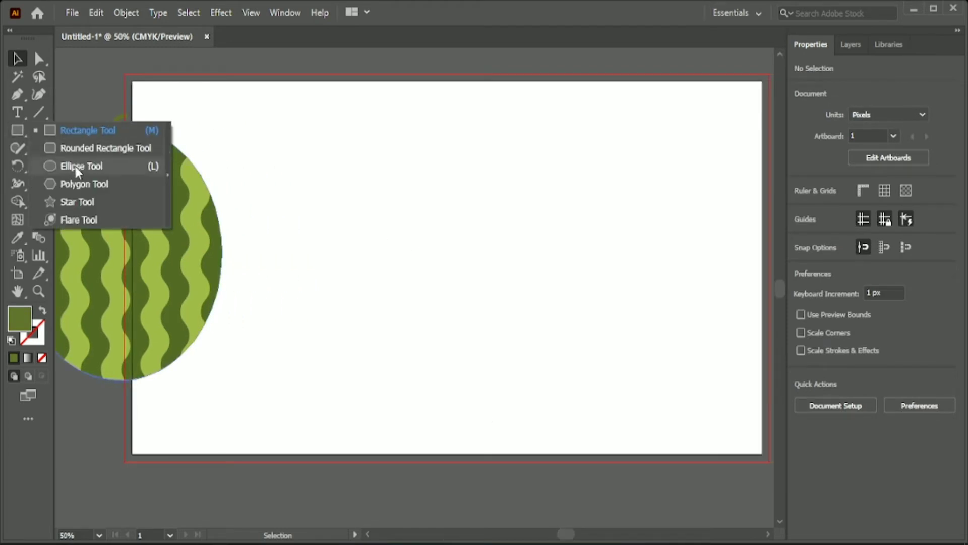
left_click(74, 166)
left_click_drag(382, 180, 601, 409)
left_click(15, 61)
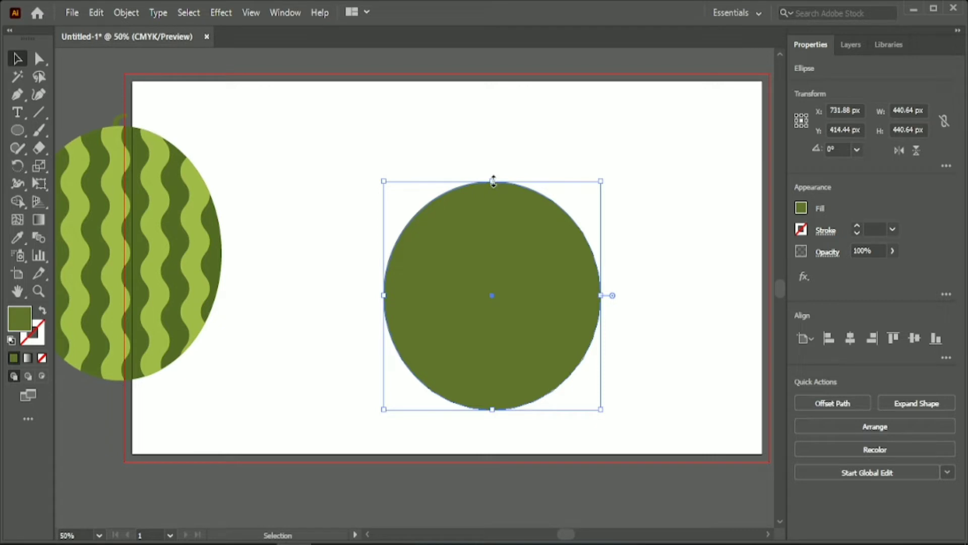
left_click_drag(492, 180, 492, 147)
Centre the dark green ellipse horizontally and vertically on the artboard
left_click_drag(491, 281, 476, 277)
left_click(851, 338)
left_click(914, 338)
left_click(668, 233)
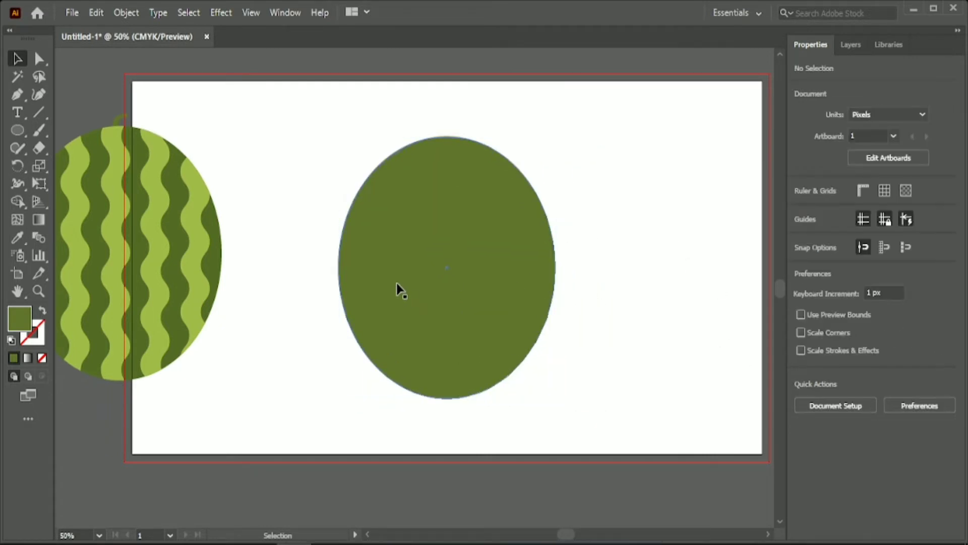
Make two copies of the dark green ellipse and fill the lower copy with the light green sampled from the stripes
left_click_drag(398, 287, 611, 198)
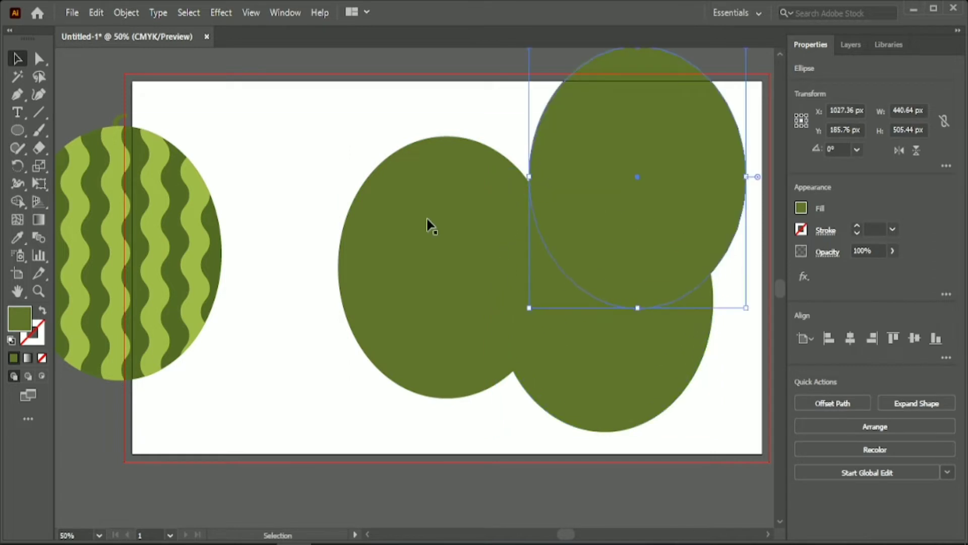
left_click(286, 211)
left_click(598, 388)
left_click(17, 238)
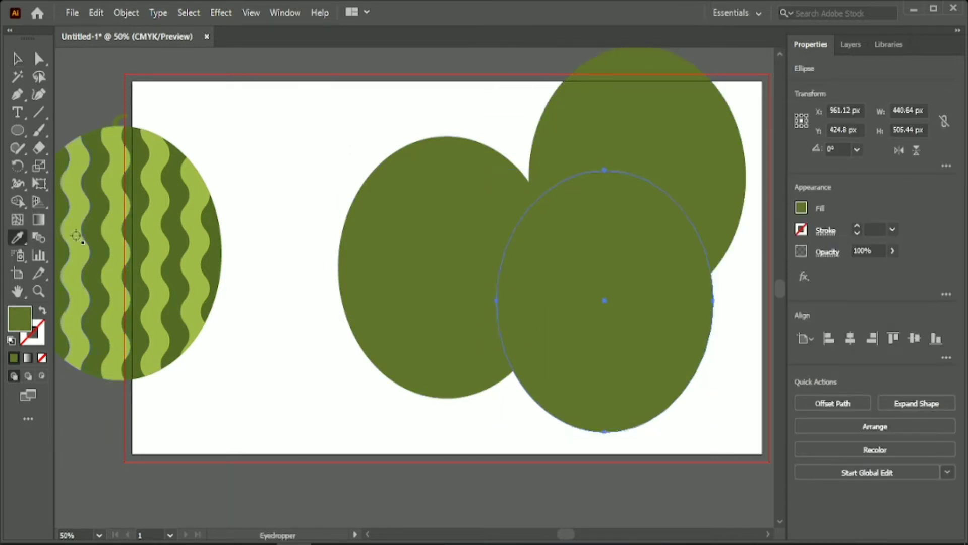
left_click(73, 230)
left_click(17, 59)
left_click(266, 144)
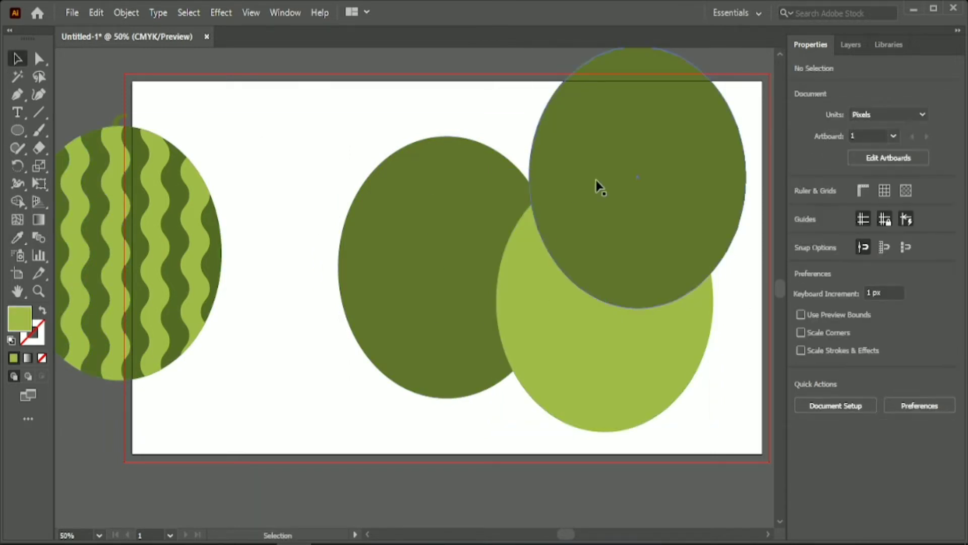
Fill the upper ellipse copy with colour #F55E55, then raise its magenta to 81%
left_click(597, 185)
double_click(20, 319)
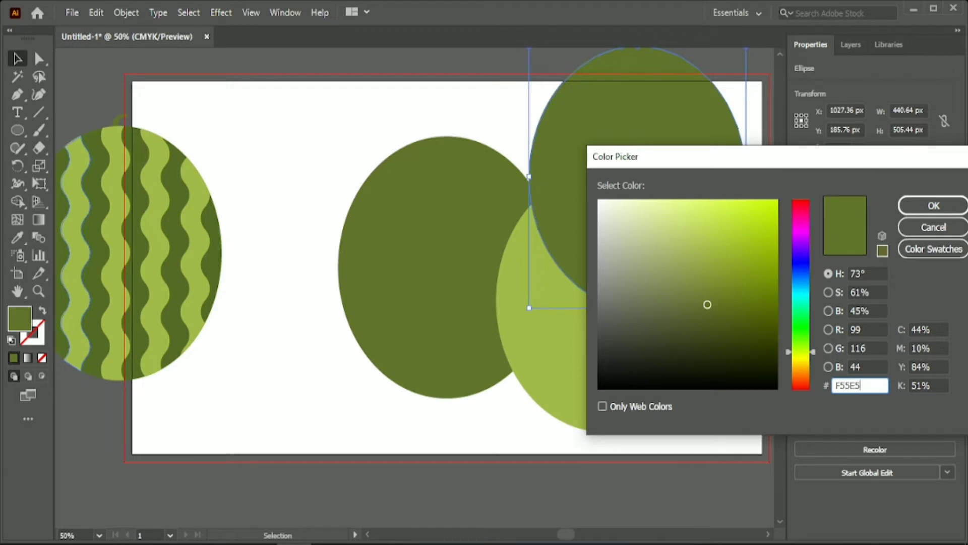
type("5")
key("Return")
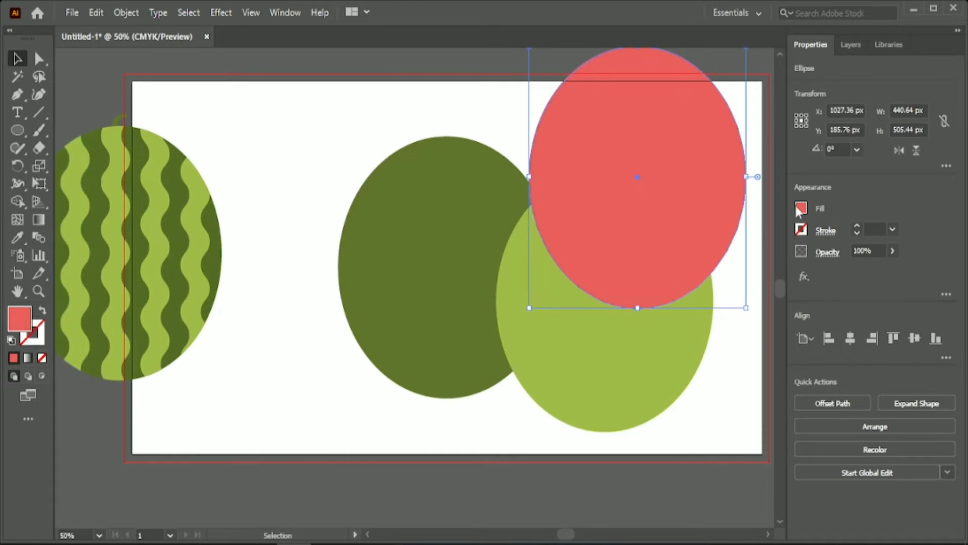
left_click(801, 208)
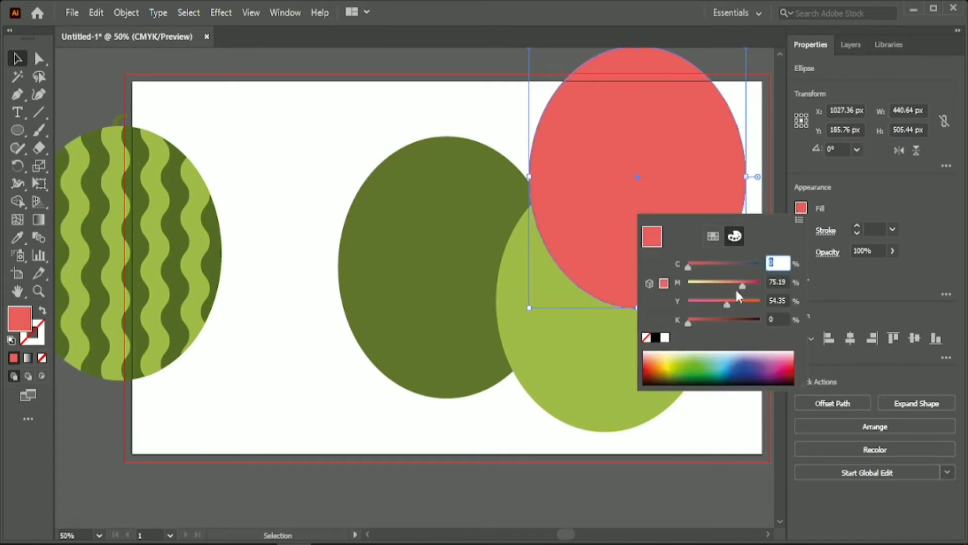
mouse_move(742, 285)
left_mouse_down()
mouse_move(734, 283)
mouse_move(746, 282)
left_mouse_up()
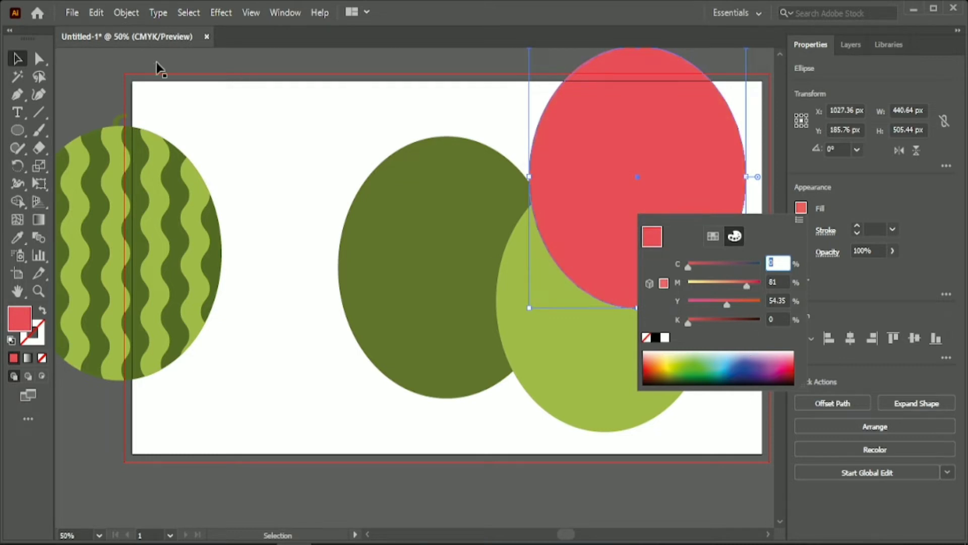
left_click(199, 116)
Shrink the red and light green ellipses and centre-align all three ellipses horizontally and vertically
left_click_drag(529, 176, 567, 182)
left_click(567, 342)
left_click_drag(498, 302, 542, 290)
left_click(506, 110)
left_click_drag(506, 112, 616, 270)
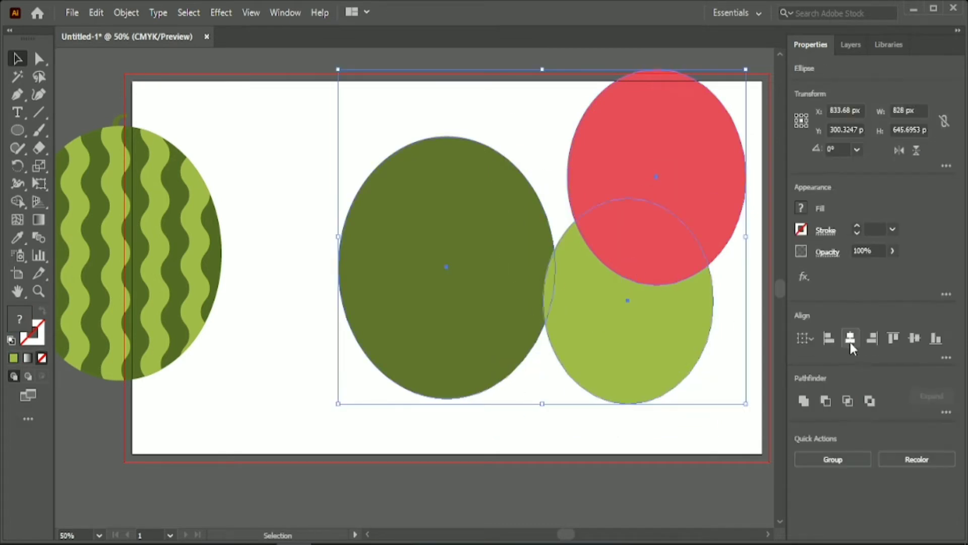
left_click(850, 338)
left_click(915, 338)
left_click(749, 305)
Shrink the red ellipse to about 349 x 400 px off to one side, and centre the resized light green ellipse on the dark one
left_click_drag(433, 198, 600, 275)
left_click_drag(604, 261, 567, 280)
left_click(637, 282)
left_click_drag(443, 155, 432, 190)
left_click(717, 288)
left_click(431, 199)
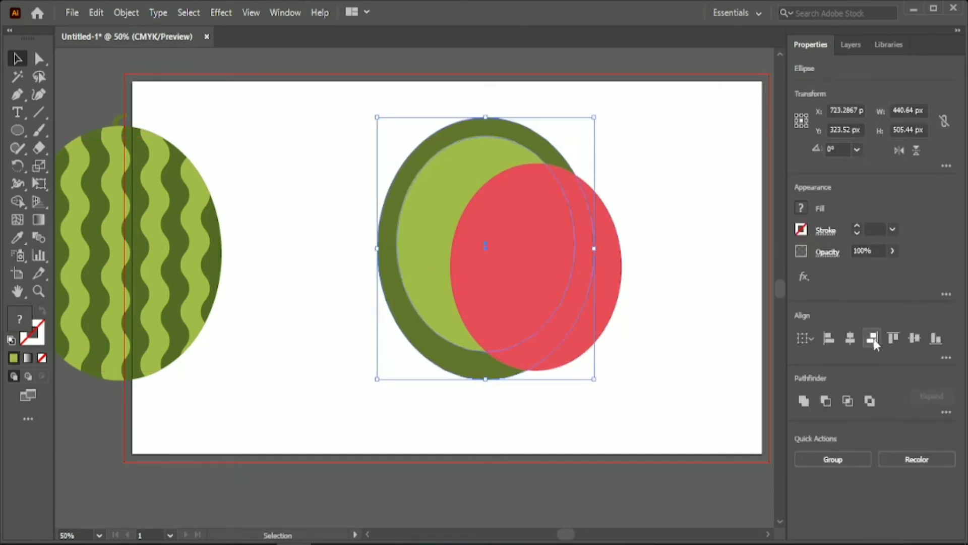
left_click(696, 257)
Enlarge the light green ellipse in two passes to narrow the dark rim, re-centring it on the dark green ellipse each time
left_click(434, 209)
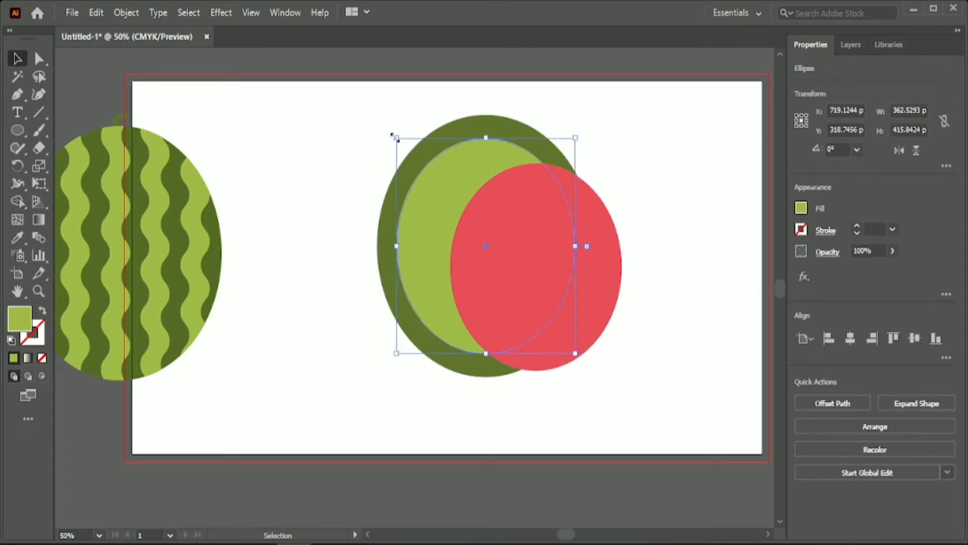
left_click_drag(392, 134, 428, 184)
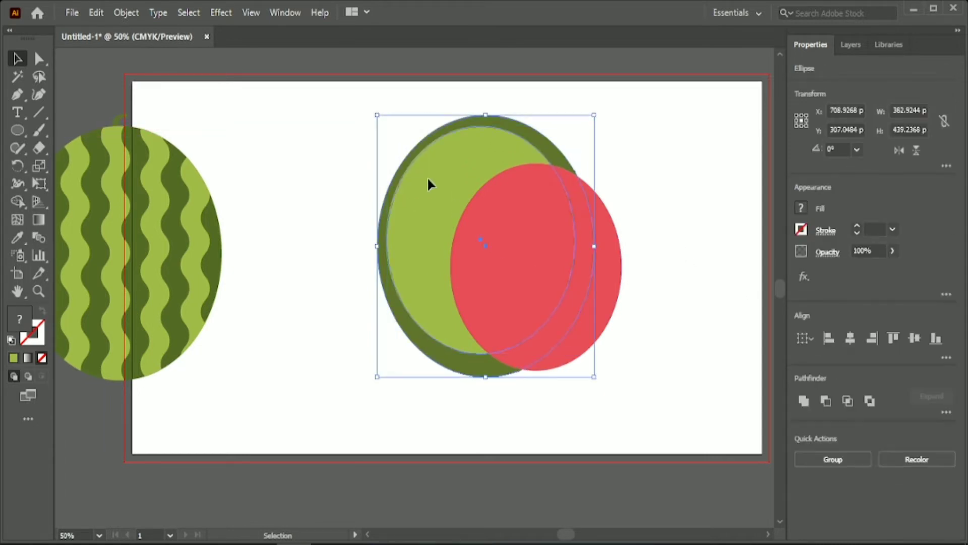
left_click(851, 341)
left_click(916, 340)
left_click(719, 231)
left_click(402, 209)
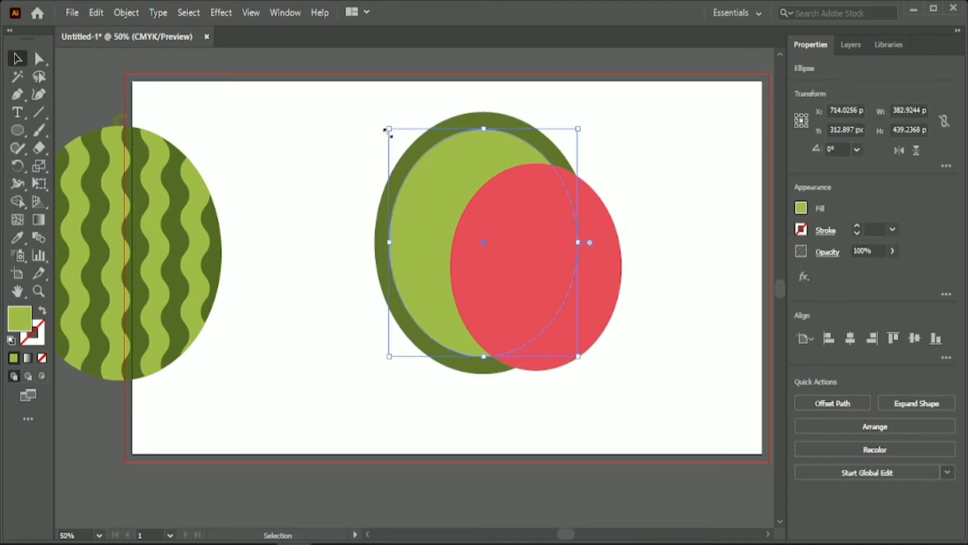
left_click_drag(387, 131, 428, 176)
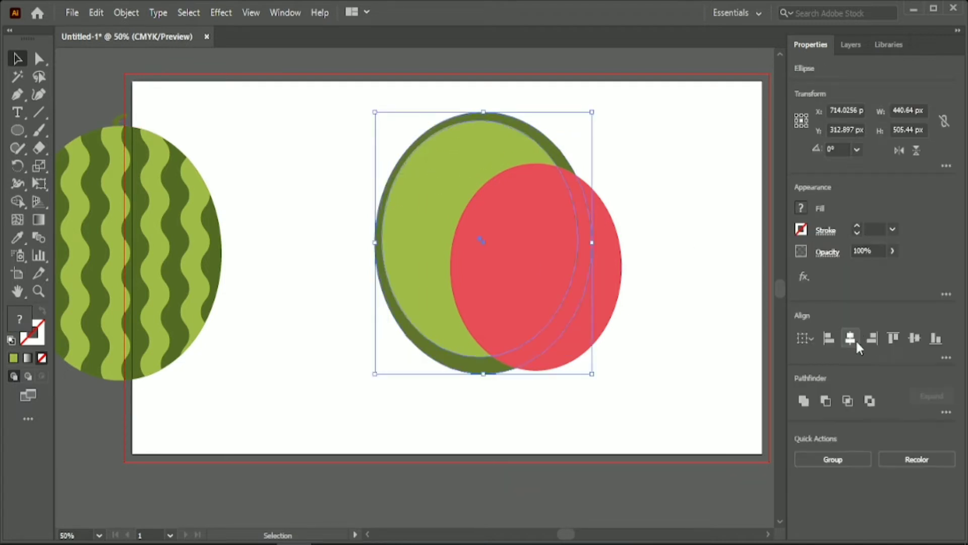
left_click(851, 339)
left_click(914, 339)
left_click(700, 247)
Centre the red ellipse on the two green ellipses and move the concentric set slightly left on the artboard
left_click(577, 266)
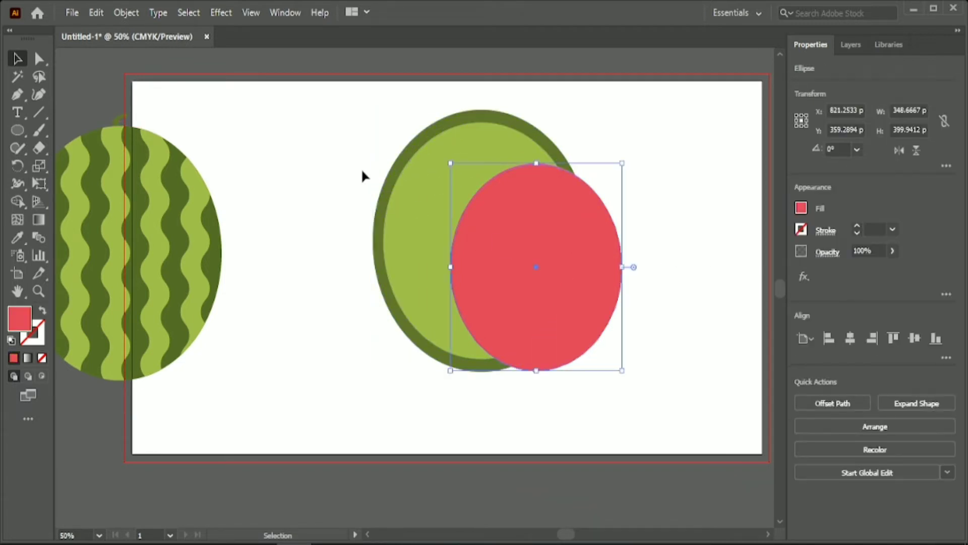
left_click_drag(363, 176, 459, 262)
left_click(851, 339)
left_click(914, 339)
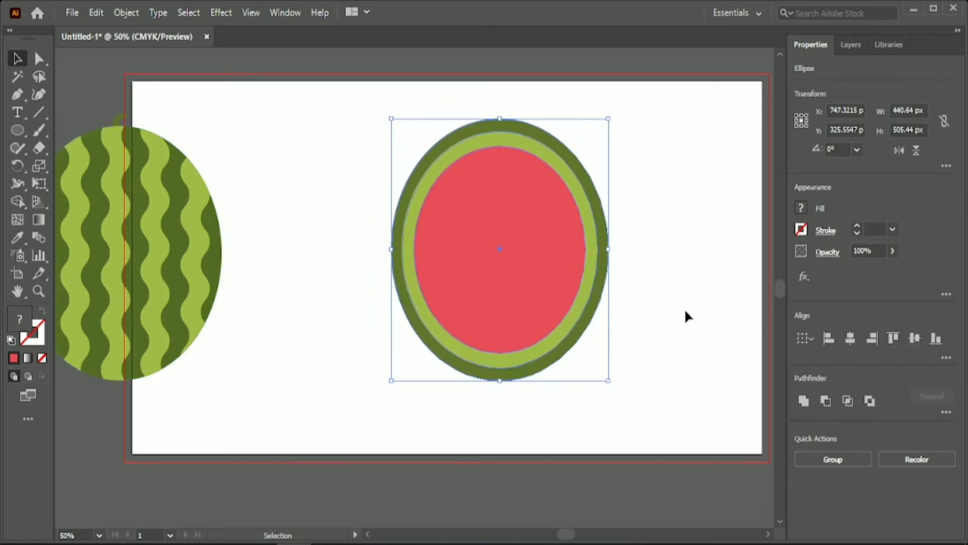
left_click(684, 307)
left_click_drag(512, 251, 483, 257)
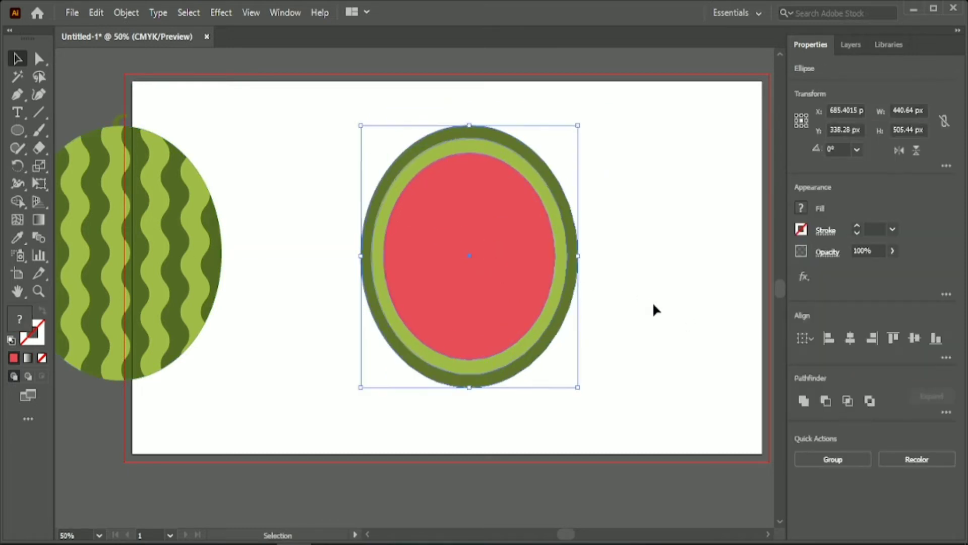
Slightly enlarge the red ellipse and centre-align all three ellipses horizontally and vertically
left_click(652, 302)
left_click(526, 180)
left_click_drag(557, 151, 561, 147)
left_click(643, 250)
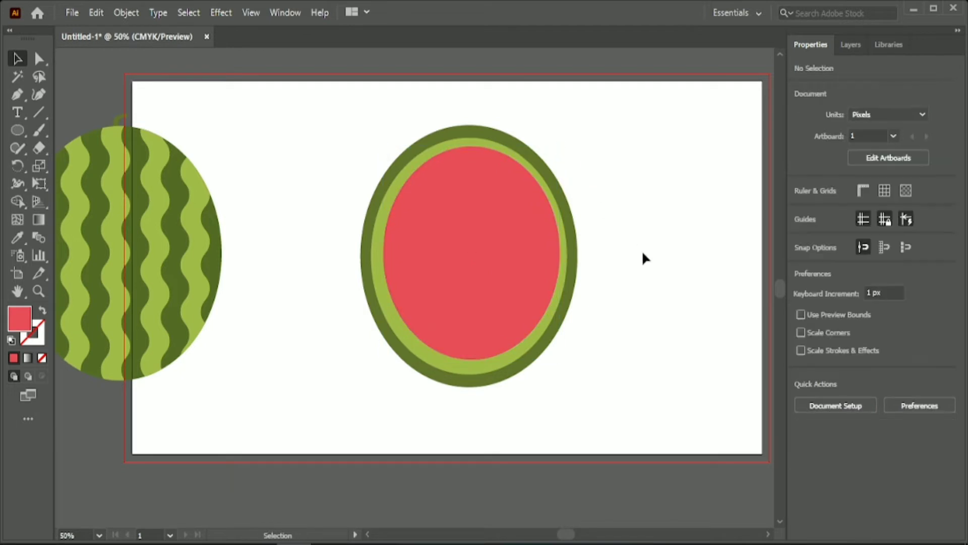
left_click(451, 295)
left_click_drag(300, 164, 625, 303)
left_click(852, 338)
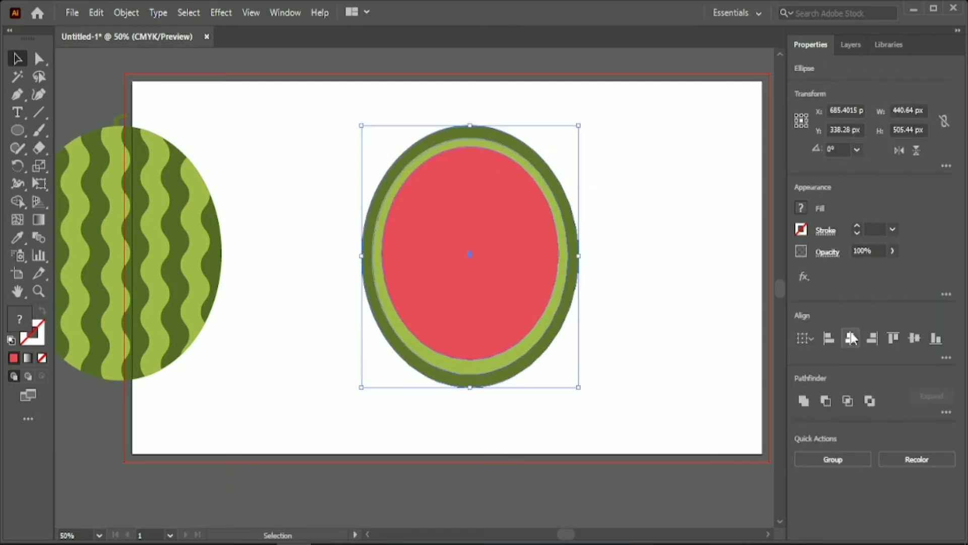
left_click(915, 339)
left_click(661, 331)
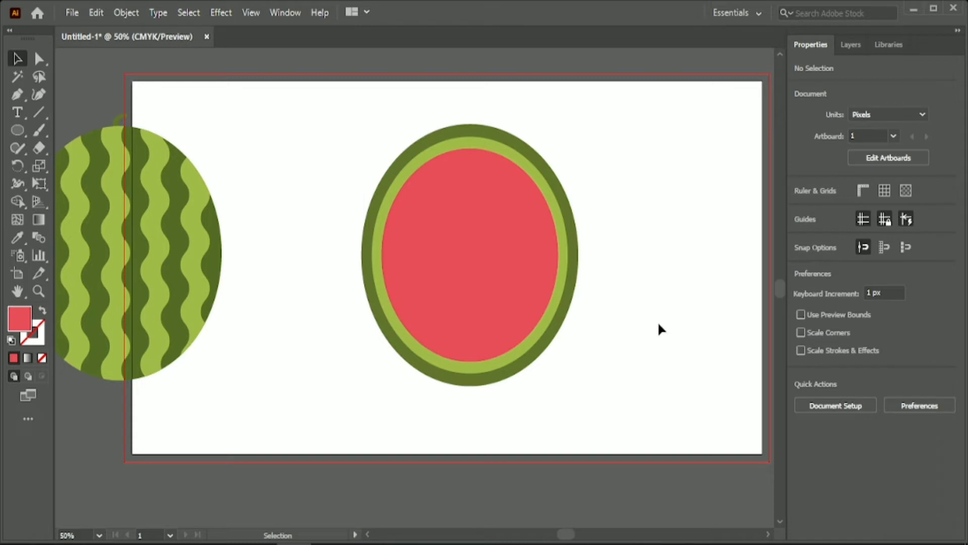
Rotate the three concentric ellipses together by 90° so the melon cross-section lies wider than tall
left_click_drag(344, 142, 593, 398)
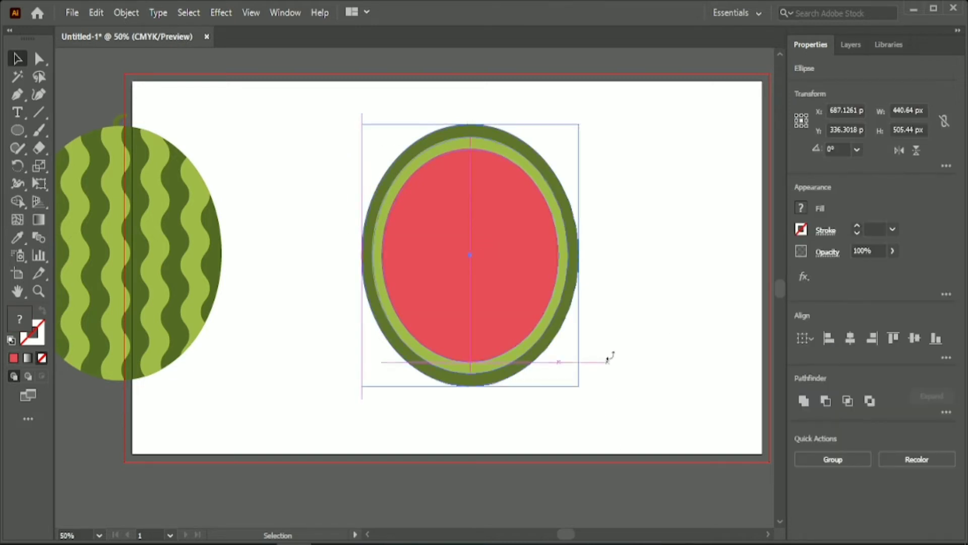
left_click_drag(608, 358, 715, 316)
left_click_drag(660, 186, 655, 177)
left_click(689, 308)
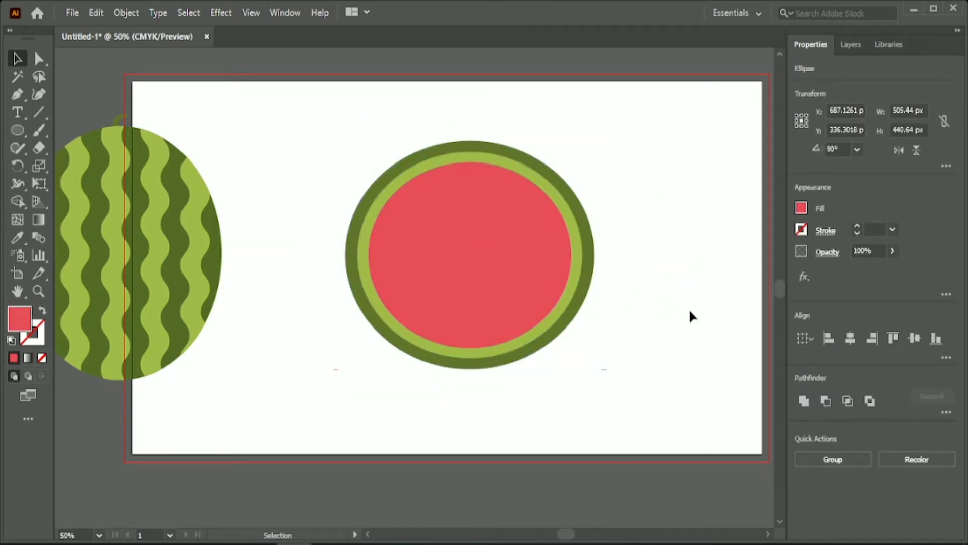
Enlarge the red ellipse to about 423 x 369 px and re-centre all three ellipses on one another
left_click(508, 253)
left_click_drag(572, 160, 577, 158)
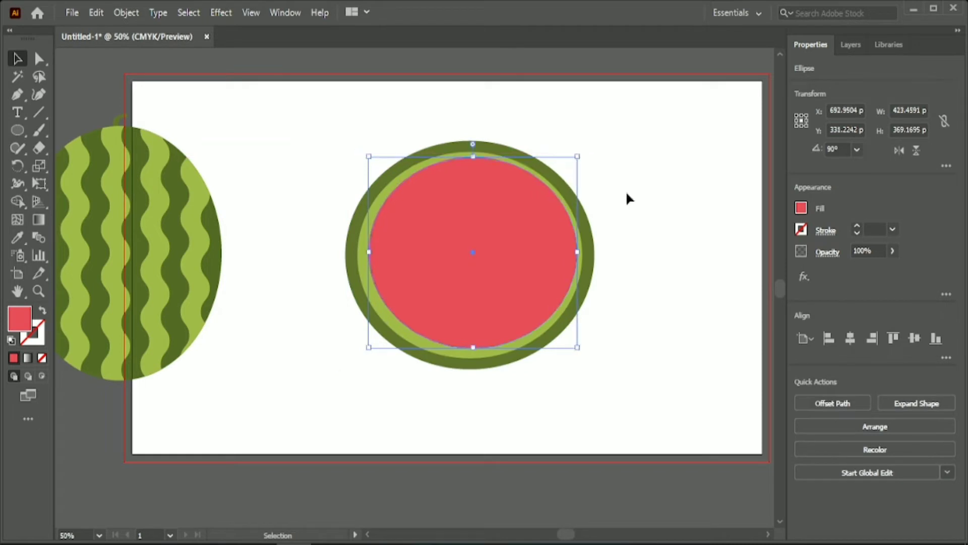
left_click(627, 199)
left_click_drag(461, 136, 716, 283)
left_click(846, 344)
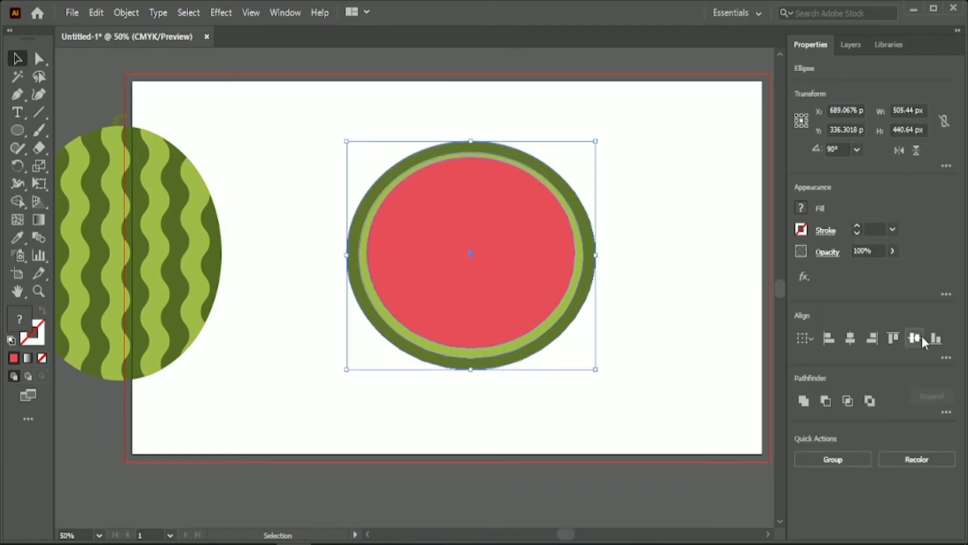
left_click(915, 337)
left_click(578, 391)
left_click(551, 327)
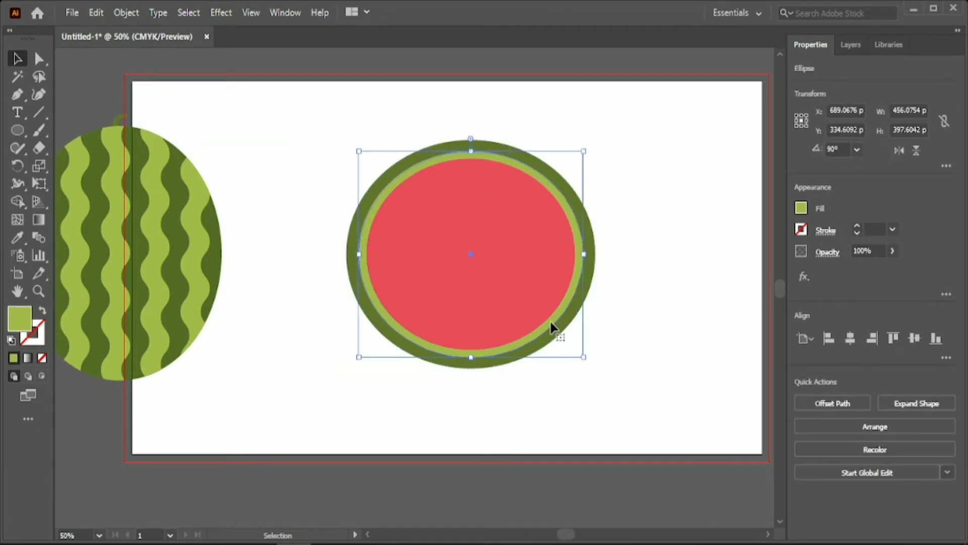
left_click(798, 210)
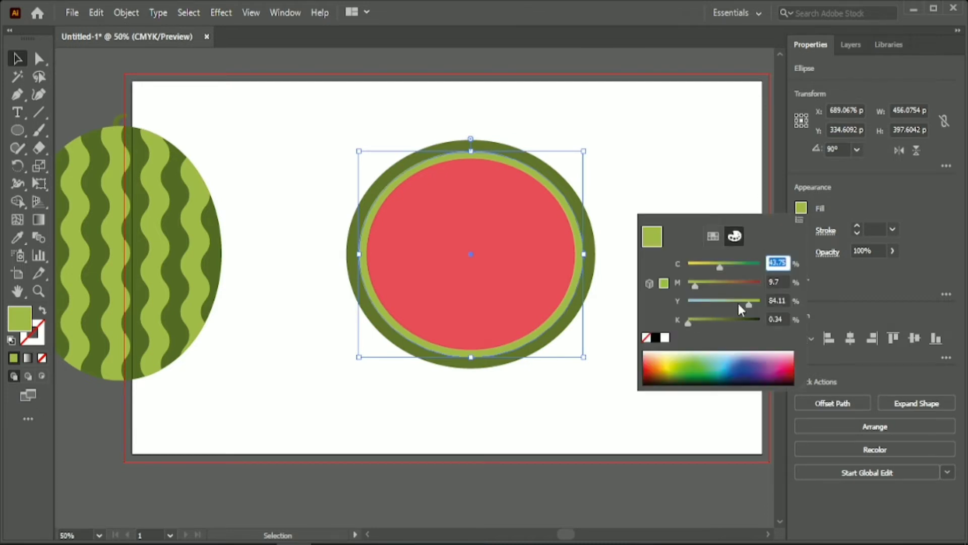
left_click(568, 412)
left_click(464, 259)
left_click(233, 127)
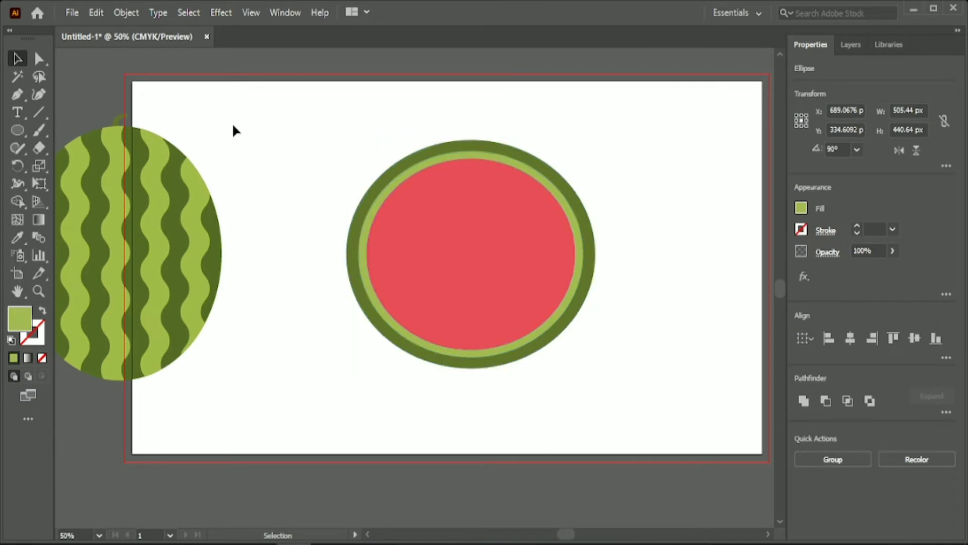
Draw a horizontal line about 847 px long above the ellipses and give it a 10 pt stroke
left_click(39, 111)
mouse_move(282, 135)
left_mouse_down()
mouse_move(429, 147)
mouse_move(698, 146)
left_mouse_up()
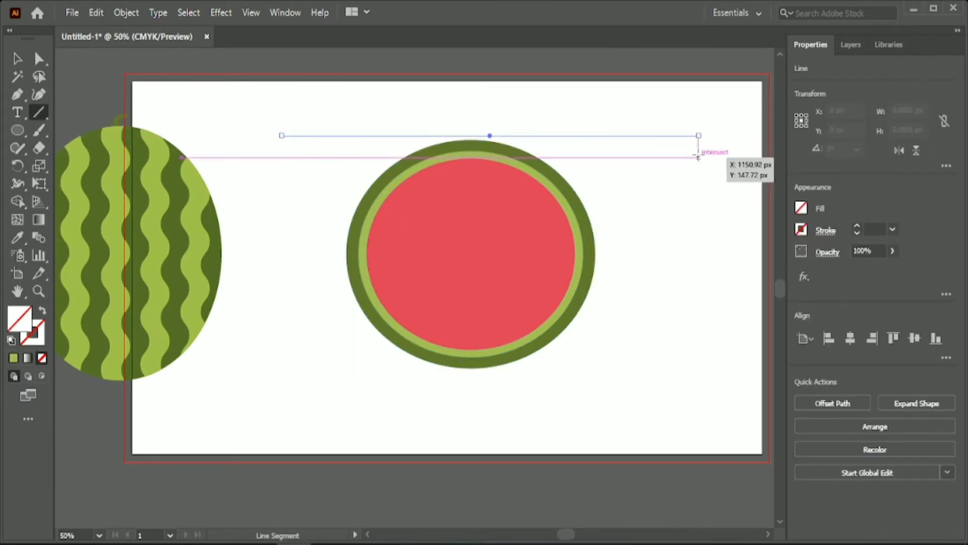
left_click(877, 229)
type("10")
key("Return")
left_click(221, 130)
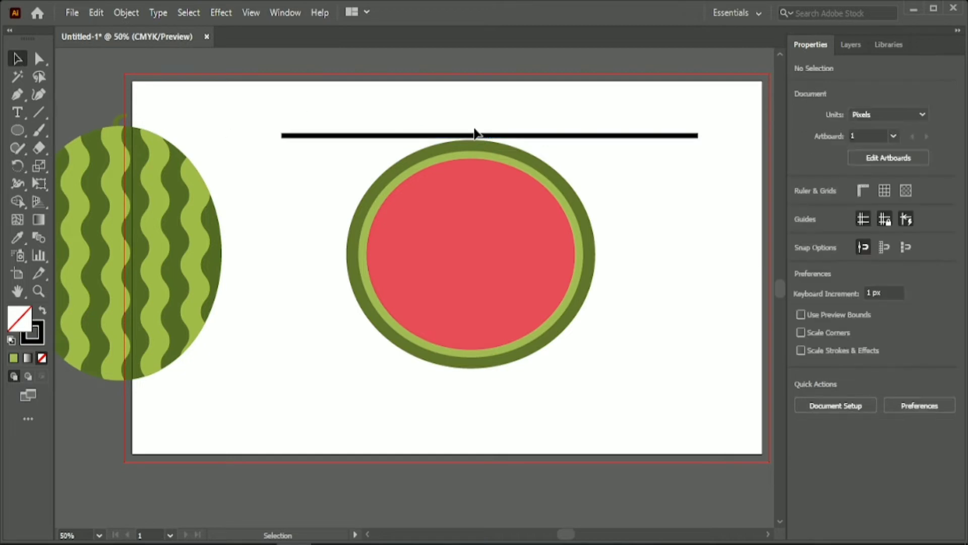
Centre the line on the three ellipses horizontally and vertically, and shift the whole set slightly on the artboard
left_click(652, 136)
left_click(913, 339)
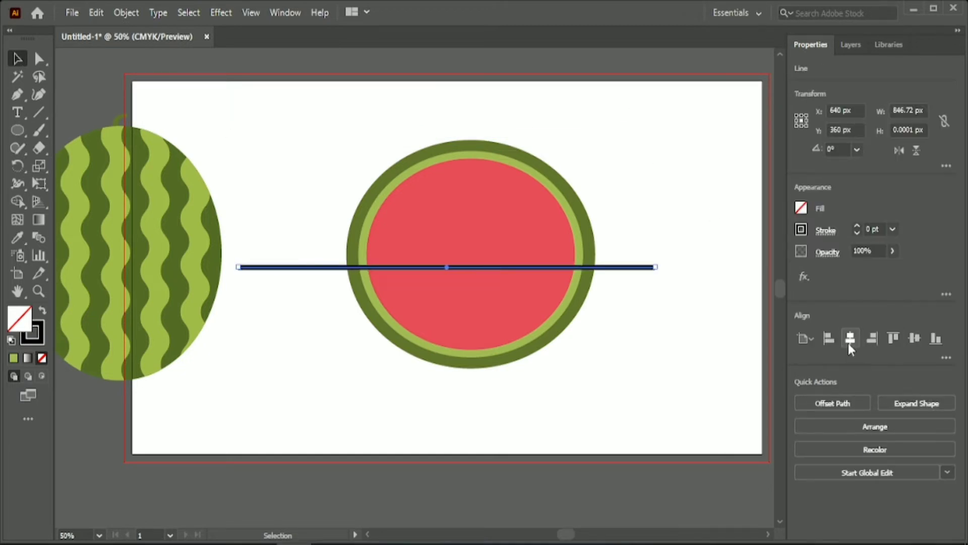
left_click_drag(333, 114, 529, 321)
left_click(854, 341)
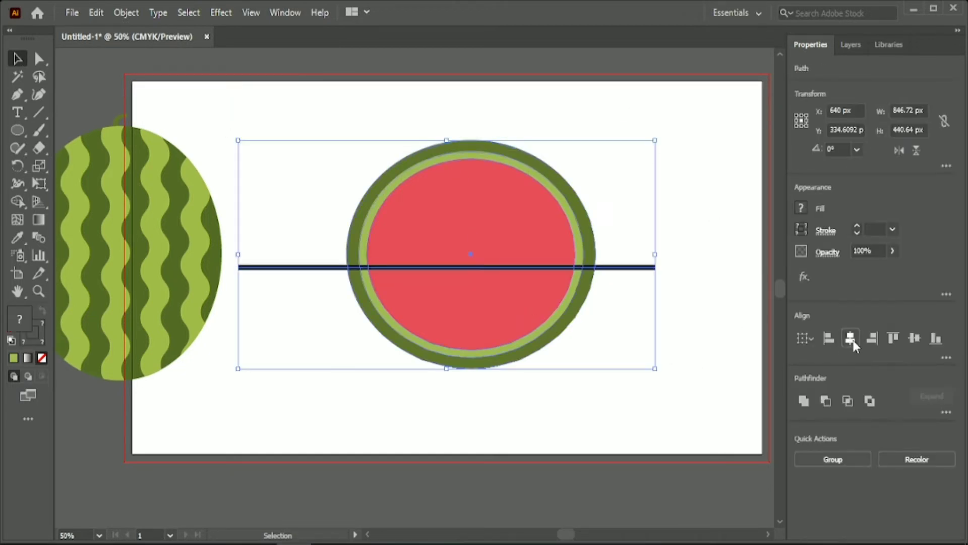
left_click(915, 338)
left_click_drag(335, 150, 417, 268)
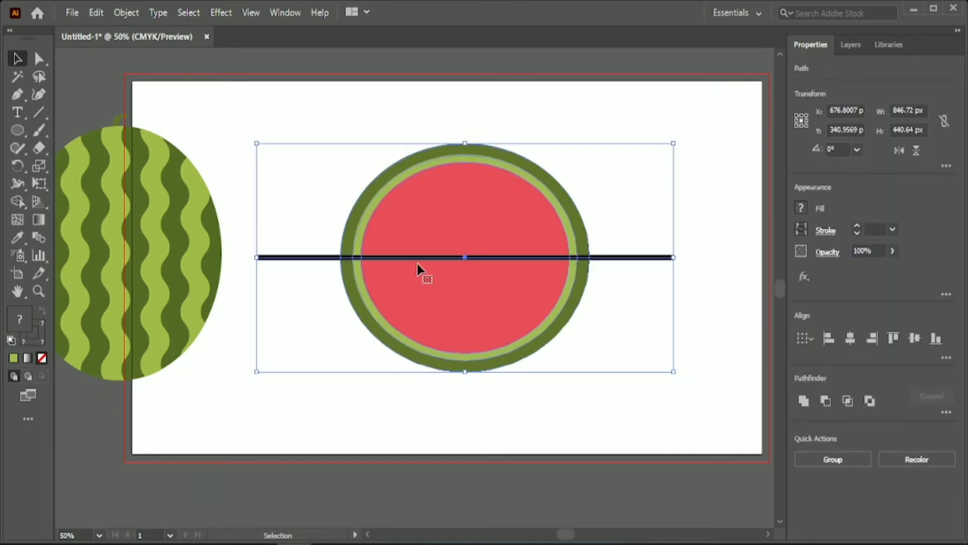
Divide the three ellipses along the centre line with the Pathfinder Divide operation
left_click(285, 12)
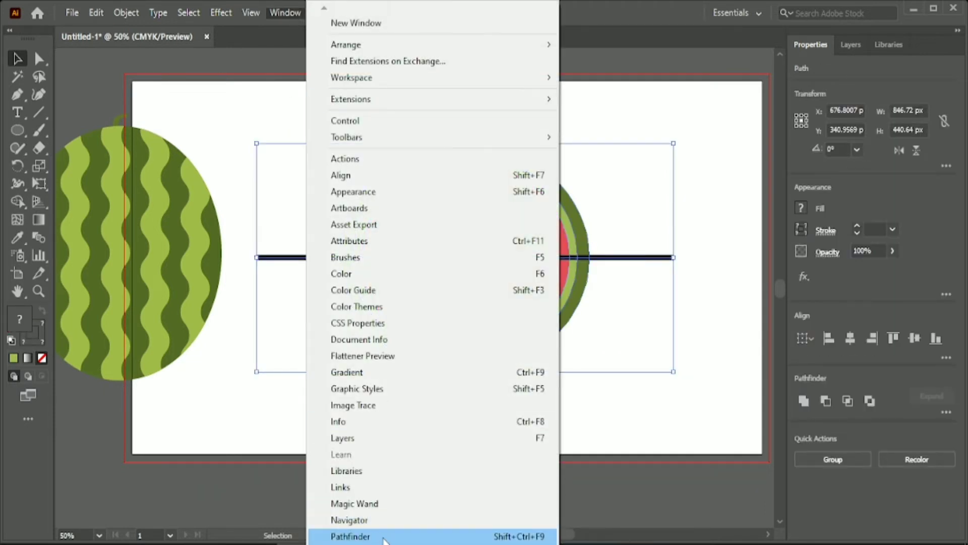
left_click(383, 537)
left_click_drag(534, 331, 686, 218)
left_click(618, 298)
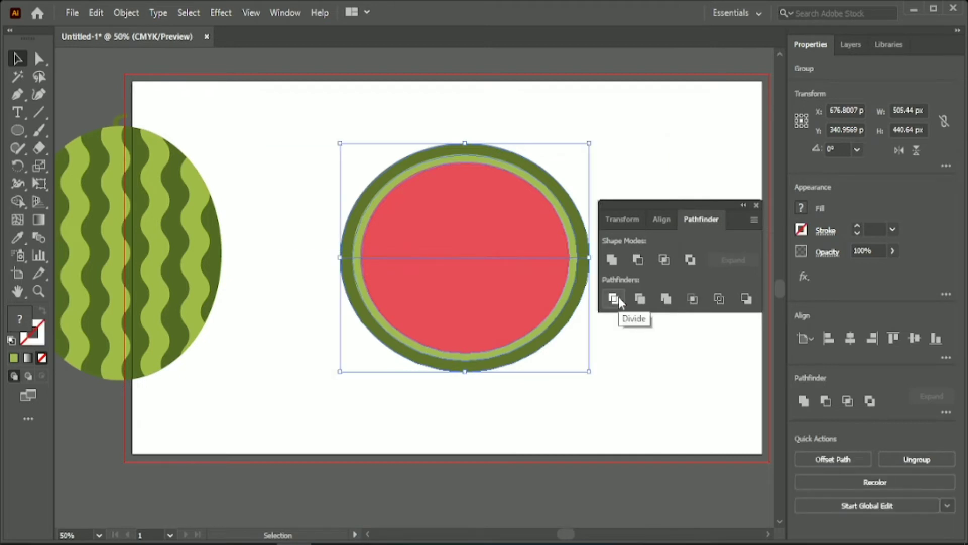
left_click(757, 205)
left_click(647, 186)
Ungroup the divided melon pieces
right_click(458, 207)
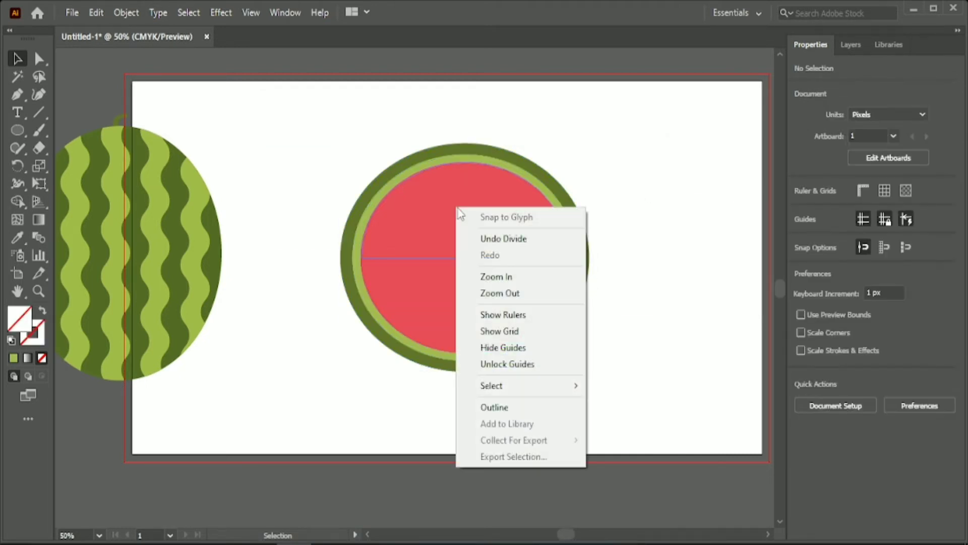
left_click(623, 261)
left_click(469, 207)
right_click(470, 204)
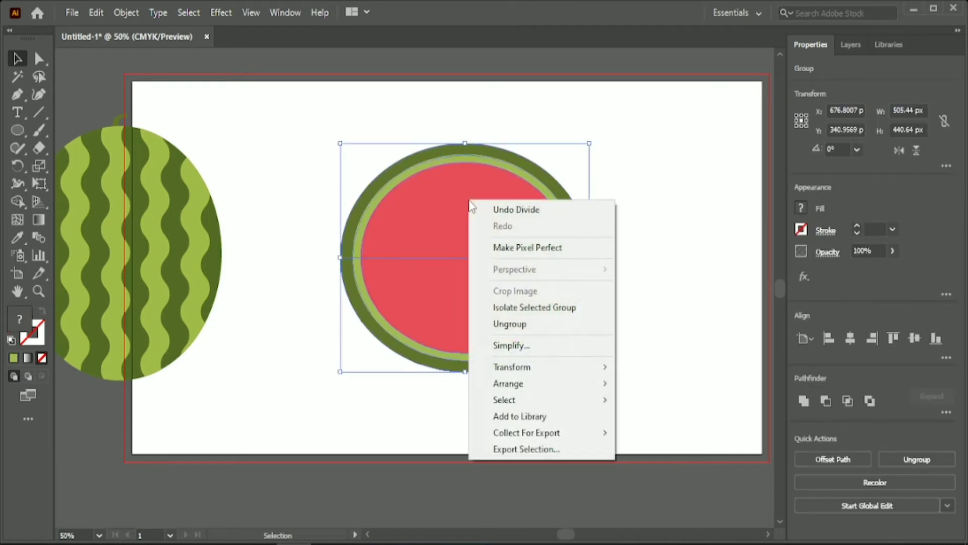
left_click(541, 321)
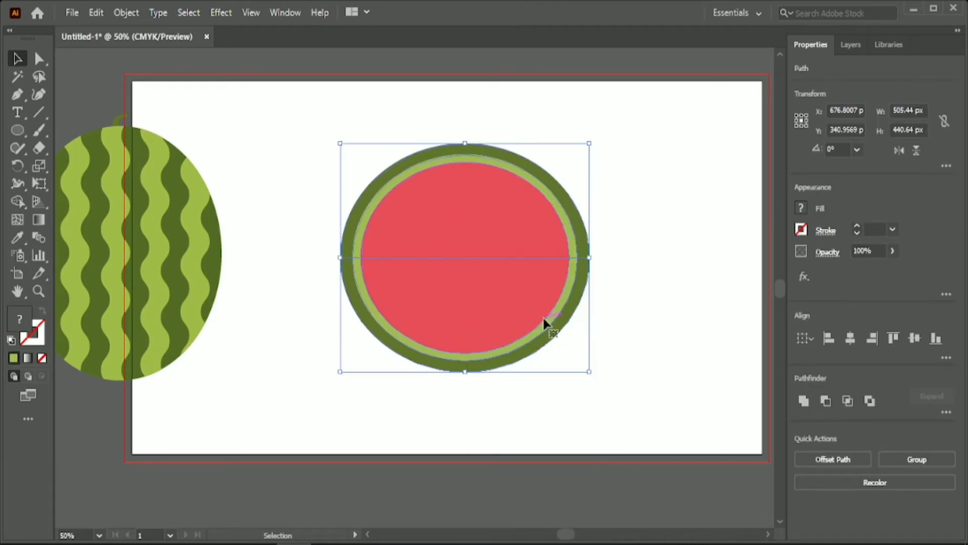
left_click(603, 237)
Pull the two melon halves apart, moving the upper half up and the lower half down
left_click(528, 217)
left_click_drag(417, 129, 465, 155)
left_click(640, 250)
left_click(513, 324)
left_click(641, 339)
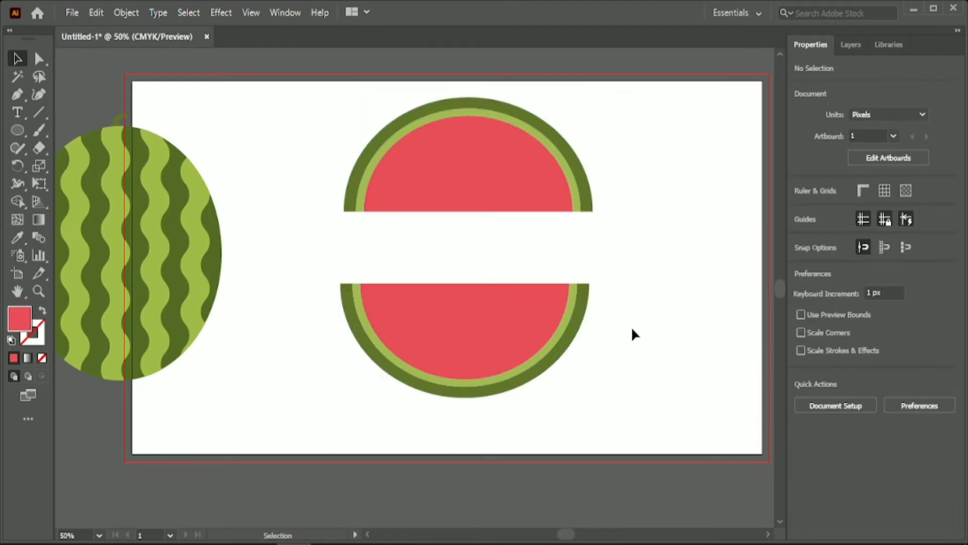
Group the pieces of the lower melon half and move it aside past the artboard's right edge
right_click(508, 319)
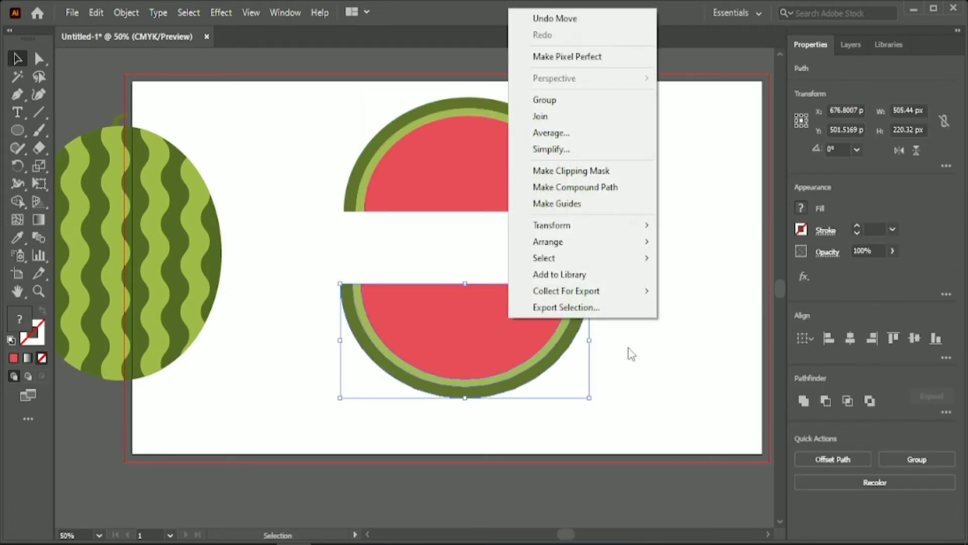
left_click(573, 103)
left_click_drag(387, 318, 707, 317)
left_click(520, 295)
Reflect the upper melon half across the horizontal axis and move it down to the middle of the artboard
right_click(444, 174)
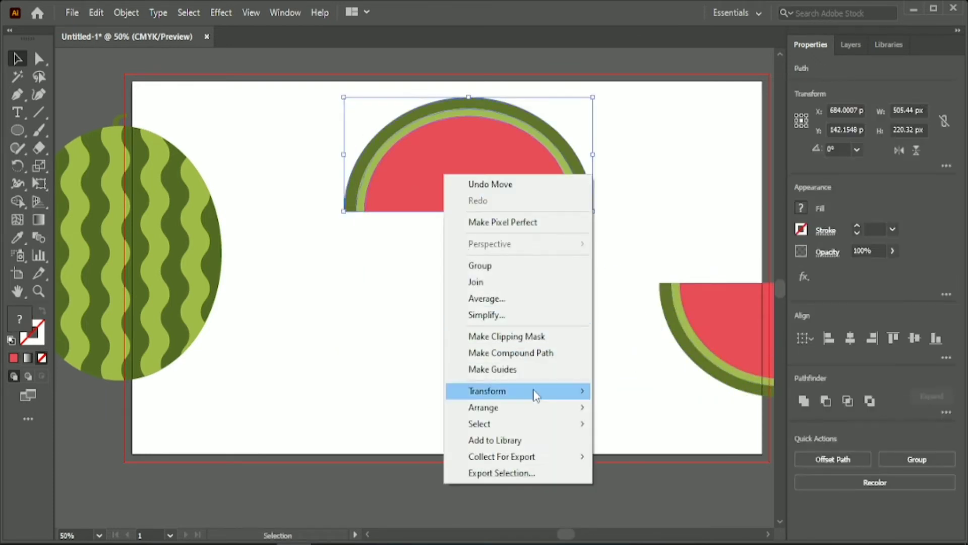
mouse_move(536, 395)
left_click(627, 445)
left_click_drag(452, 168, 621, 177)
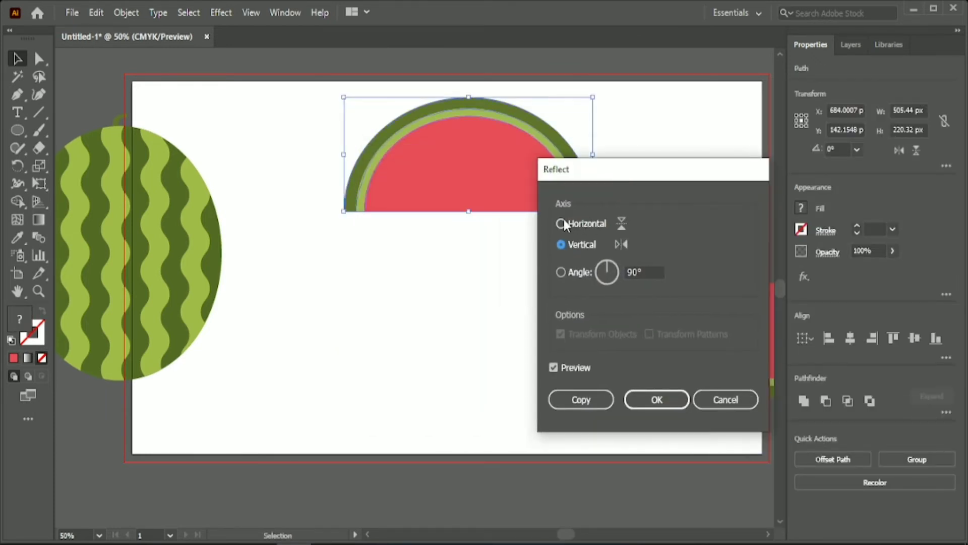
left_click(562, 221)
left_click(651, 402)
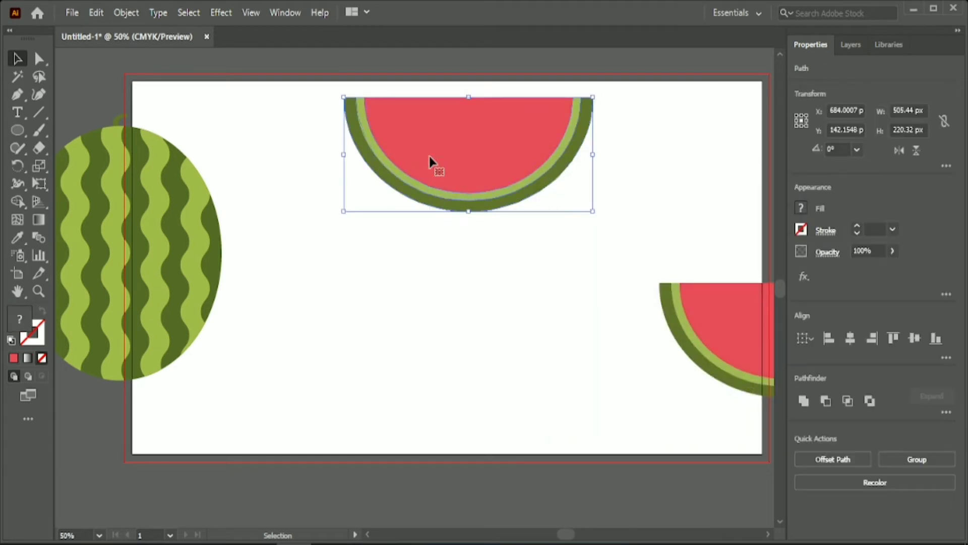
left_click_drag(430, 162, 412, 270)
left_click(402, 160)
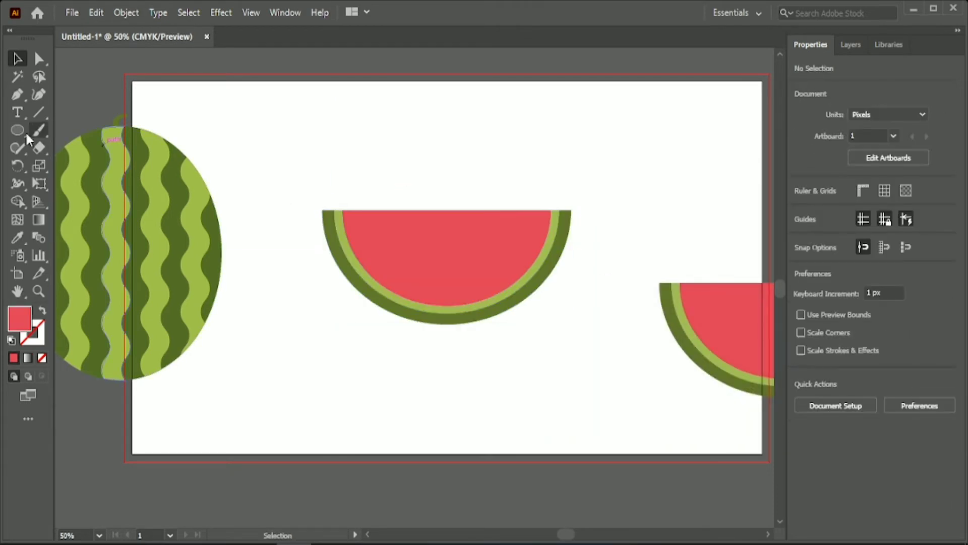
Draw a circle about 62 px wide above the melon half and fill it with the dark brown swatch
left_click(20, 130)
left_click_drag(335, 121, 365, 152)
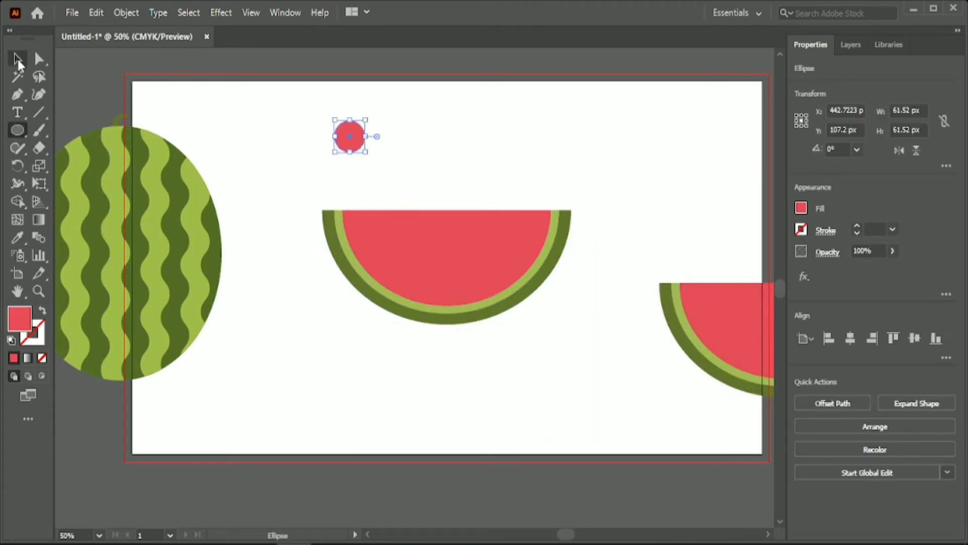
left_click(800, 209)
left_click(711, 232)
left_click(755, 277)
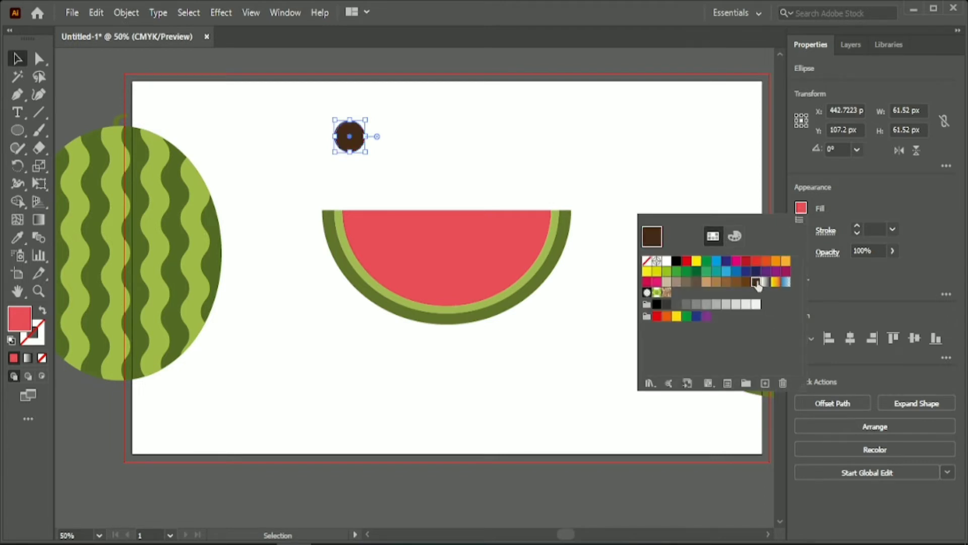
left_click(459, 156)
Pull the brown circle's top anchor point upward to form a teardrop-shaped seed about 62 x 98 px
scroll(325, 190, "up", 2)
scroll(347, 179, "up", 6)
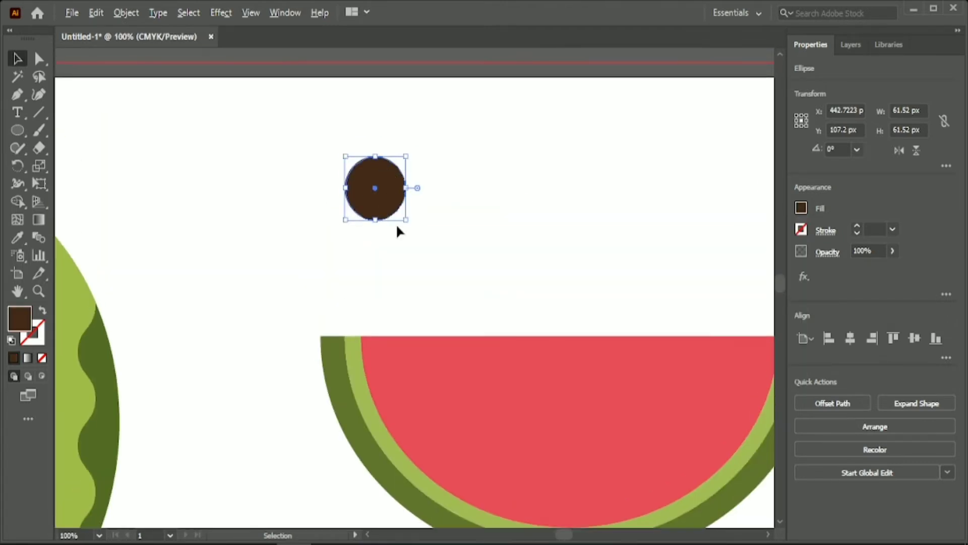
scroll(396, 223, "up", 2)
scroll(343, 251, "up", 3)
left_click_drag(355, 142, 356, 119)
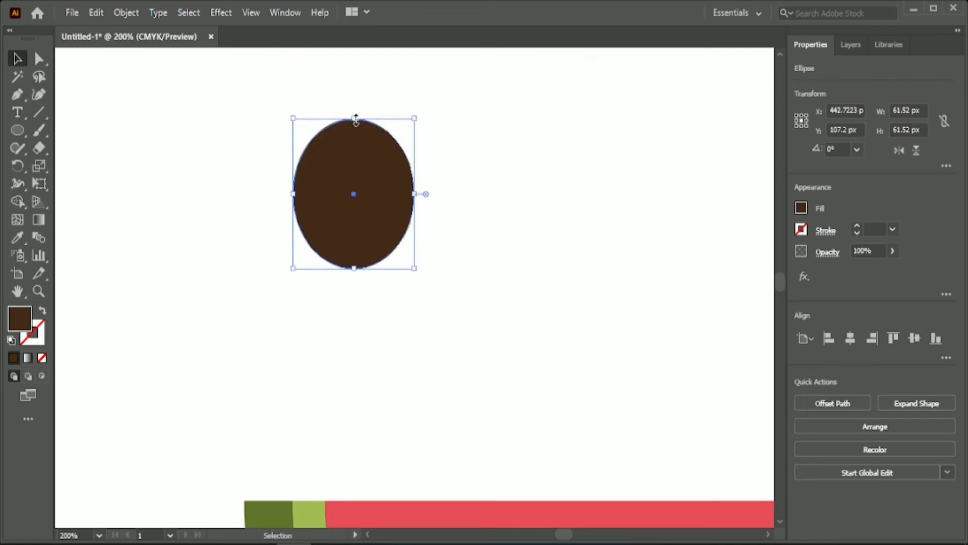
key("ctrl+z")
scroll(356, 124, "up", 3)
left_click(39, 59)
left_click_drag(353, 213, 354, 136)
left_click(460, 231)
key("v")
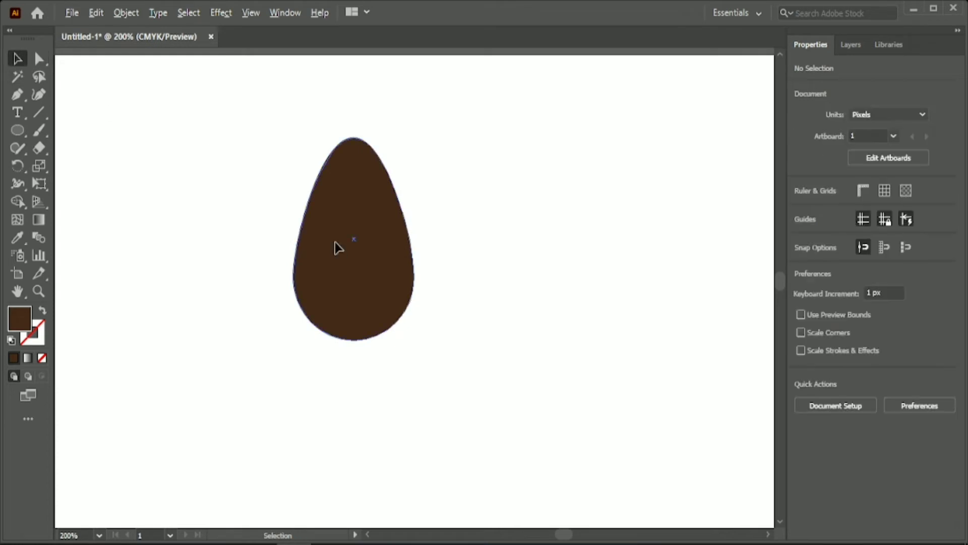
Duplicate the seed shape beside the original and fill the copy with a lighter brown swatch
left_click_drag(338, 247, 465, 238)
left_click(801, 208)
left_click(726, 281)
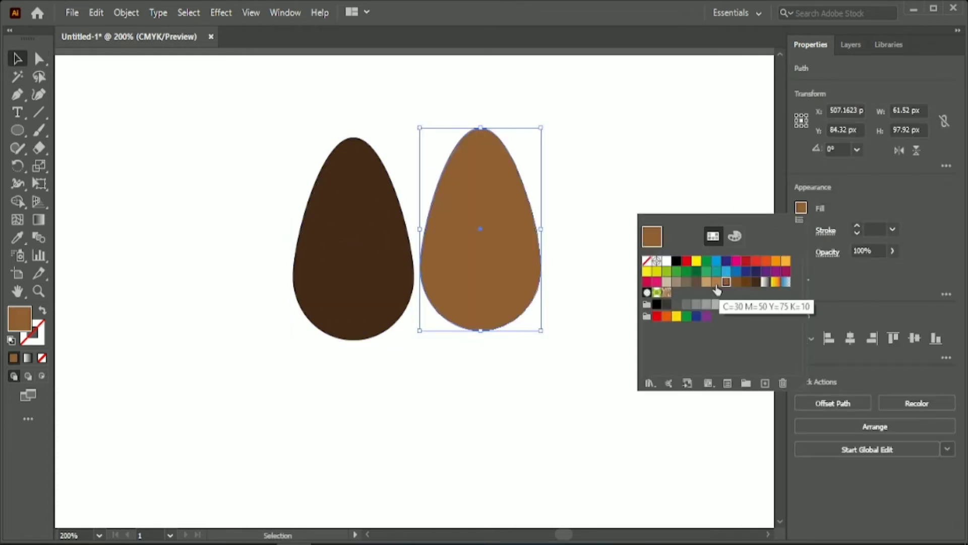
left_click(736, 283)
left_click(727, 284)
left_click(594, 168)
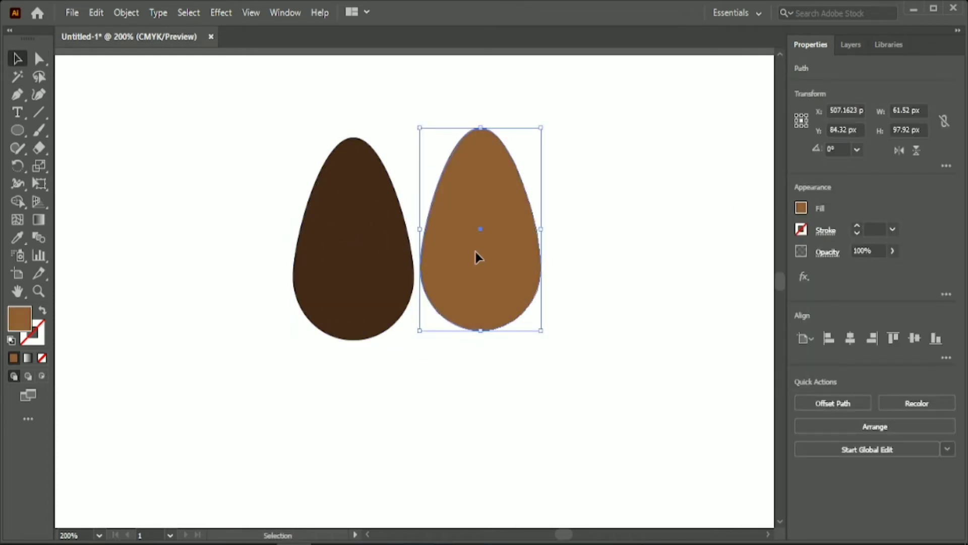
Scale the lighter brown copy down to about 31 x 50 px and place it on the dark seed's upper left
left_click_drag(478, 256, 300, 201)
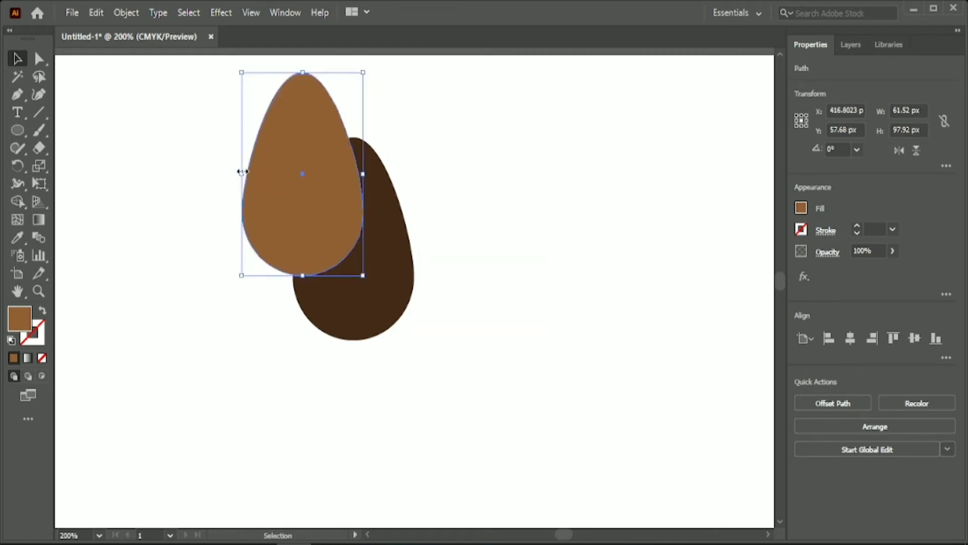
left_click_drag(243, 172, 289, 196)
left_click_drag(323, 165, 330, 199)
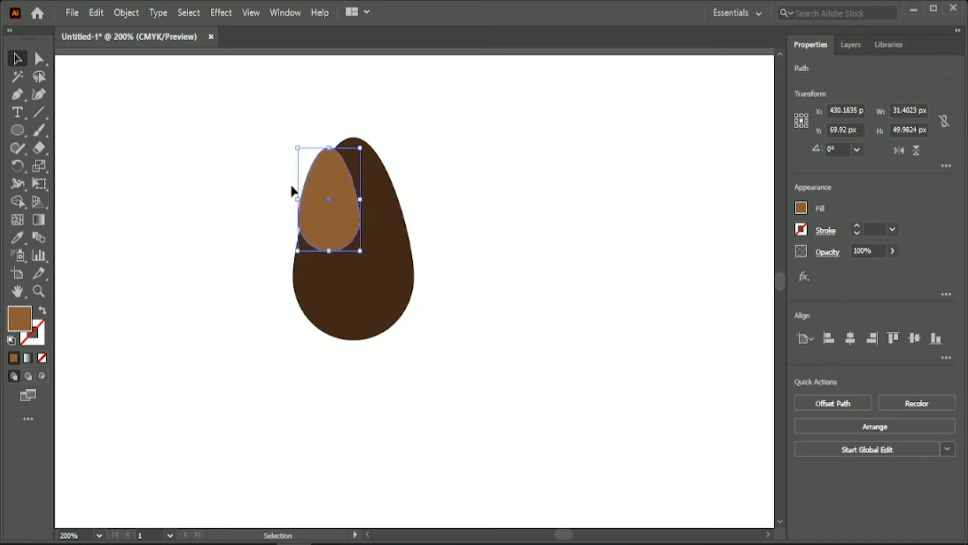
Trim the part of the light brown highlight outside the dark seed with the Shape Builder
left_click_drag(249, 125, 333, 212)
left_click(17, 202)
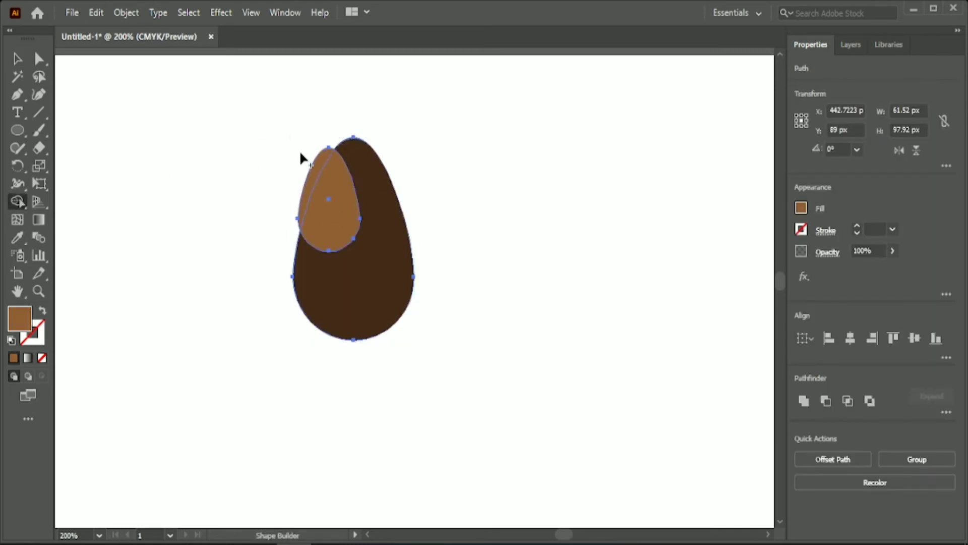
left_click(316, 162, "alt")
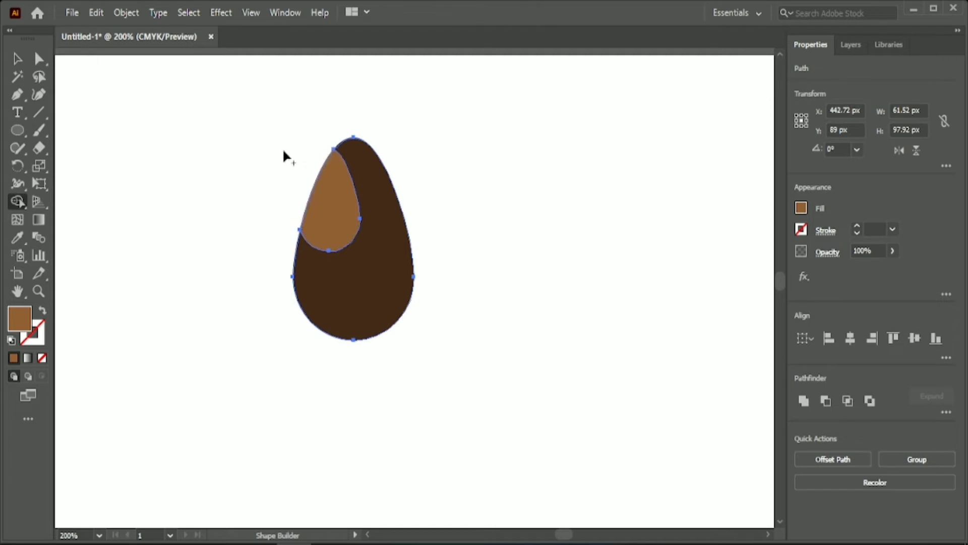
left_click(19, 60)
left_click(184, 143)
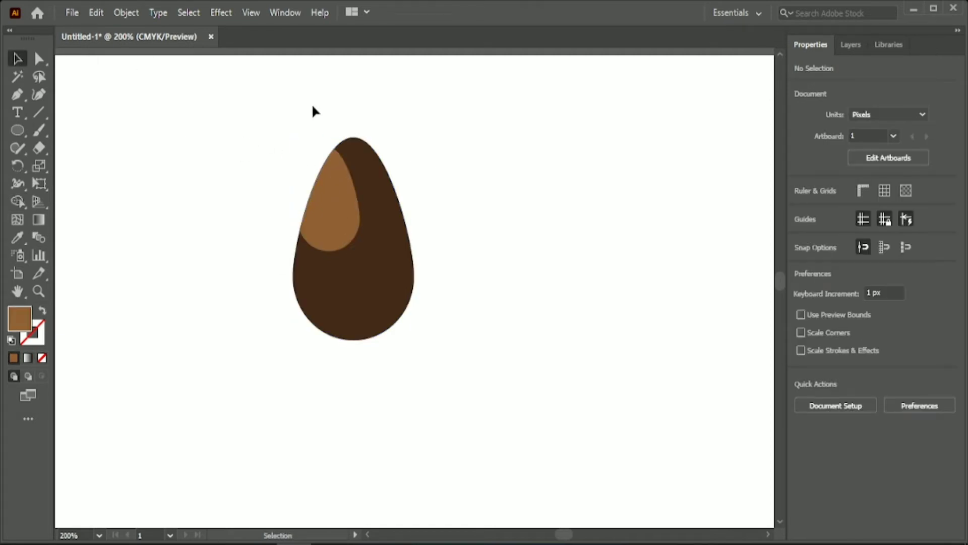
Group the dark brown seed with its light brown highlight
left_click_drag(313, 110, 342, 209)
right_click(344, 213)
left_click(419, 303)
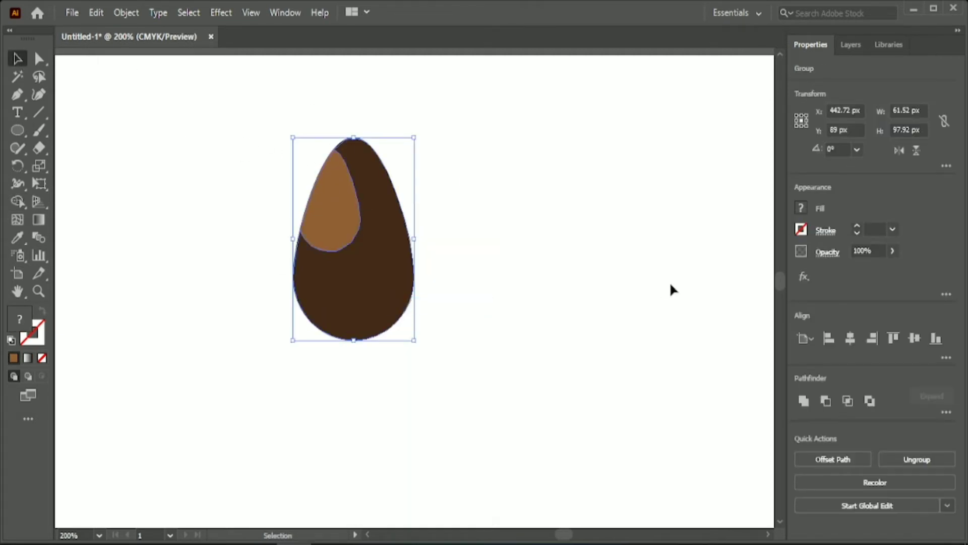
left_click(670, 284)
Place a seed scaled down to about 13 x 20 px near the upper left of the melon half's red flesh
scroll(671, 285, "down", 2)
scroll(656, 363, "down", 1)
left_click_drag(563, 535, 564, 535)
scroll(552, 345, "down", 1)
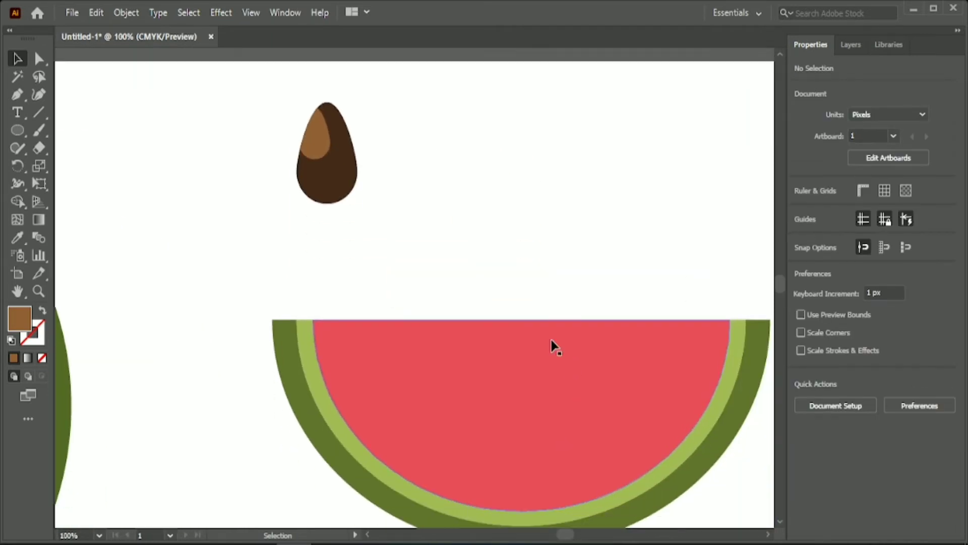
scroll(411, 240, "down", 1)
left_click_drag(277, 93, 396, 231)
scroll(436, 160, "down", 1)
left_click(437, 158)
scroll(437, 157, "down", 2)
scroll(583, 358, "up", 2)
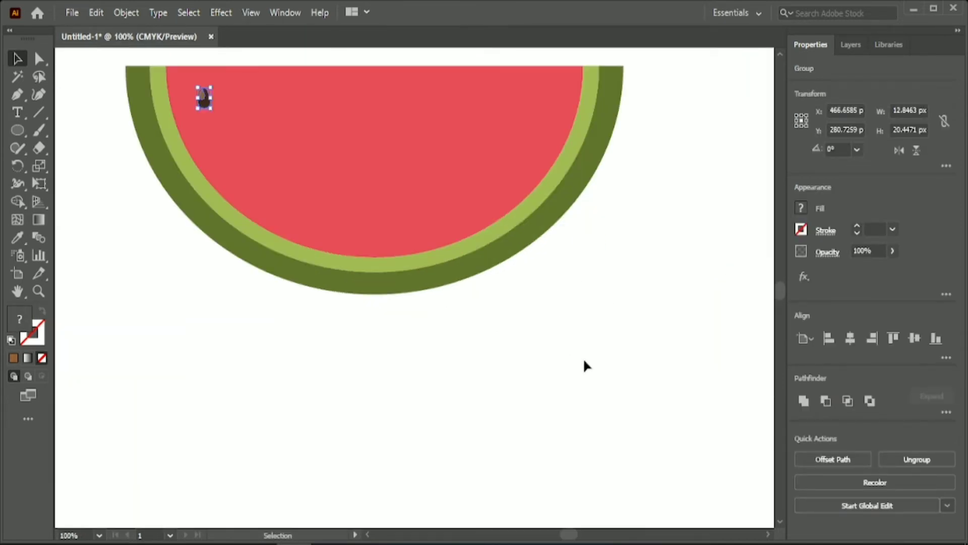
Duplicate the small seed into two staggered rows across the left and middle of the red flesh
left_click(583, 358)
left_click_drag(202, 189, 250, 174)
key("ctrl+shift+a")
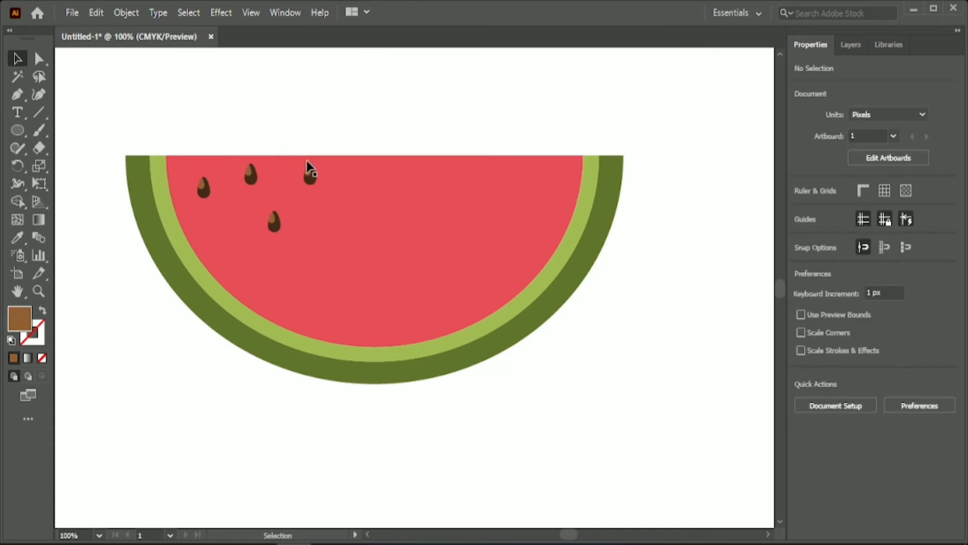
left_click_drag(317, 196, 363, 181)
left_click(340, 143)
key("ctrl+shift+a")
Continue both seed rows with copies across the right side of the flesh, spacing them evenly along the rind
left_click_drag(204, 189, 555, 179)
key("ctrl+shift+a")
left_click_drag(370, 177, 432, 174)
key("ctrl+shift+a")
key("ctrl+shift+a")
left_click_drag(398, 219, 477, 216)
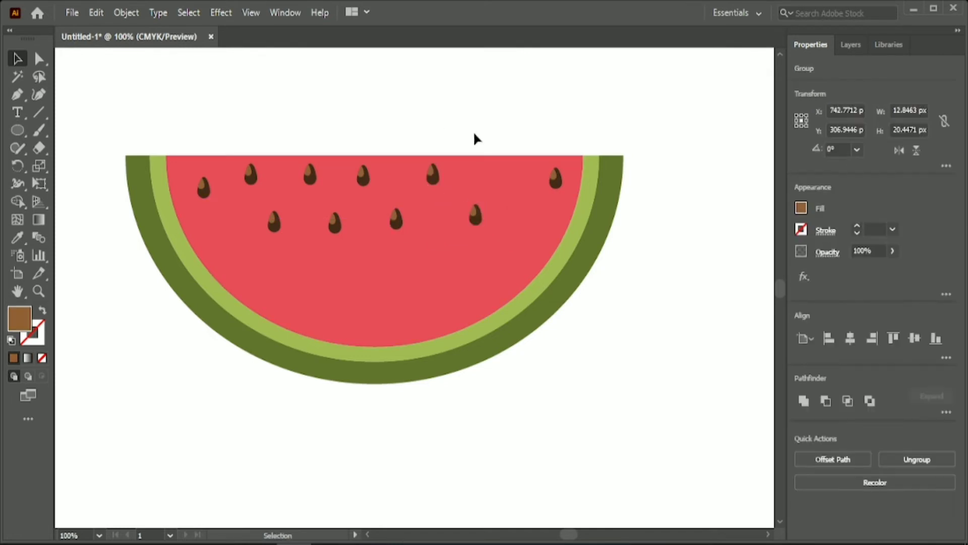
key("ctrl+shift+a")
left_click_drag(440, 177, 544, 195)
key("ctrl+shift+a")
key("ctrl+shift+a")
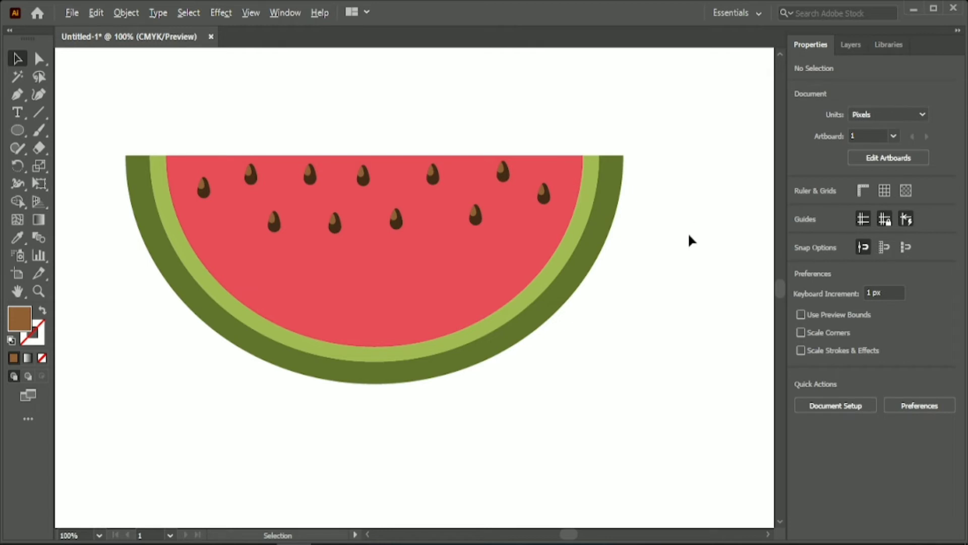
Move the seedless melon half from the artboard's right edge to its lower right area
scroll(689, 235, "down", 2)
left_click_drag(561, 536, 574, 535)
left_click(662, 378)
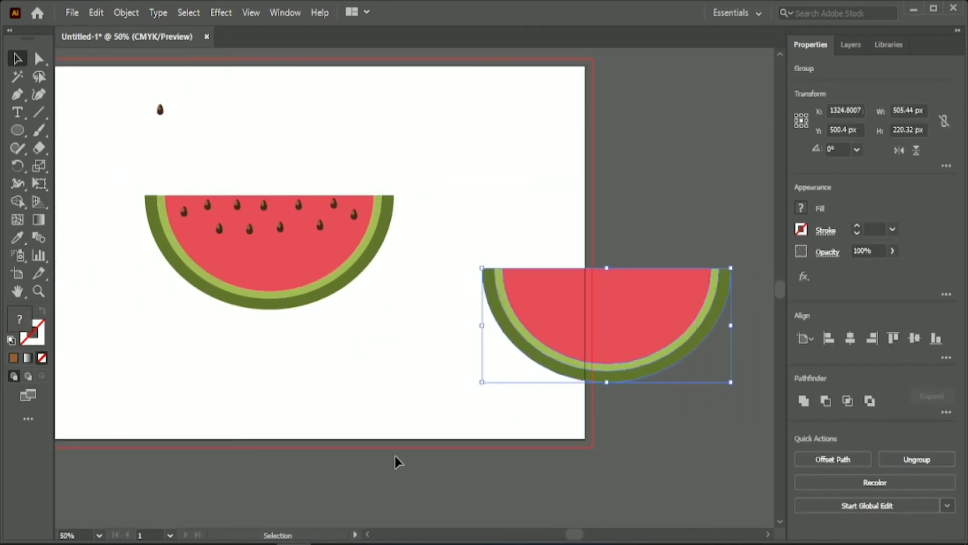
left_click_drag(590, 304, 426, 362)
left_click(456, 216)
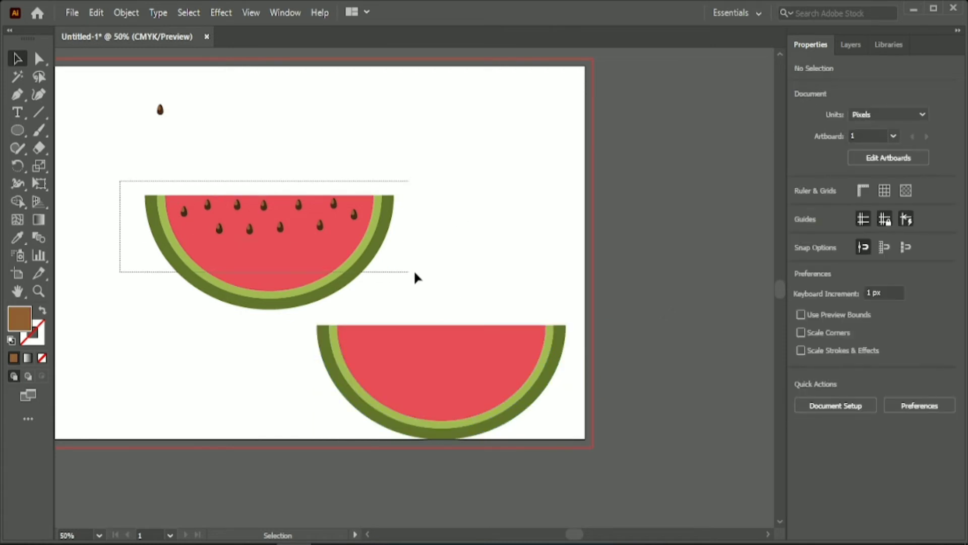
Group the seeded melon half with its seeds and move the group left
left_click_drag(415, 272, 413, 273)
right_click(314, 223)
left_click(368, 337)
left_click(454, 227)
left_click_drag(336, 235, 129, 228)
Move the seedless melon half up beside the seeded one, at about X 901, Y 360 px
left_click(435, 358)
left_click_drag(434, 359, 391, 230)
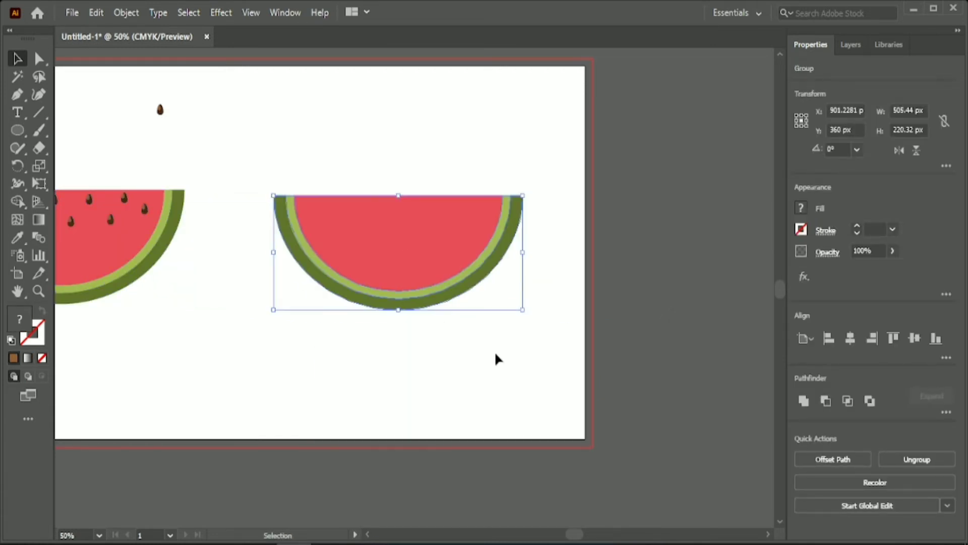
left_click(326, 114)
Draw a horizontal line about 547 px long above the seedless melon half with a 13 pt stroke
left_click(39, 112)
left_click_drag(253, 138, 523, 162)
left_click(883, 230)
type("13")
key("Return")
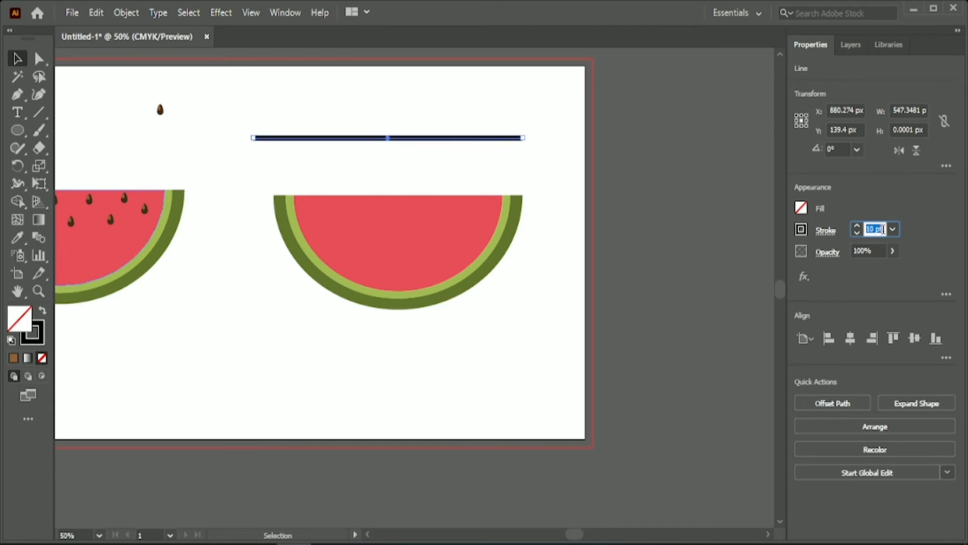
Rotate the line to about 306° and place it diagonally across the seedless melon half
left_click(252, 297)
left_click(518, 138)
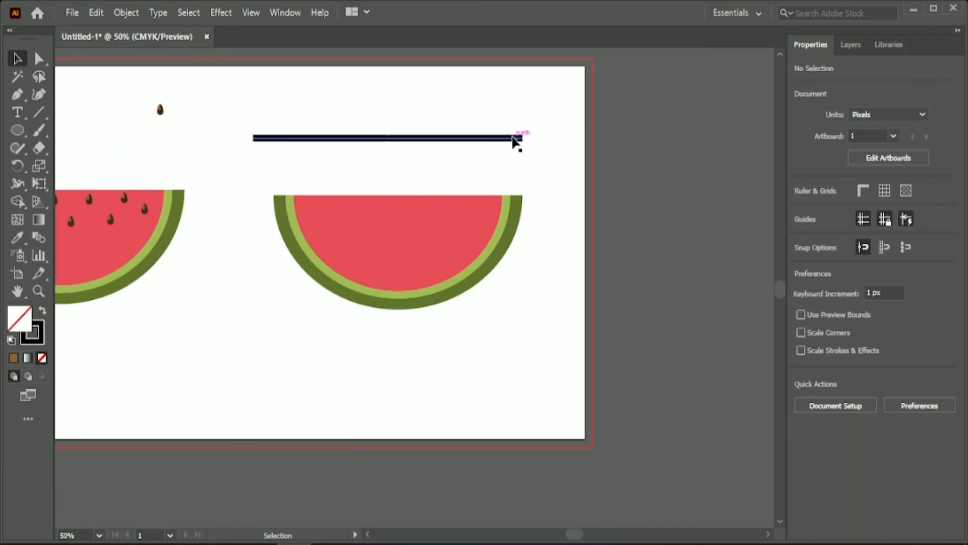
left_click_drag(529, 146, 474, 256)
left_click(851, 339)
left_click(916, 339)
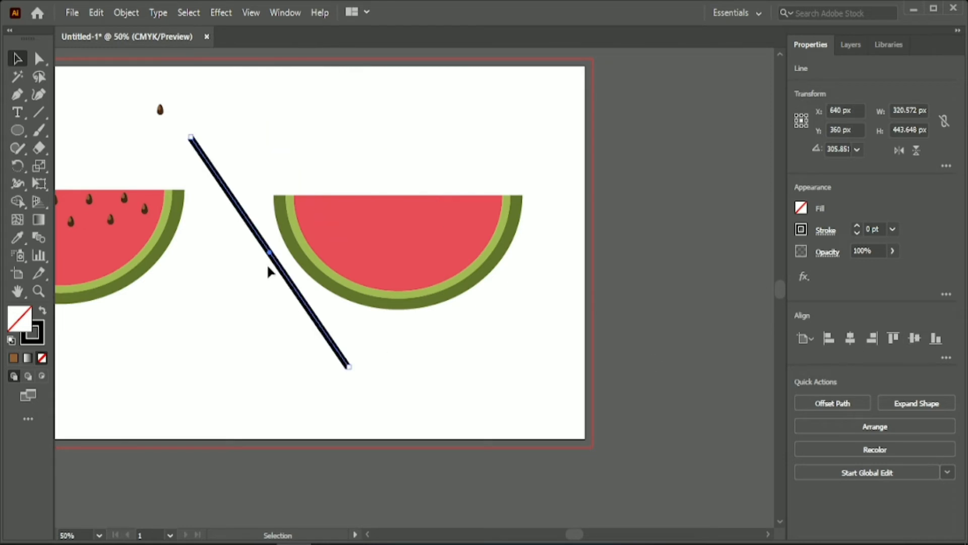
left_click_drag(267, 251, 417, 229)
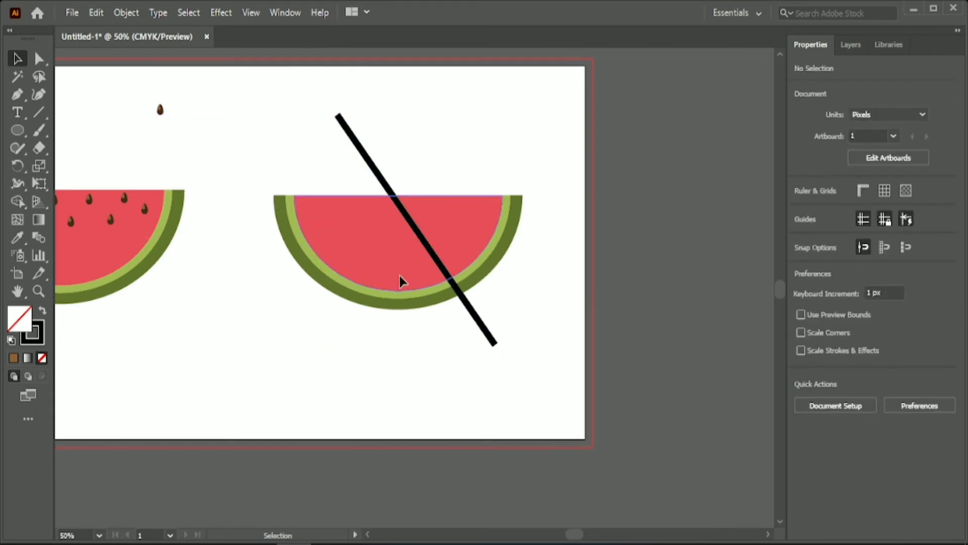
left_click(399, 275)
left_click(429, 334)
Duplicate the diagonal line to the right and reflect the copy so it slopes the opposite way
left_click(477, 323)
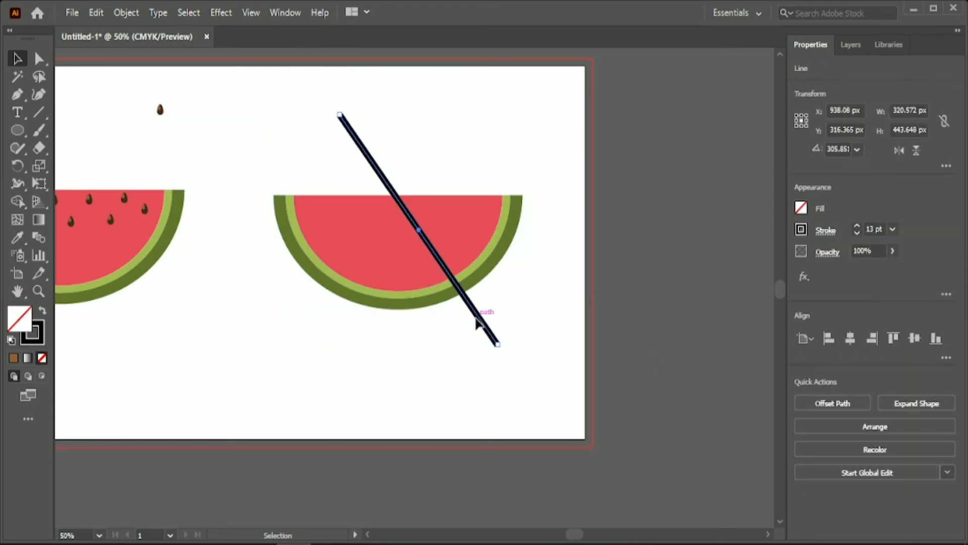
left_click_drag(479, 324, 572, 298)
right_click(572, 298)
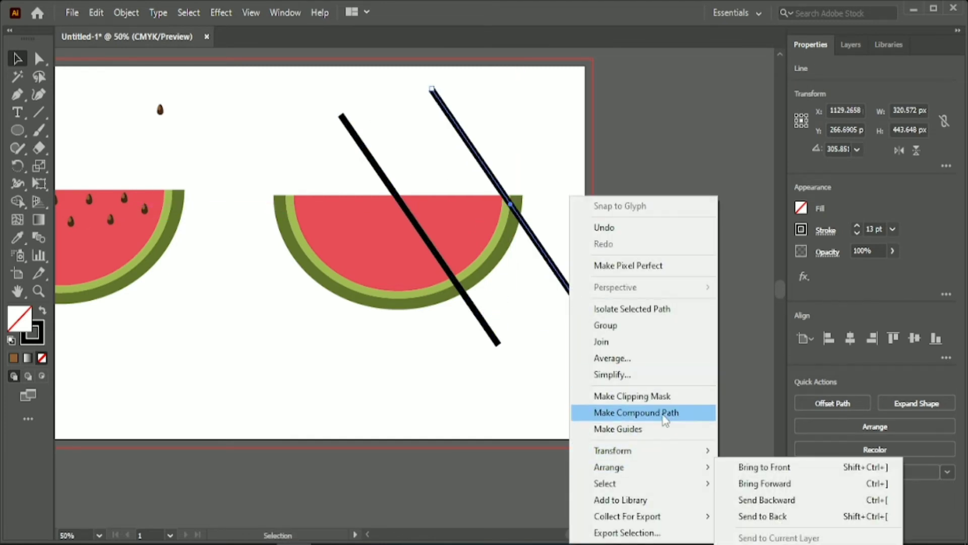
mouse_move(673, 476)
mouse_move(674, 454)
left_click(770, 377)
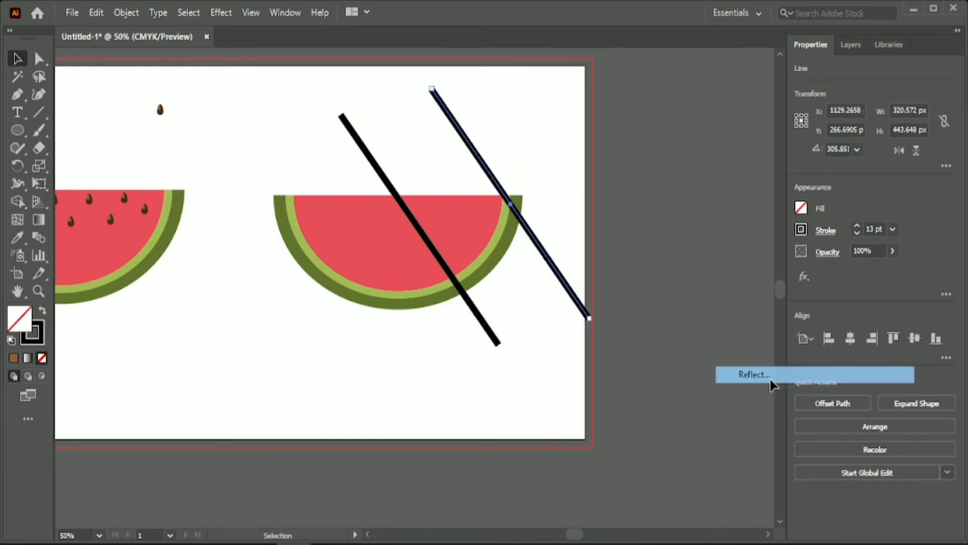
left_click(676, 402)
Align the two diagonal lines on their horizontal and vertical centers to form an X
left_click_drag(309, 103, 457, 138)
left_click(850, 338)
left_click(914, 338)
left_click(705, 240)
left_click(597, 305)
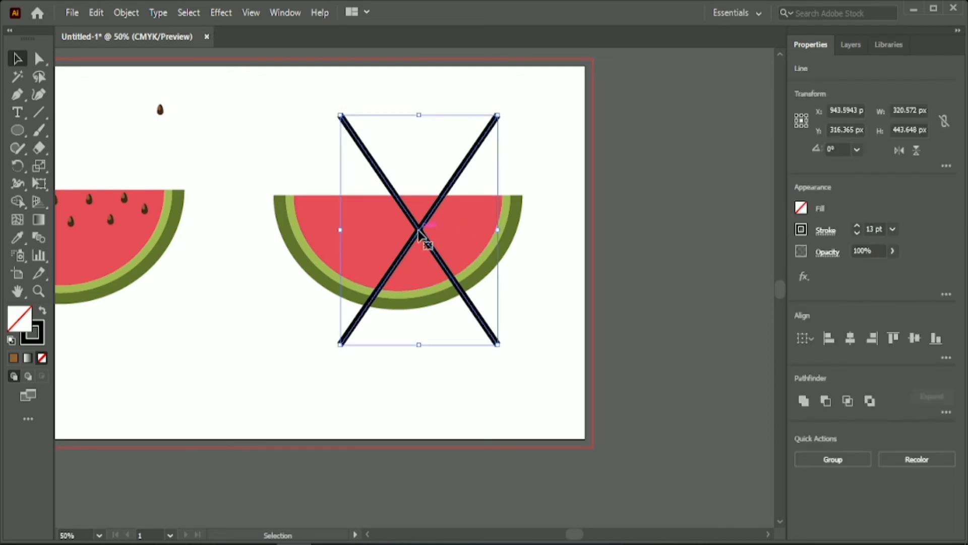
Position the X so its crossing point sits at the middle of the seedless half's top edge, checking in outline view
left_click_drag(419, 233, 404, 200)
key("ctrl+y")
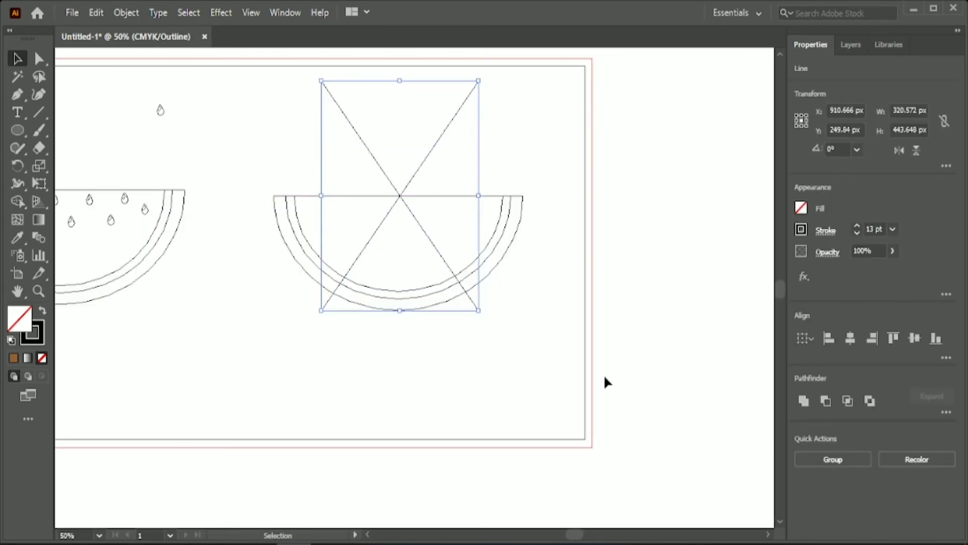
key("Left")
key("Left")
key("Left")
key("Left")
key("Left")
key("Left")
key("Left")
key("Up")
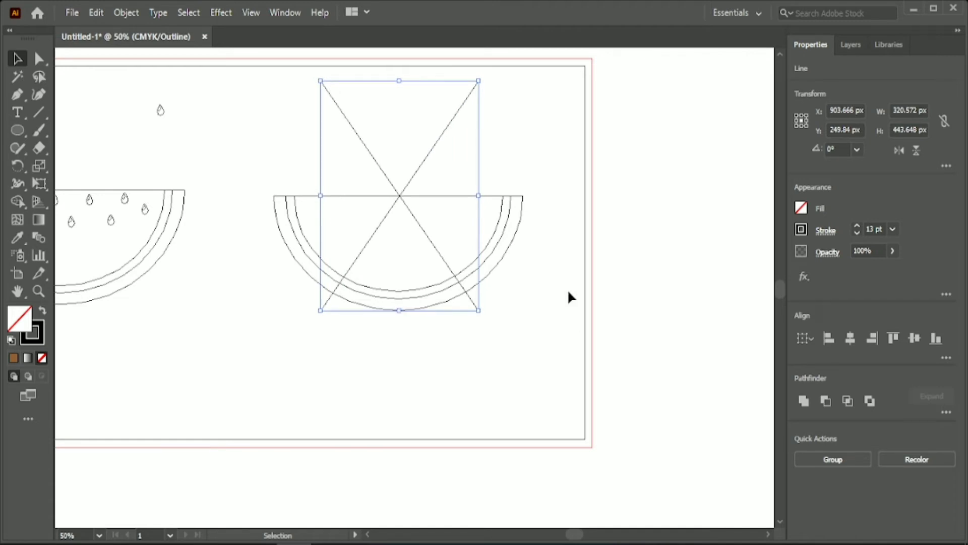
key("ctrl+y")
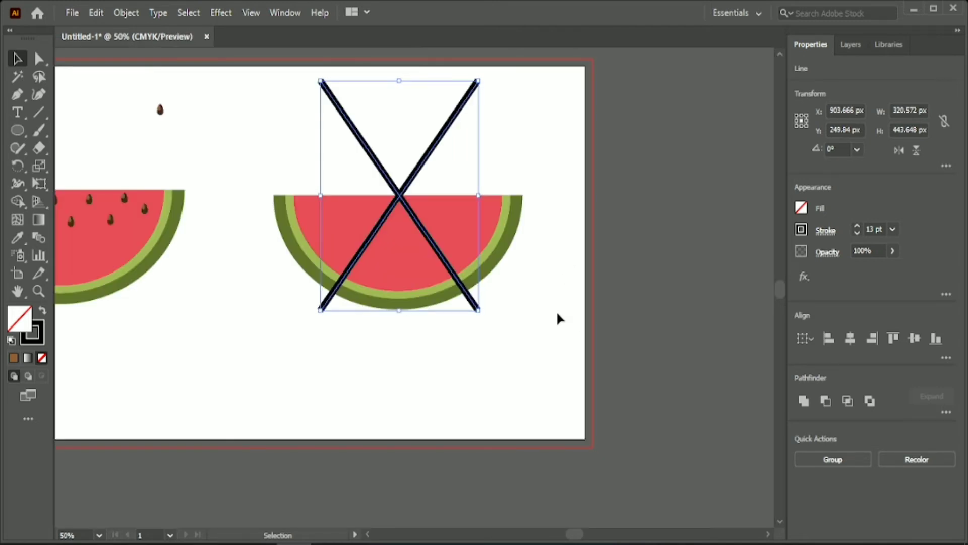
Remove the X's upper arms and the melon areas outside the lower arms with the Shape Builder, leaving a central wedge
left_click_drag(300, 120, 472, 335)
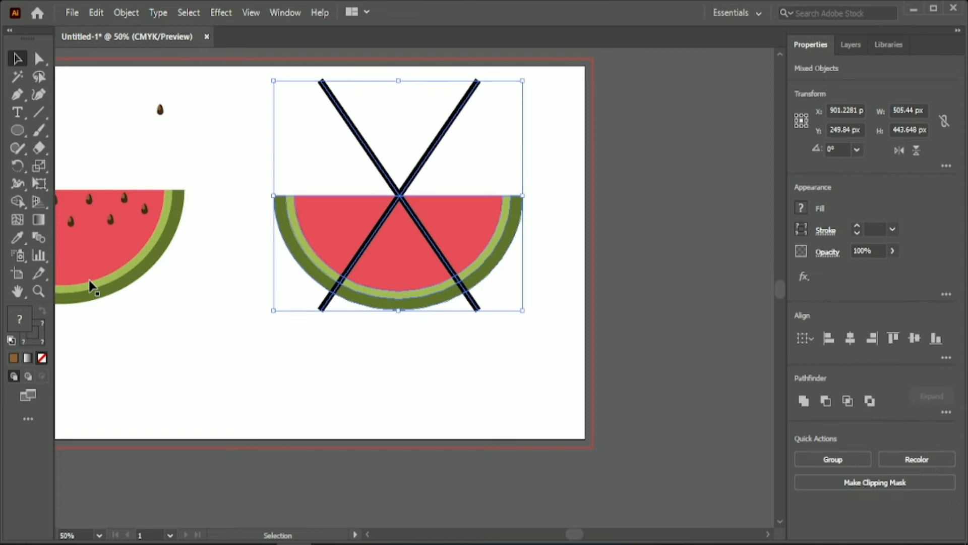
left_click(18, 201)
left_click_drag(304, 144, 453, 146)
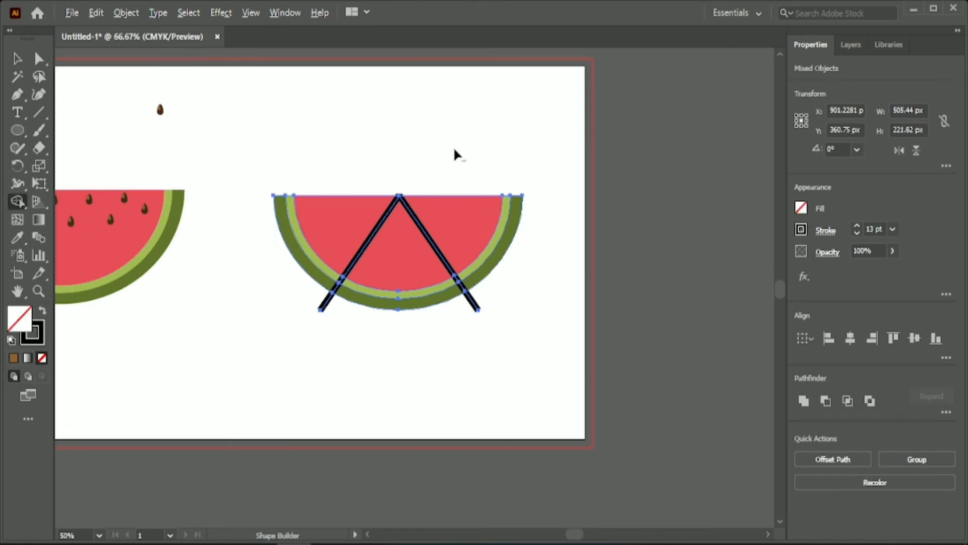
key("ctrl+equal")
left_click_drag(393, 159, 599, 303)
left_click_drag(314, 143, 101, 305)
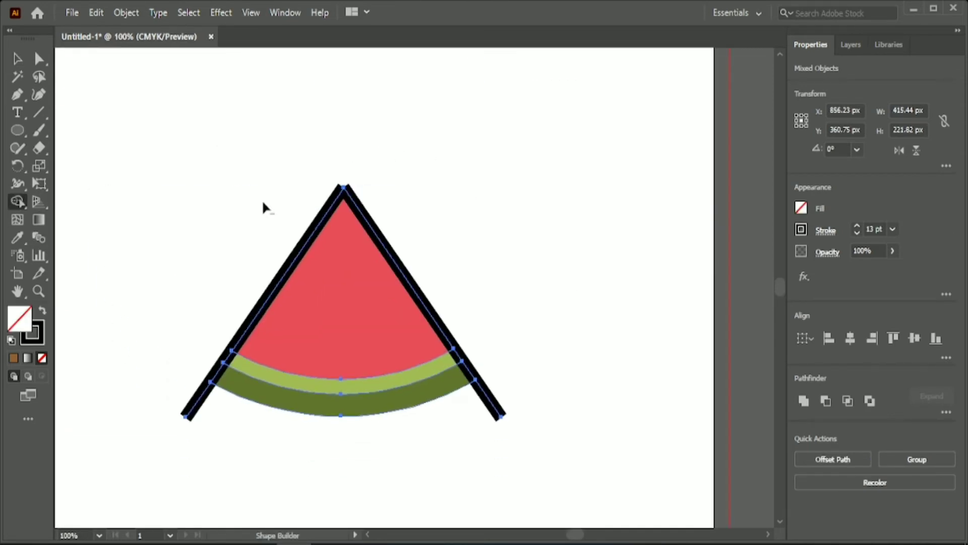
Delete the remaining black line segments along both sides of the watermelon wedge with the Shape Builder
scroll(396, 134, "down", 2)
scroll(451, 242, "up", 1)
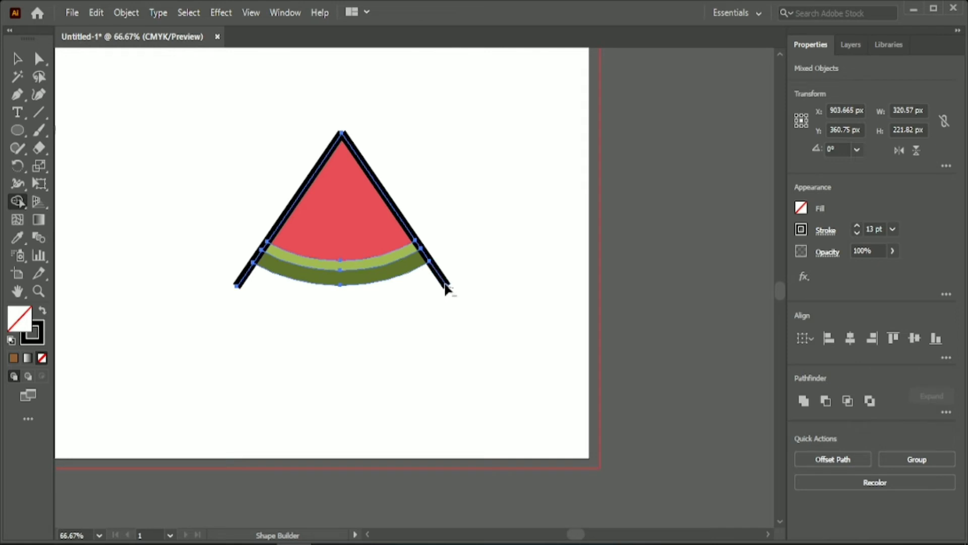
scroll(308, 239, "up", 2)
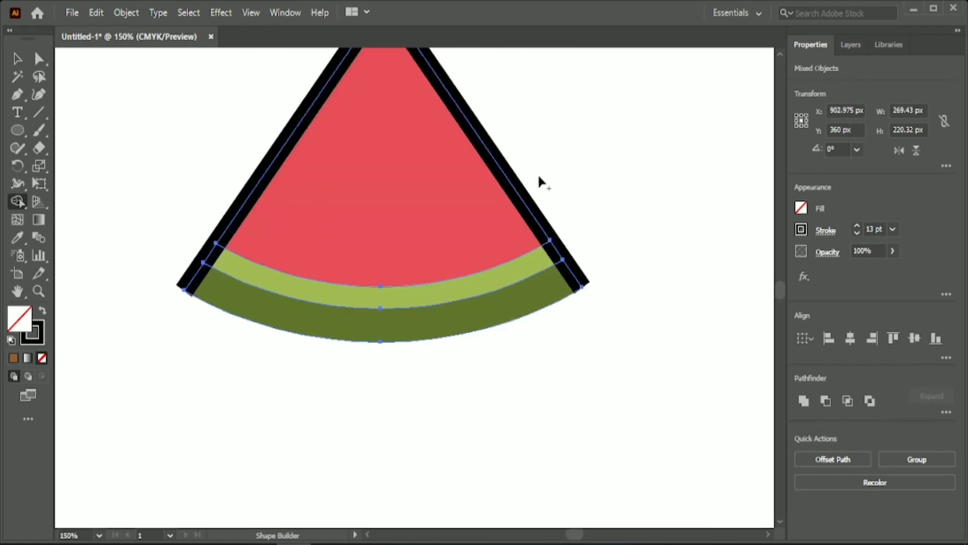
left_click(516, 193, "alt")
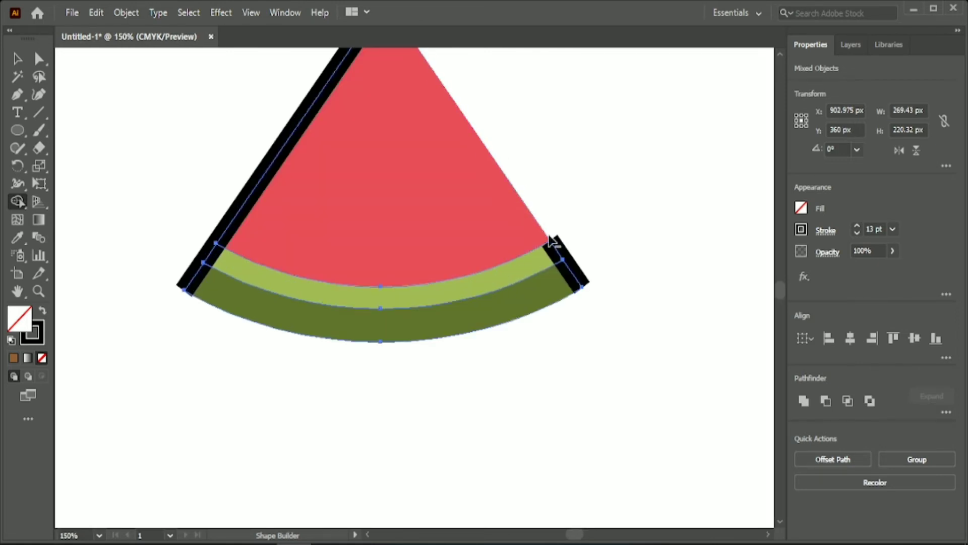
left_click(578, 279, "alt")
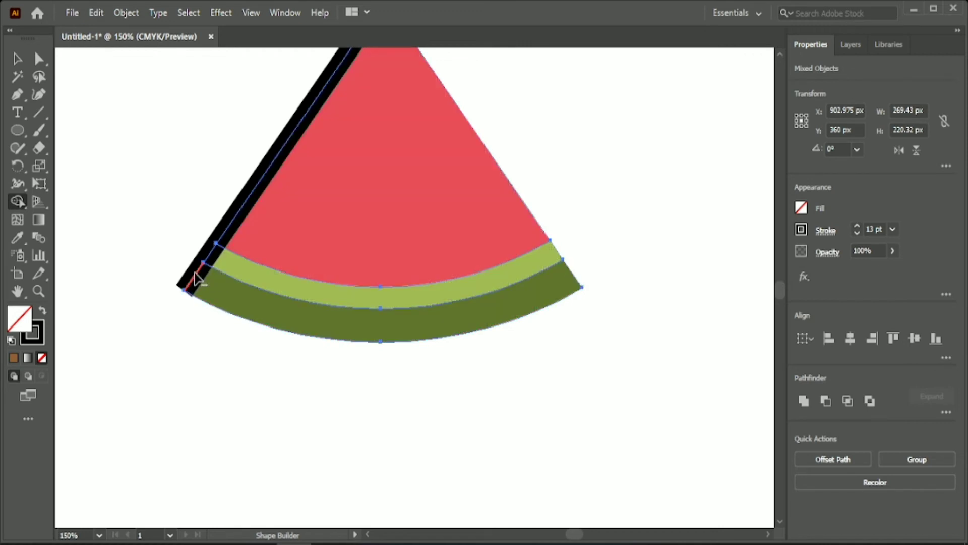
left_click(225, 229, "alt")
scroll(658, 303, "down", 2)
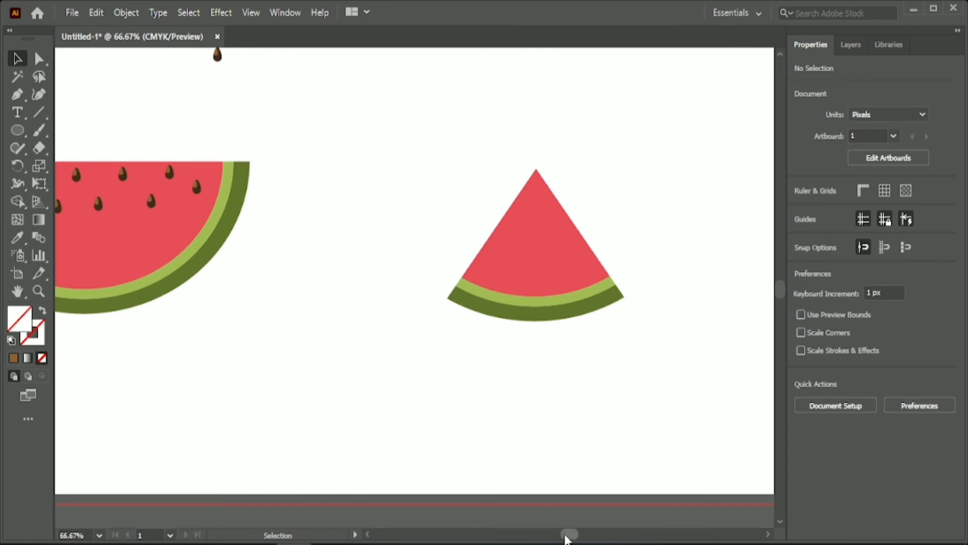
Select the whole watermelon wedge and open the 3D Extrude & Bevel effect options for it
left_click_drag(565, 535, 568, 536)
left_click_drag(380, 155, 564, 350)
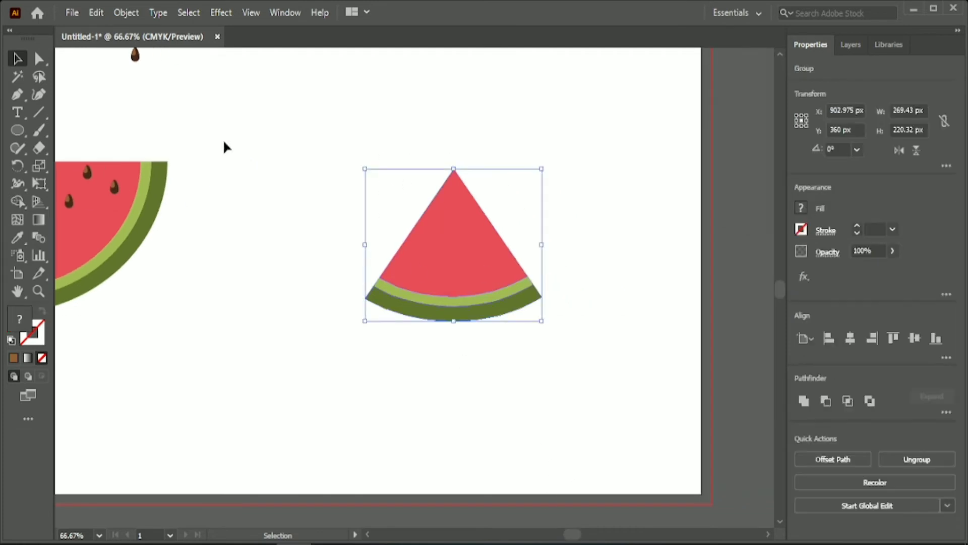
left_click(221, 12)
mouse_move(243, 96)
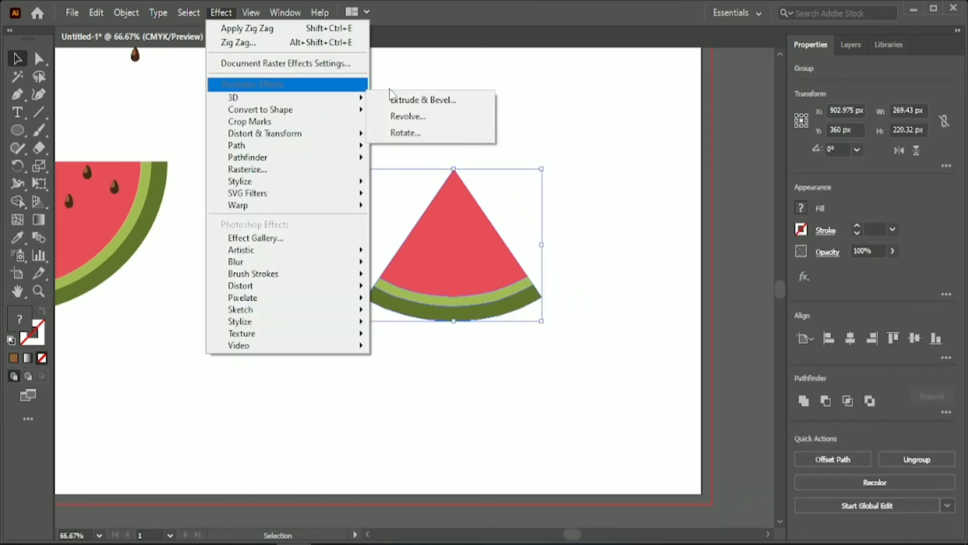
left_click(433, 100)
Set the wedge's rotation around the vertical Y axis to -8°
left_click(777, 131)
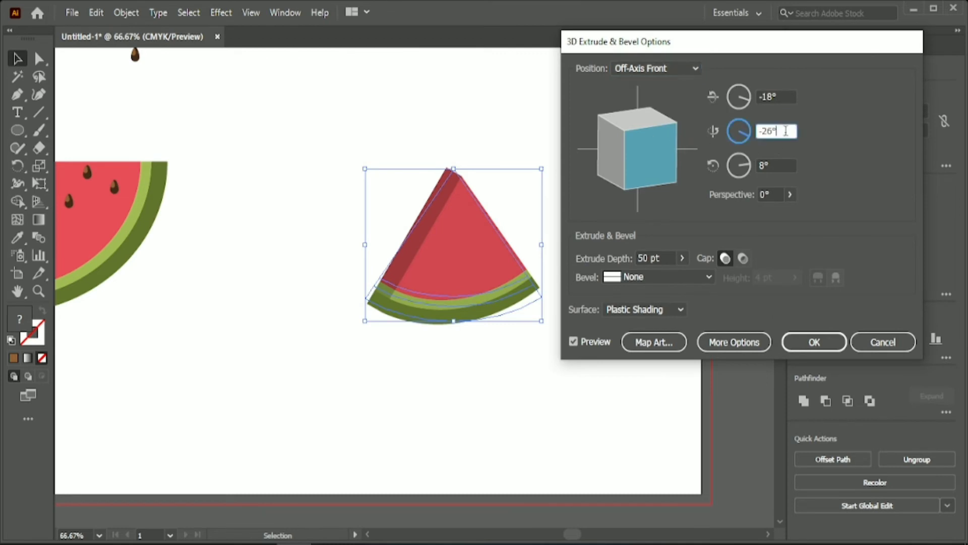
key("Up")
key("Up")
key("Up")
key("Up")
key("Up")
key("Up")
key("Up")
key("Up")
key("Up")
key("Up")
key("Up")
key("Up")
key("Up")
key("Up")
key("Up")
key("Up")
key("Up")
key("Up")
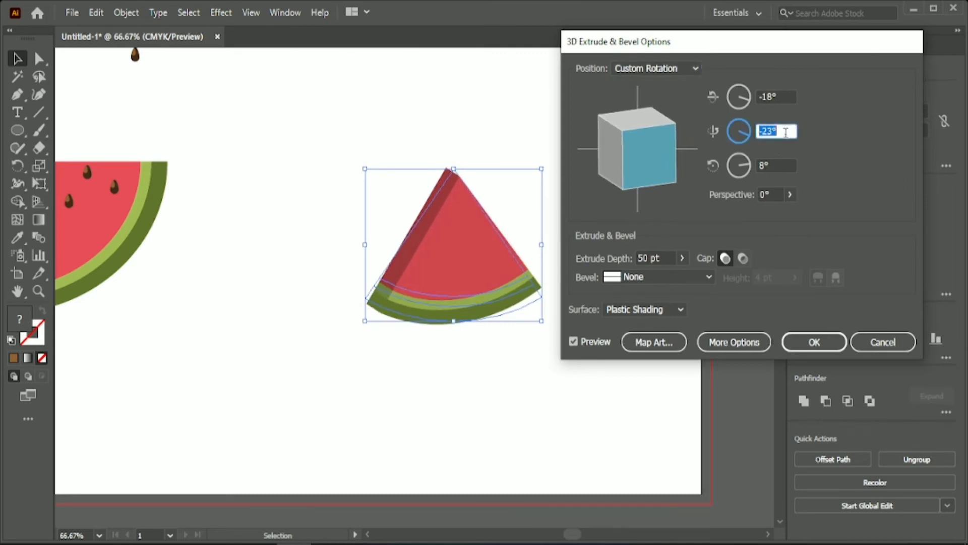
Set the wedge's rotation around the Z axis to 0°
left_click(785, 163)
key("Down")
key("Down")
key("Down")
key("Down")
key("Down")
key("Down")
key("Down")
key("Down")
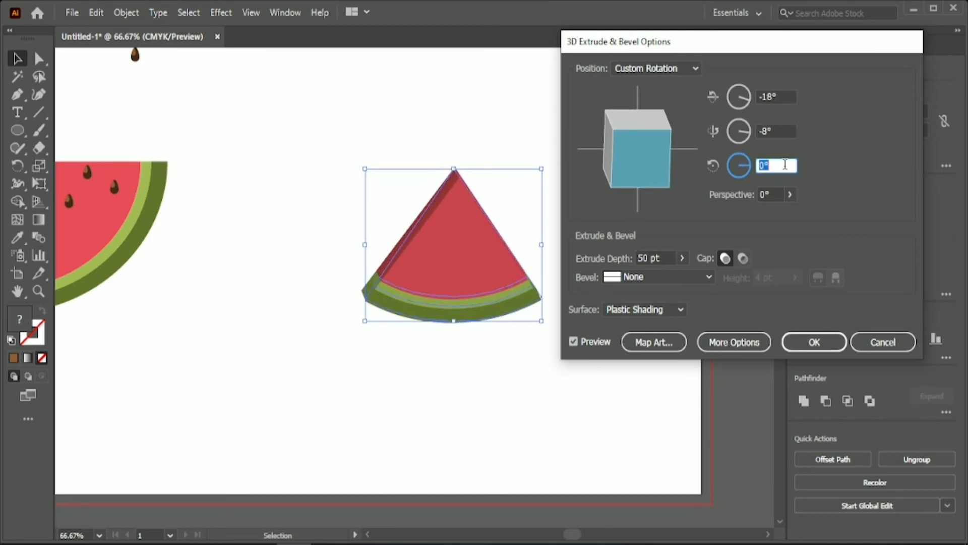
Set the wedge's rotation around the X axis to 0°
left_click(787, 96)
key("Up")
key("Up")
key("Up")
key("Up")
key("Up")
key("Up")
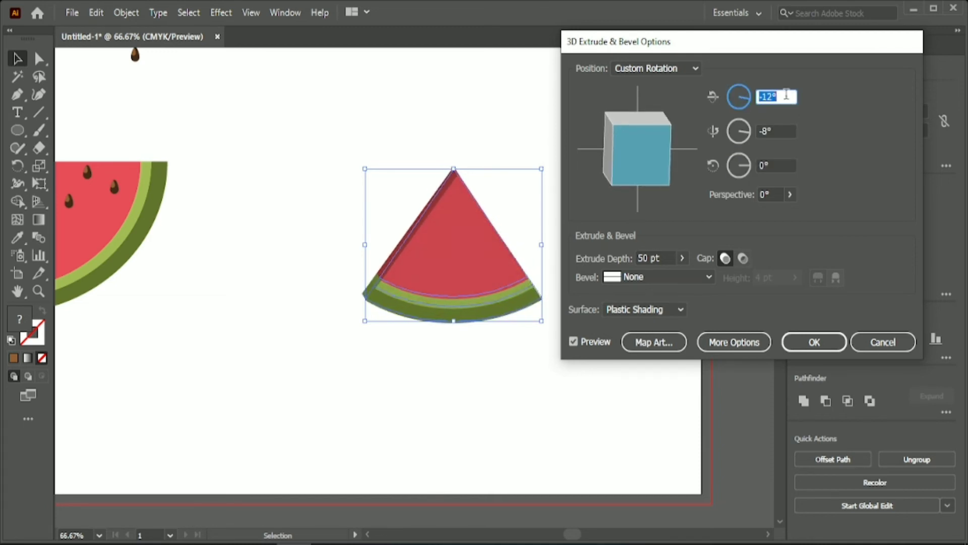
key("Up")
key("Up")
key("Up")
key("Up")
key("Up")
key("Up")
key("Up")
key("Up")
key("Up")
key("Up")
key("Up")
key("Up")
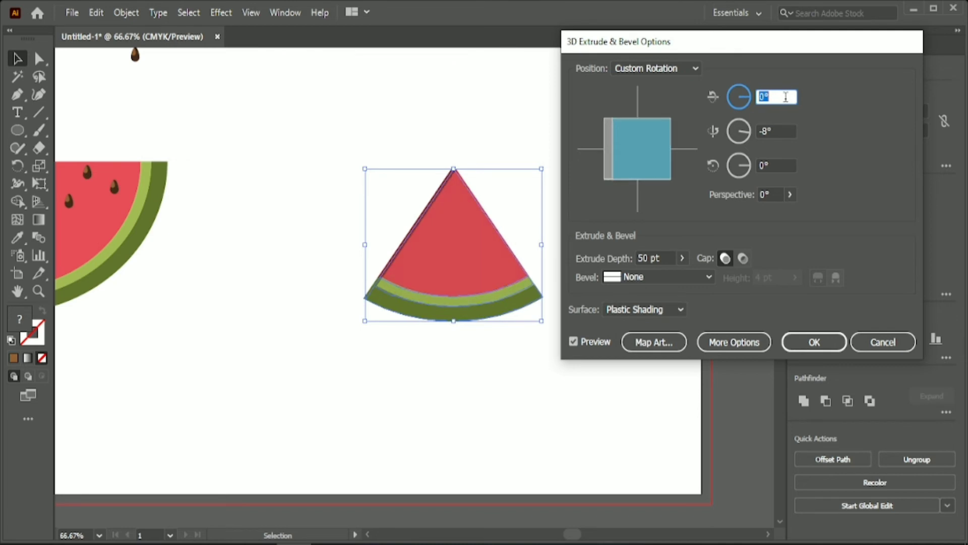
Turn the wedge to 27° around the Y axis so its extruded side faces right
left_click(778, 131)
key("Up")
key("Up")
key("Up")
key("Up")
key("Up")
key("Up")
key("Up")
key("Up")
key("Up")
key("Up")
key("Up")
key("Up")
key("Up")
key("Up")
key("Up")
key("Up")
key("Up")
key("Up")
key("Up")
key("Up")
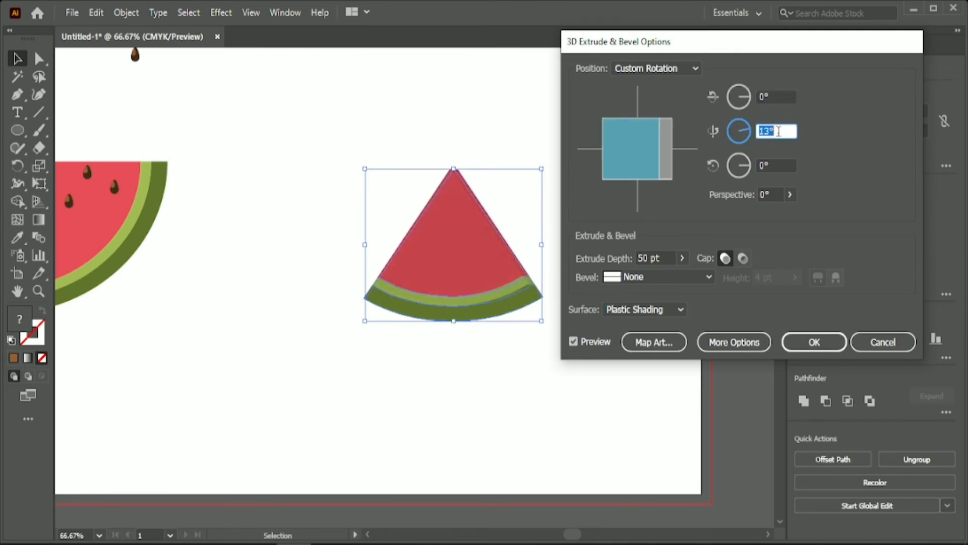
key("Up")
key("Up")
key("Up")
Try slight tilts of -3° around the X axis and 1° around the Z axis, returning both to 0°
left_click(783, 96)
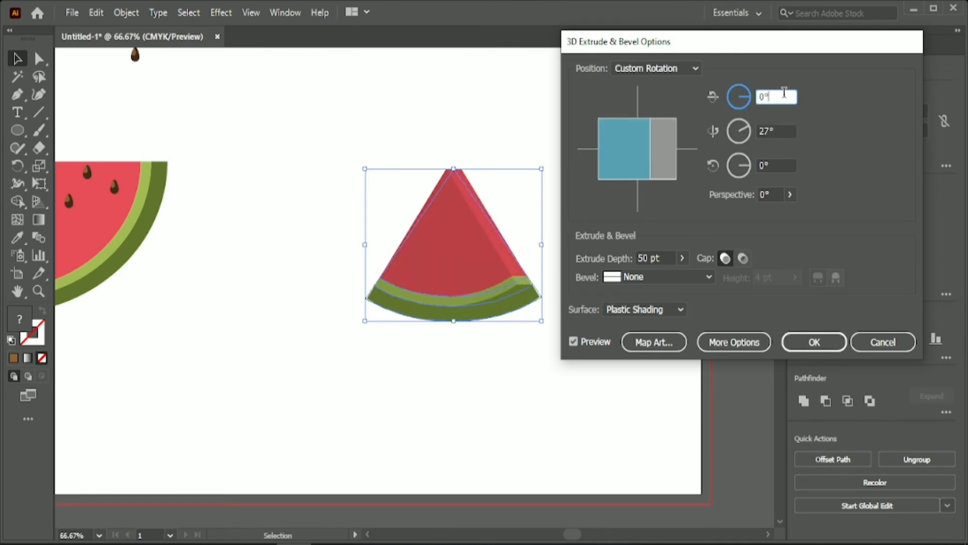
key("Down")
key("Down")
key("Down")
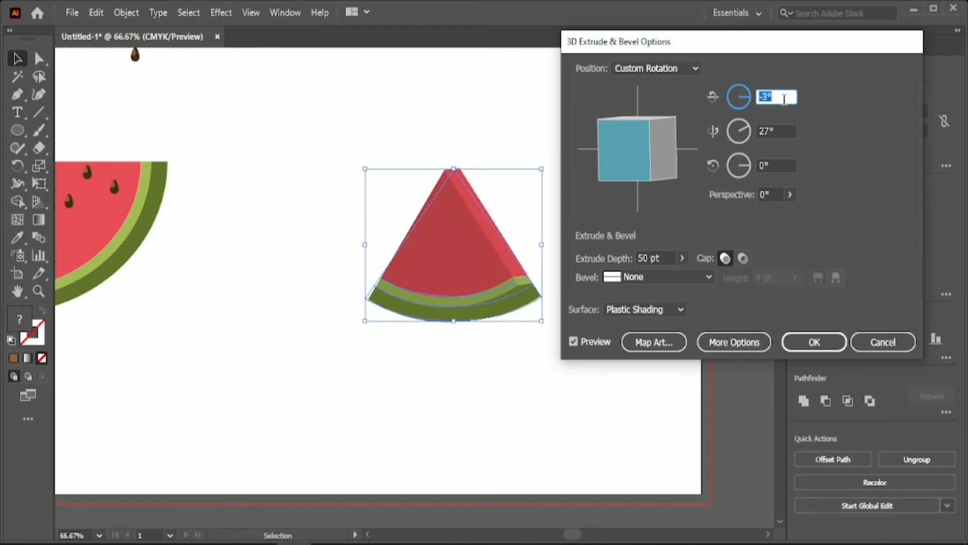
key("Up")
key("Up")
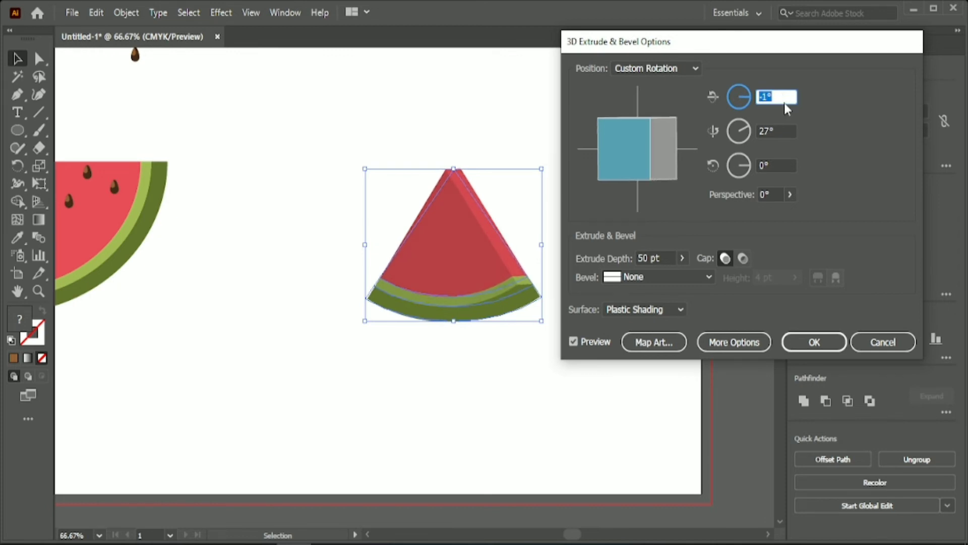
left_click(786, 166)
key("Up")
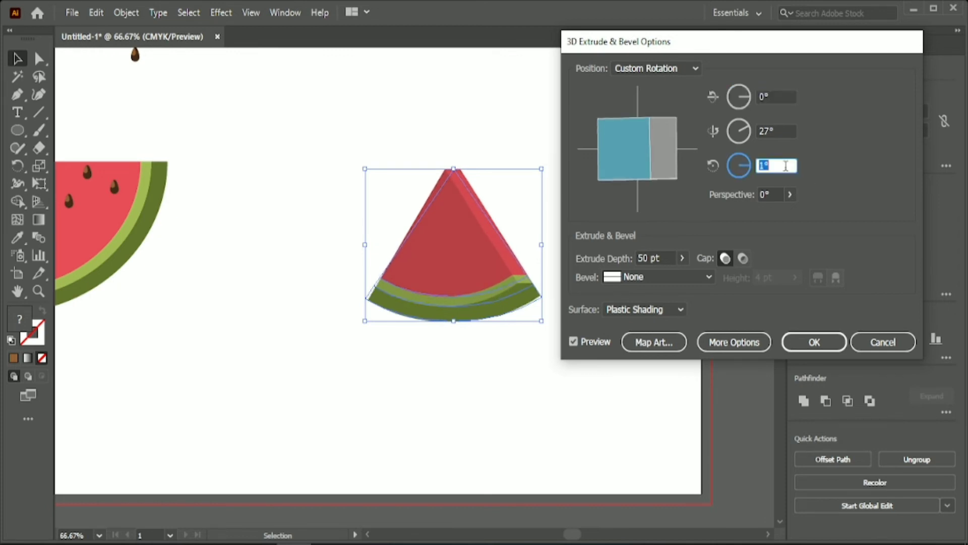
key("Down")
Fine-tune the wedge's Y-axis rotation to 26°
left_click(788, 130)
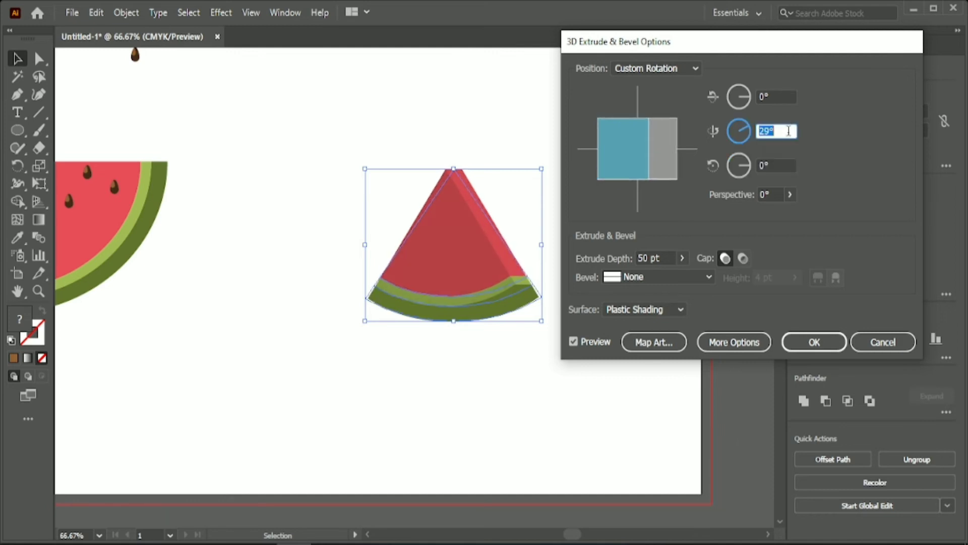
key("Down")
key("Down")
key("Down")
key("Down")
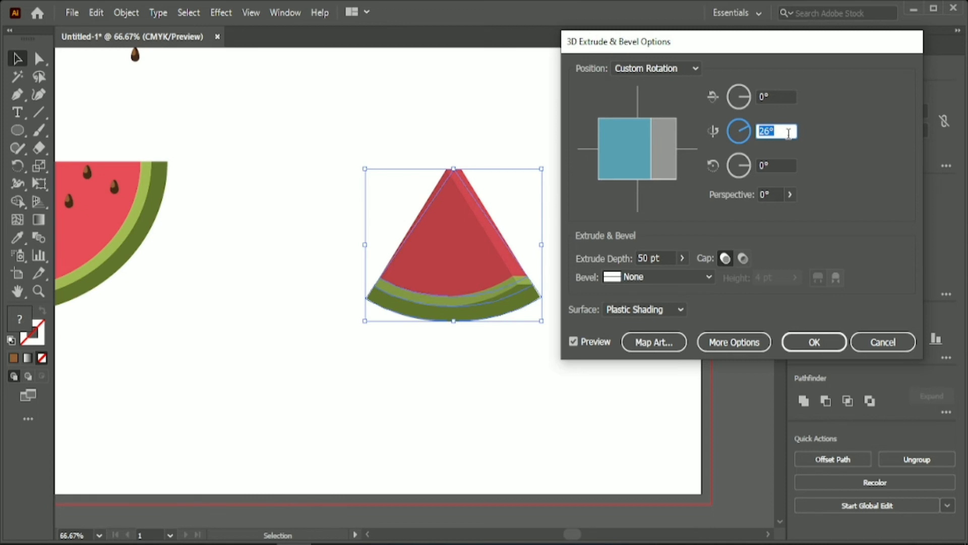
Move the extrusion's light source to the upper left of the shading sphere and apply the 3D effect
left_click(713, 343)
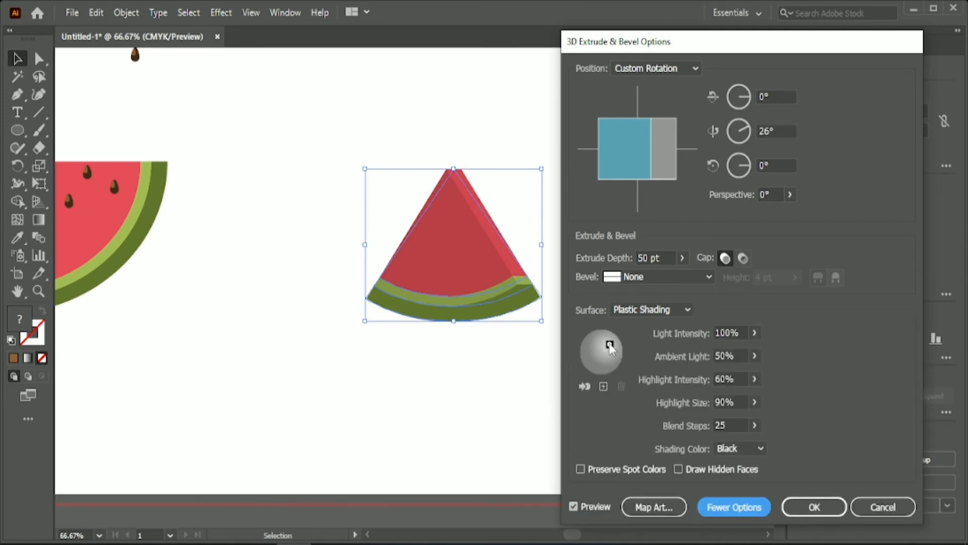
mouse_move(597, 343)
left_mouse_down()
mouse_move(585, 347)
mouse_move(586, 338)
mouse_move(588, 346)
left_mouse_up()
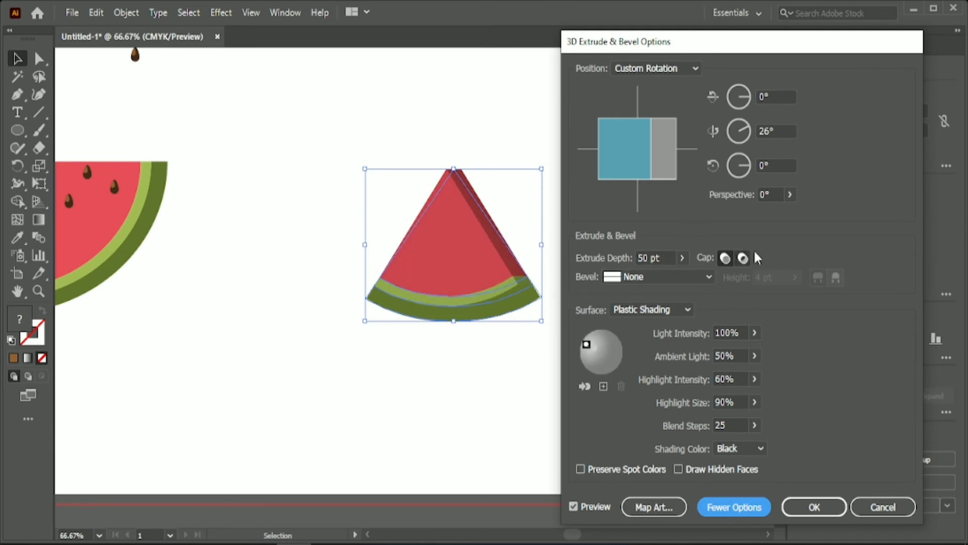
left_click(814, 507)
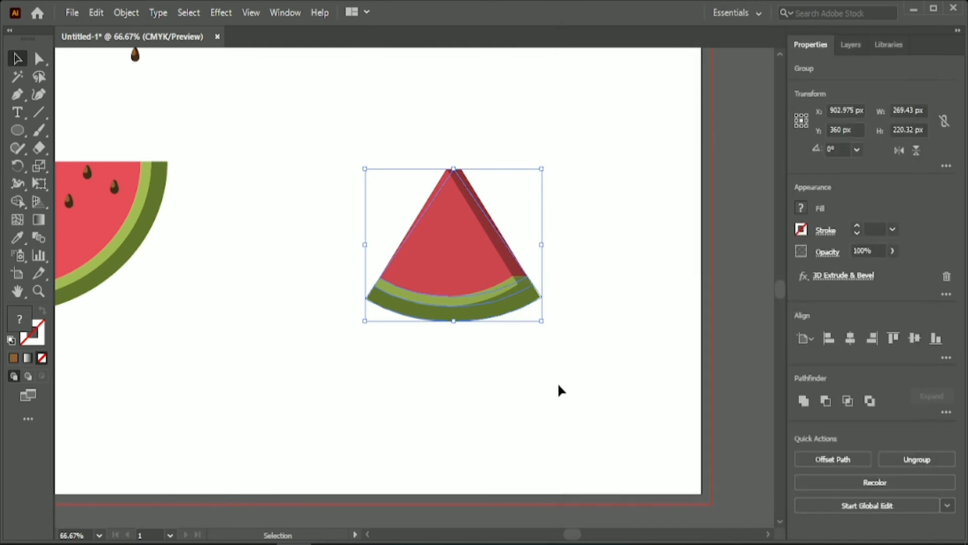
Place a copy of the loose seed just left of the extruded wedge
left_click(556, 387)
scroll(179, 124, "up", 1)
left_click_drag(139, 79, 135, 76)
scroll(335, 240, "up", 1)
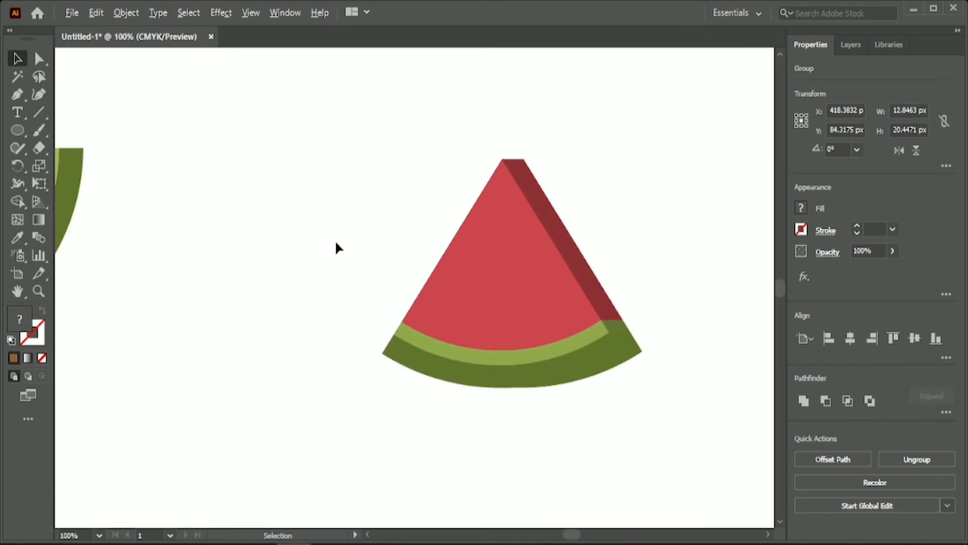
scroll(161, 107, "up", 3)
scroll(155, 107, "down", 1)
left_click_drag(76, 113, 321, 265)
left_click(499, 301)
scroll(500, 301, "up", 1)
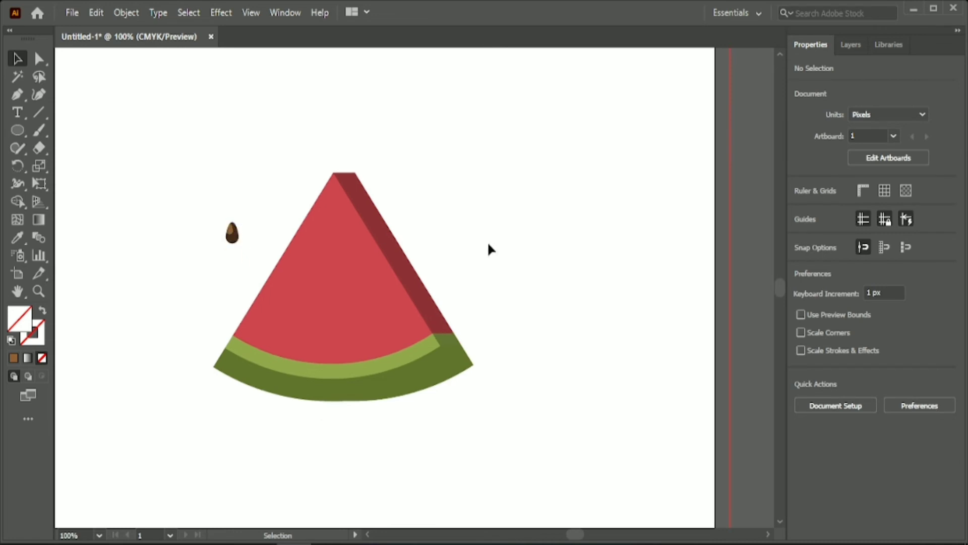
Expand the appearance of the 3D wedge and ungroup the result
left_click(372, 264)
left_click(126, 13)
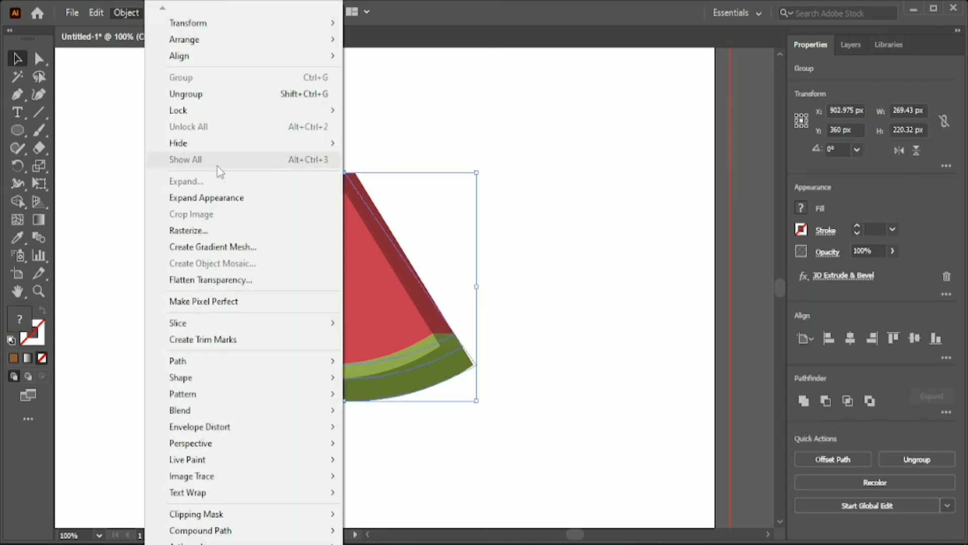
left_click(252, 198)
right_click(388, 286)
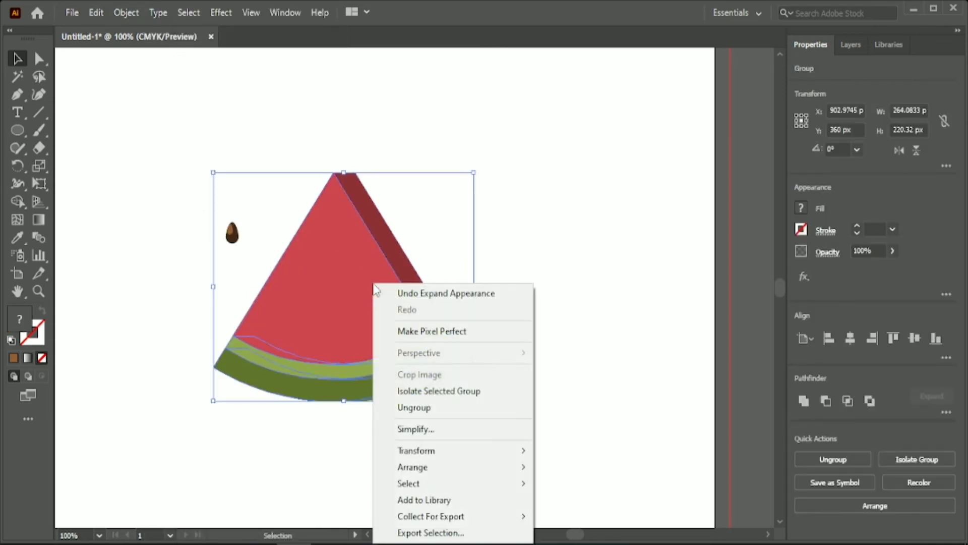
left_click(441, 402)
Ungroup the wedge once more so its individual faces can be selected, and clear the selection
left_click(404, 418)
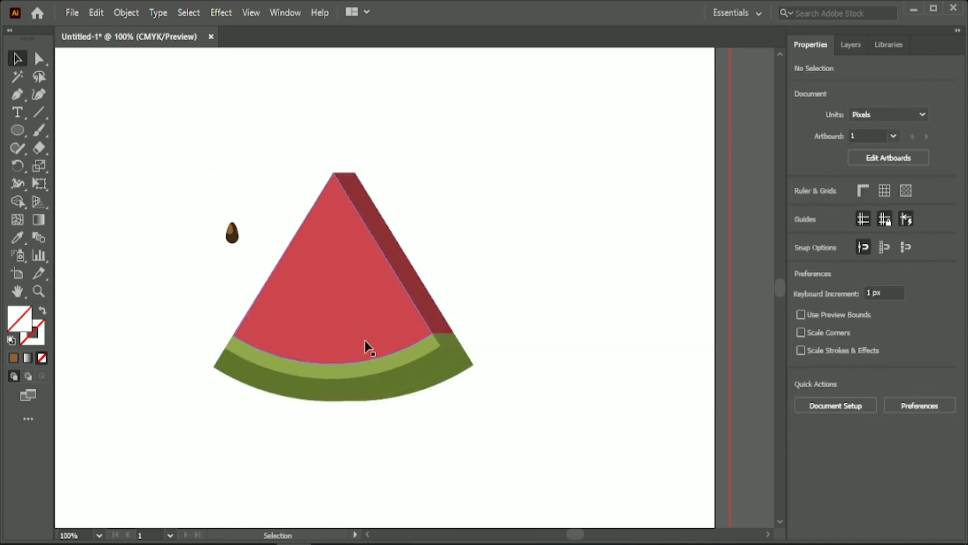
left_click(377, 393)
left_click(396, 396)
left_click(395, 392)
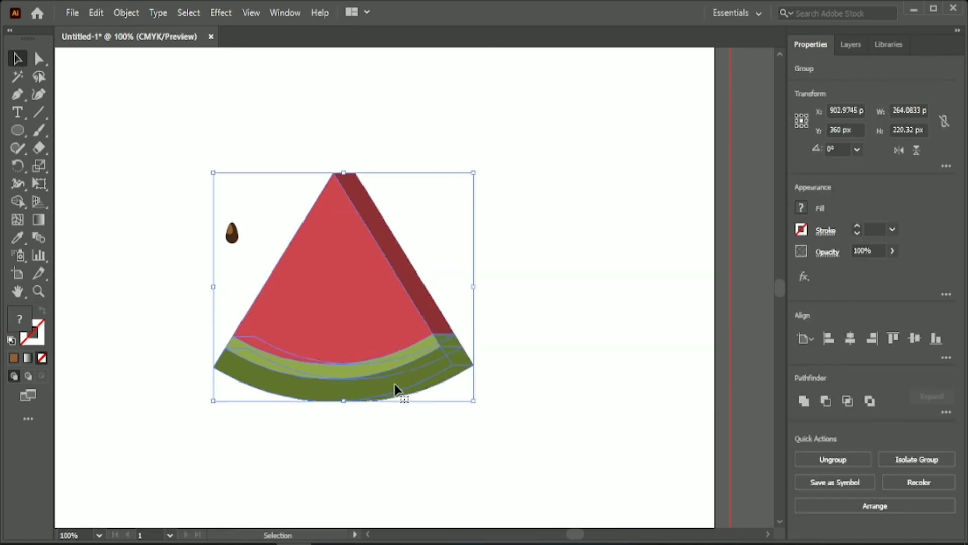
right_click(394, 392)
left_click(477, 248)
left_click(353, 415)
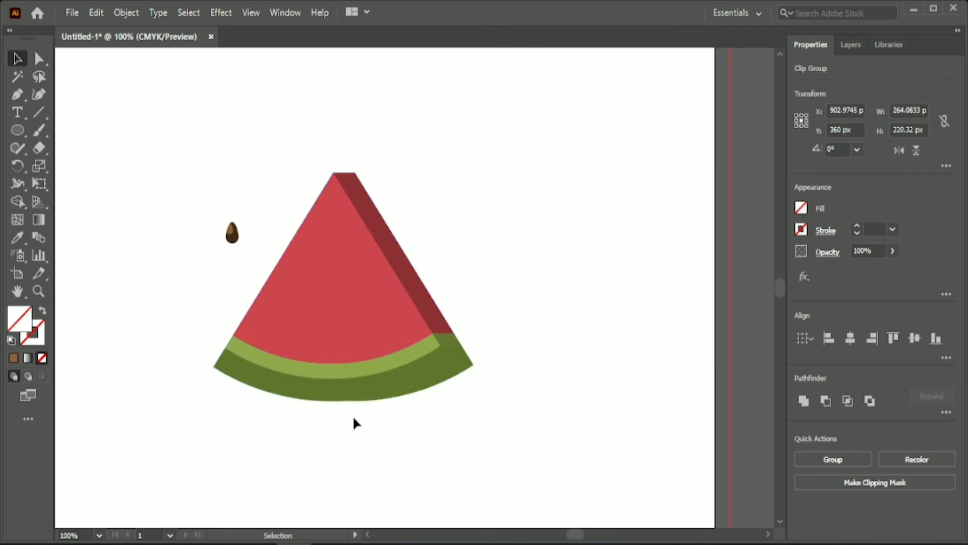
Lighten the wedge's front dark-green rind by setting the black in its fill to 40%
left_click(353, 396)
left_click(801, 206)
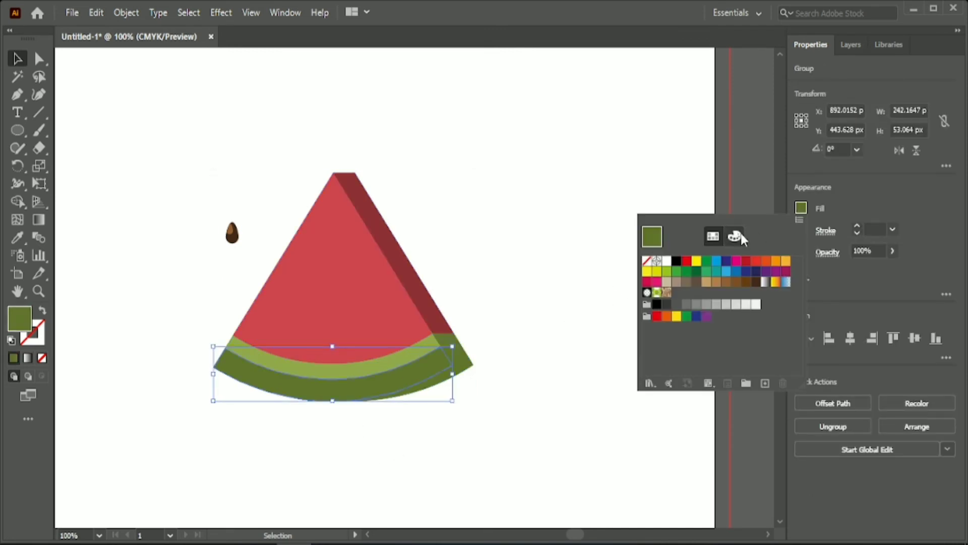
left_click(735, 236)
mouse_move(717, 321)
left_mouse_down()
mouse_move(708, 316)
mouse_move(719, 321)
left_mouse_up()
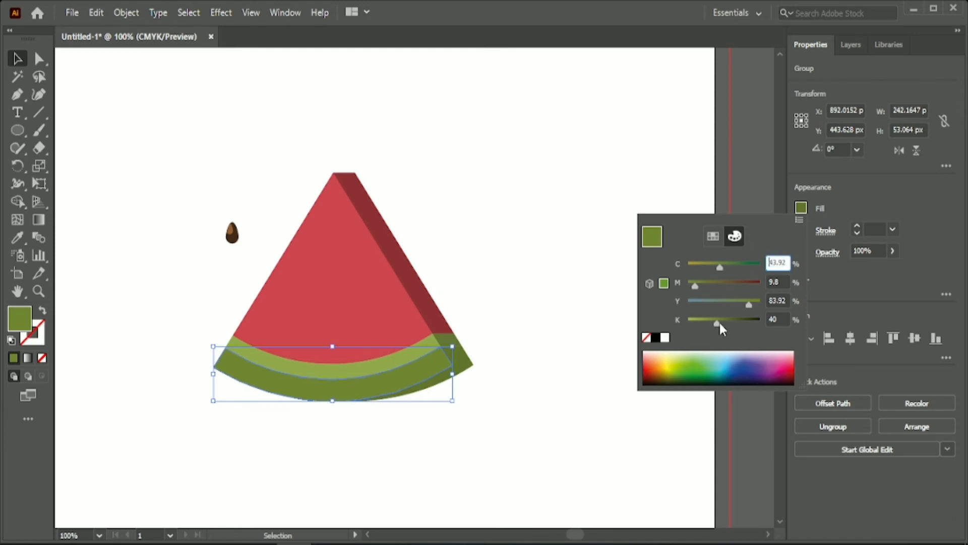
left_click(7, 237)
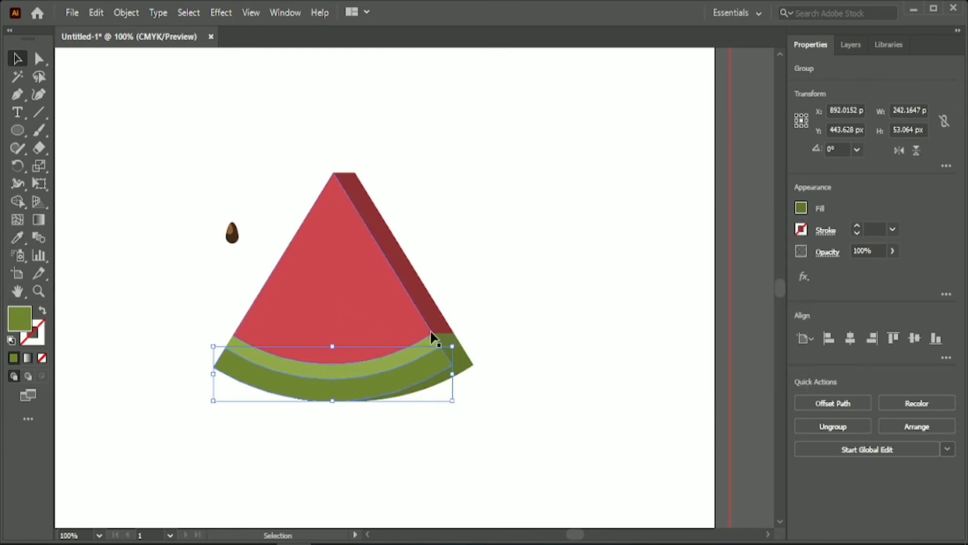
Match the front rind's fill to the dark green of the side rind with the Eyedropper
left_click(17, 241)
left_click(457, 353)
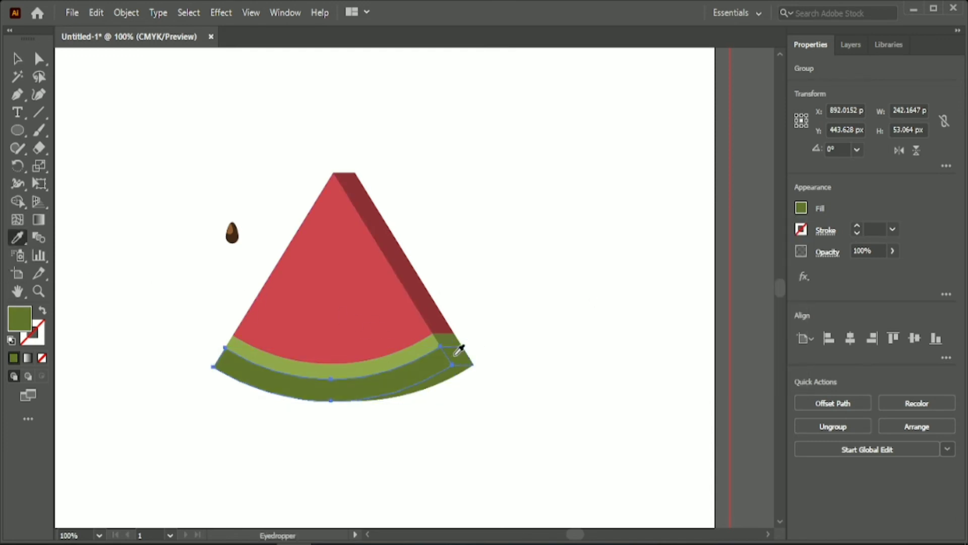
left_click(17, 59)
left_click(469, 268)
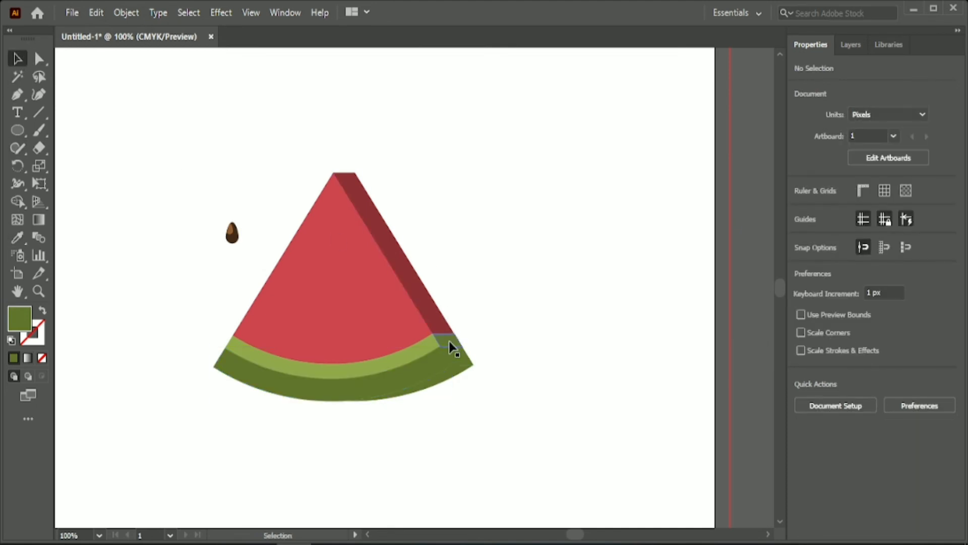
Darken the side face of the outer rind by setting the black in its fill to 60%
left_click(455, 357)
left_click(801, 210)
left_click_drag(726, 323, 732, 323)
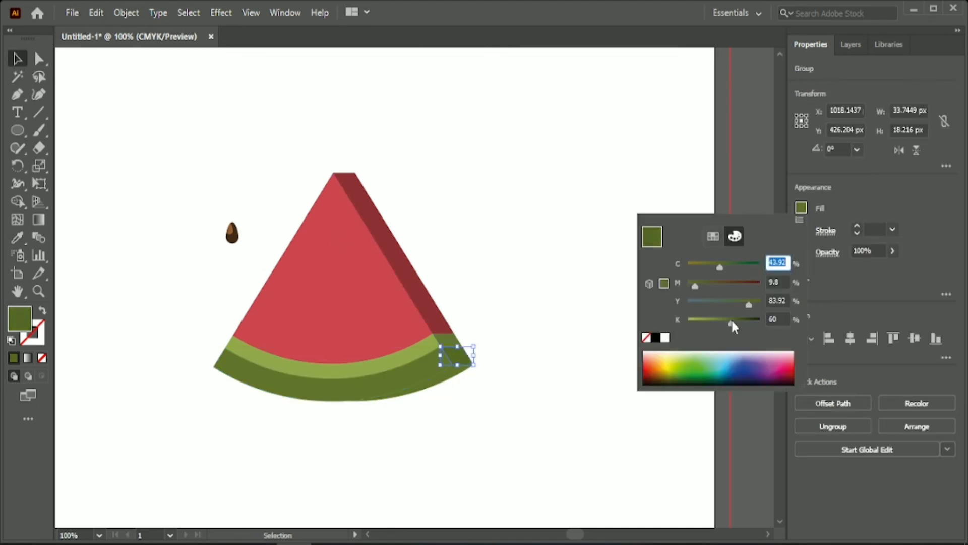
left_click(535, 285)
left_click(535, 287)
Darken the side face of the inner light-green rind by raising the black in its fill
left_click(448, 340)
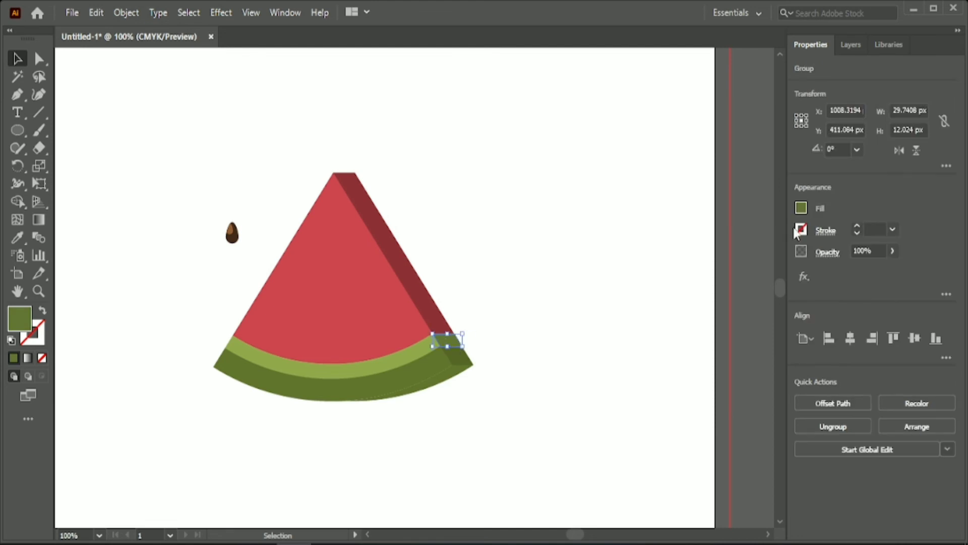
left_click(801, 209)
left_click(730, 322)
left_click(529, 284)
left_click(527, 284)
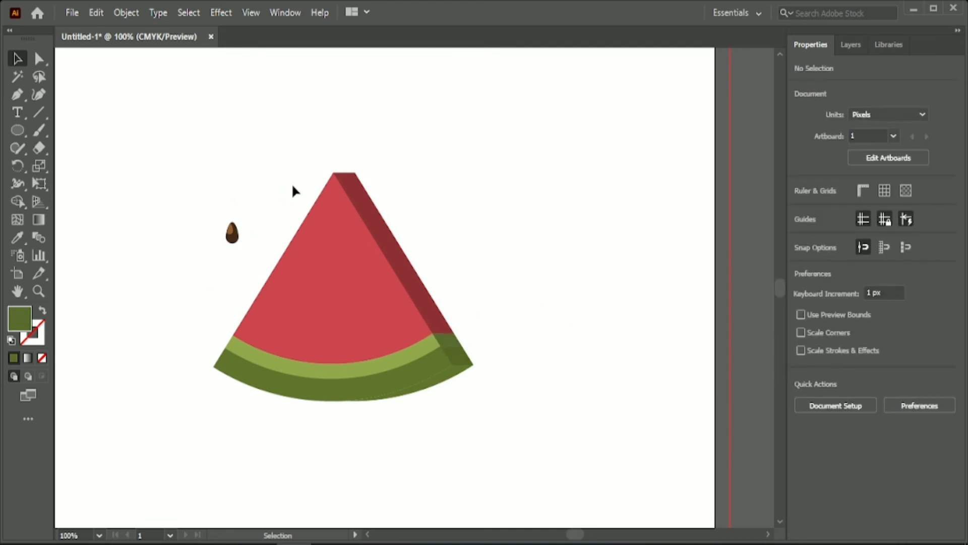
Distribute six seeds over the wedge's red front face using the loose seed and copies of it
left_click_drag(232, 233, 301, 243)
left_click_drag(304, 244, 281, 283)
left_click_drag(282, 283, 386, 289)
left_click_drag(361, 259, 373, 253)
key("Left")
key("Left")
key("Left")
key("Left")
key("Left")
left_click(329, 267)
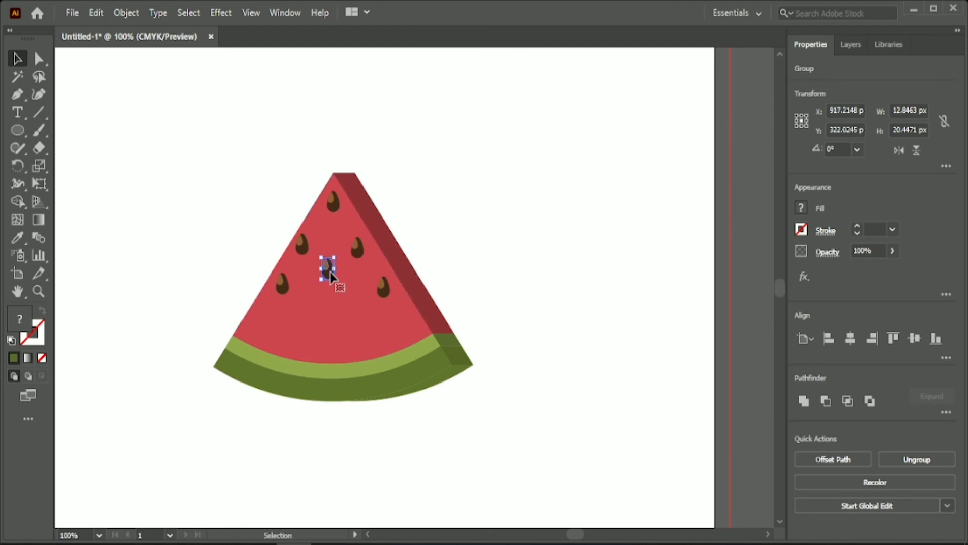
Select the wedge together with its seeds and group them
left_click(516, 212)
key("ctrl+minus")
key("ctrl+minus")
key("ctrl+minus")
left_click_drag(432, 171, 524, 313)
right_click(444, 240)
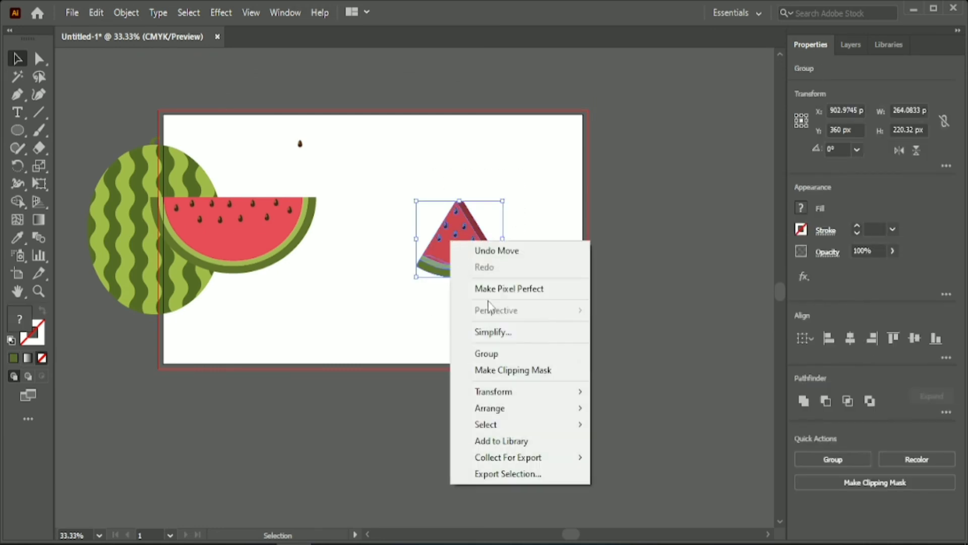
left_click(469, 352)
Delete the leftover loose seed near the top of the artboard
left_click(388, 346)
left_click(300, 143)
left_click(319, 163)
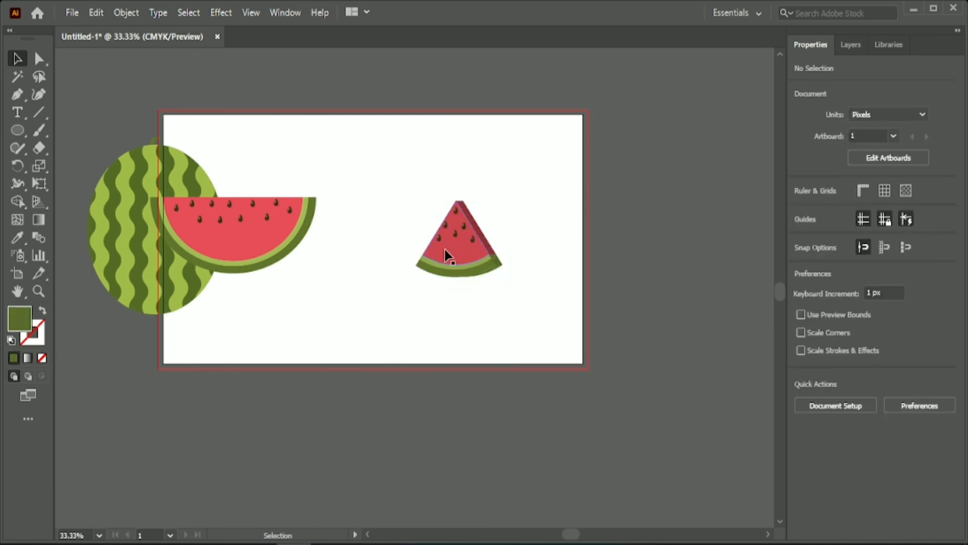
Move the wedge and the cut half out of the way and center the whole melon on the artboard
left_click_drag(446, 253, 559, 336)
left_click_drag(275, 216, 340, 312)
left_click_drag(187, 222, 394, 222)
left_click(853, 339)
left_click(445, 410)
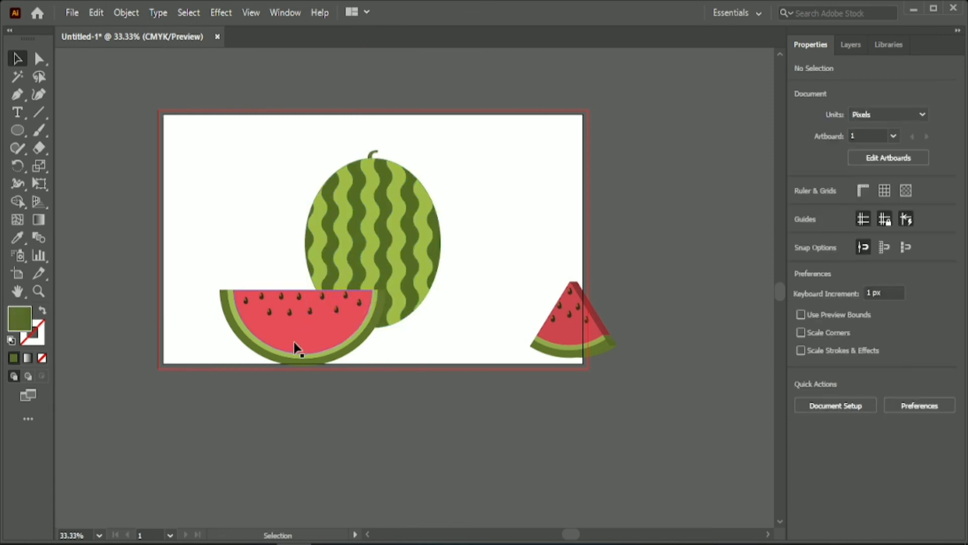
Arrange the cut half in front of the melon's lower right and the wedge in front of its lower left
left_click_drag(294, 343, 471, 316)
left_click_drag(575, 323, 333, 318)
left_click_drag(480, 295, 461, 293)
left_click(477, 372)
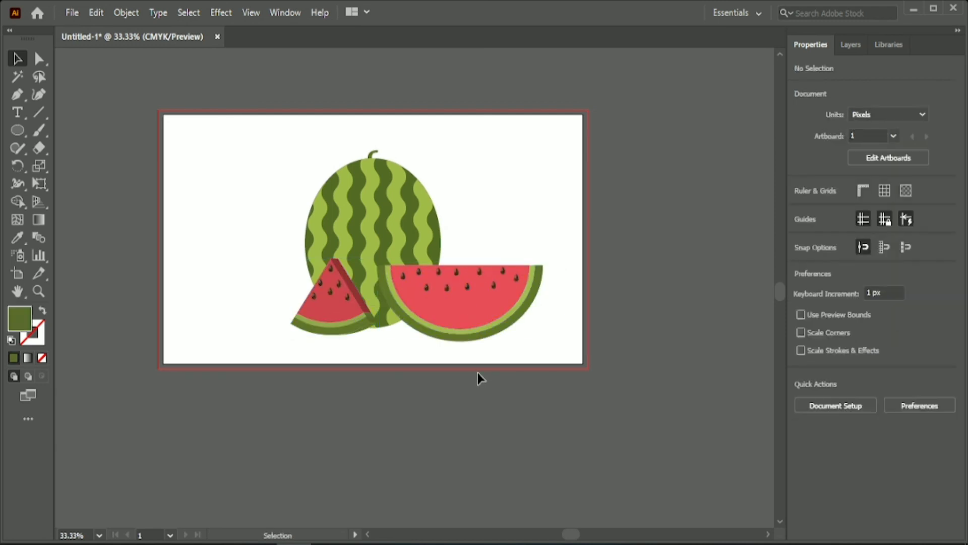
Ungroup the wedge and recolor its flesh with the red sampled from the cut half using the Eyedropper
scroll(477, 372, "up", 1)
left_click(271, 281)
right_click(270, 282)
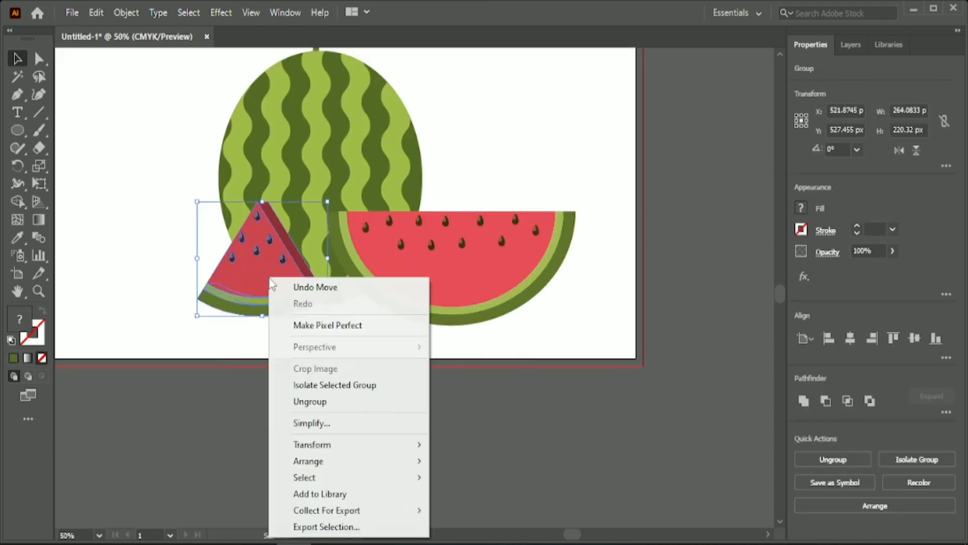
left_click(310, 401)
left_click(259, 307)
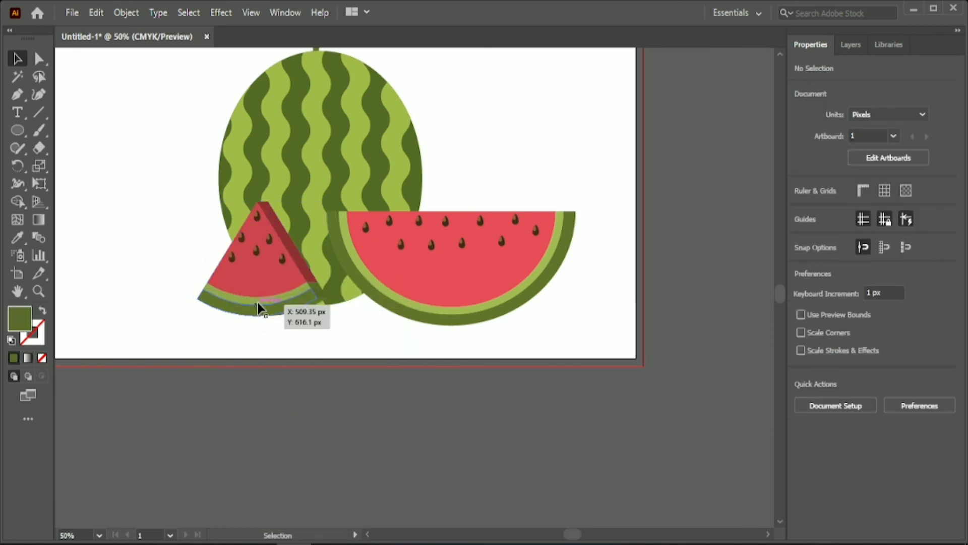
left_click(252, 283)
left_click(27, 236)
left_click(483, 269)
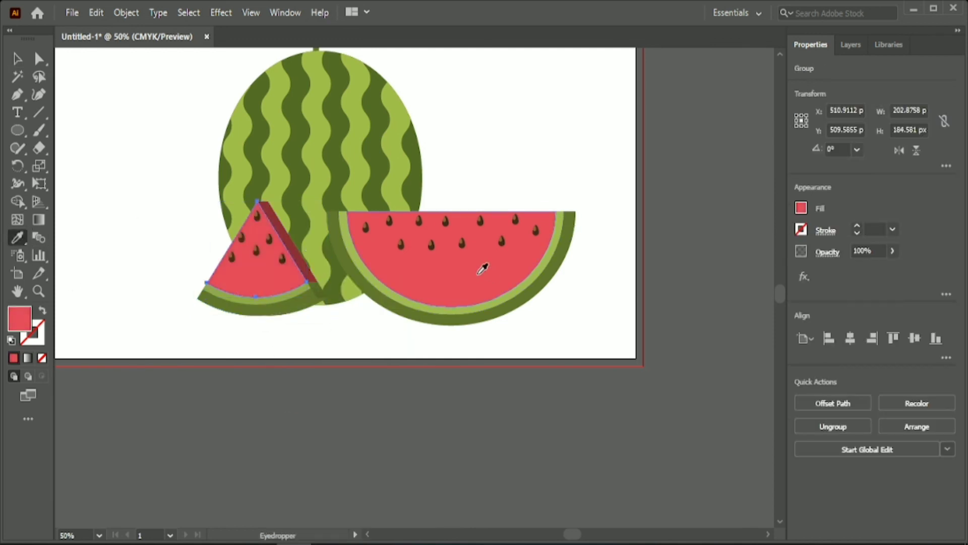
key("v")
left_click(117, 161)
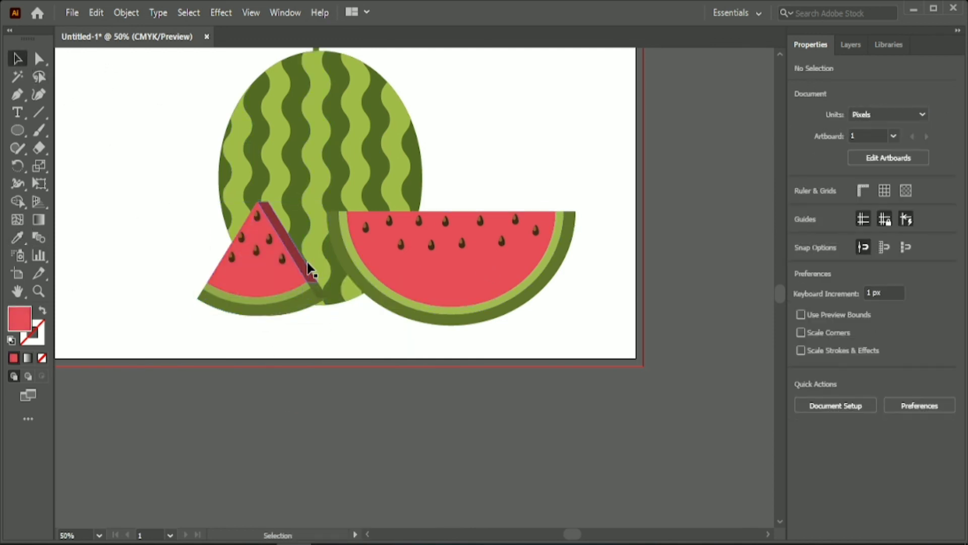
Group all the wedge parts with their seeds again and lower the wedge level with the base of the cut half
left_click_drag(156, 228, 214, 317)
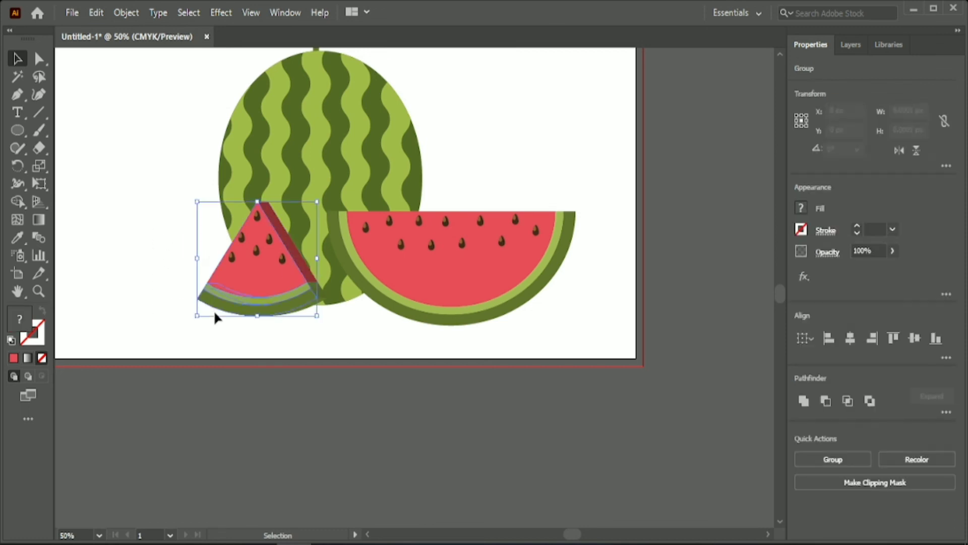
key("ctrl+equal")
left_click_drag(223, 237, 235, 240)
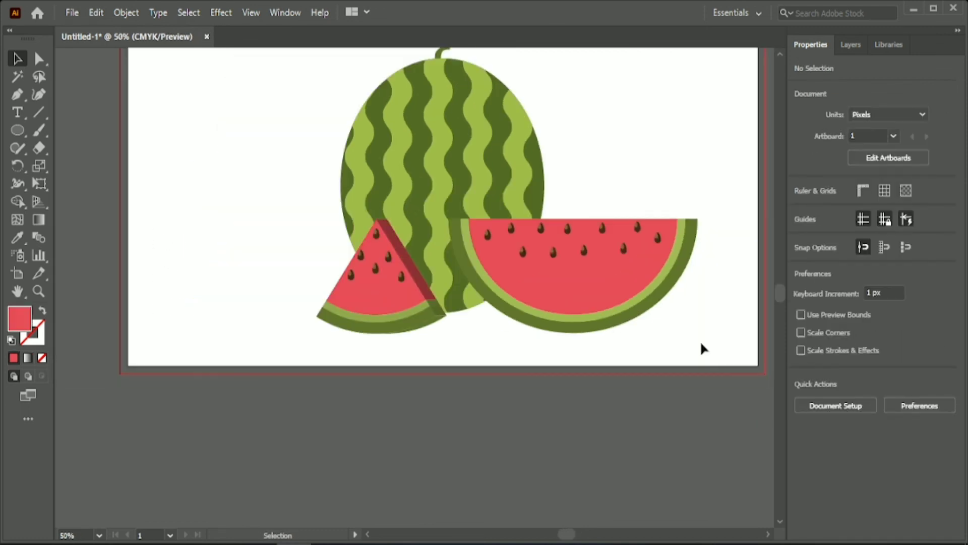
Shift the cut half slightly toward the wedge in front of the whole melon
key("ctrl+minus")
scroll(704, 370, "up", 1)
mouse_move(558, 533)
left_mouse_down()
mouse_move(544, 539)
mouse_move(552, 527)
left_mouse_up()
scroll(441, 428, "up", 1)
scroll(441, 429, "up", 3)
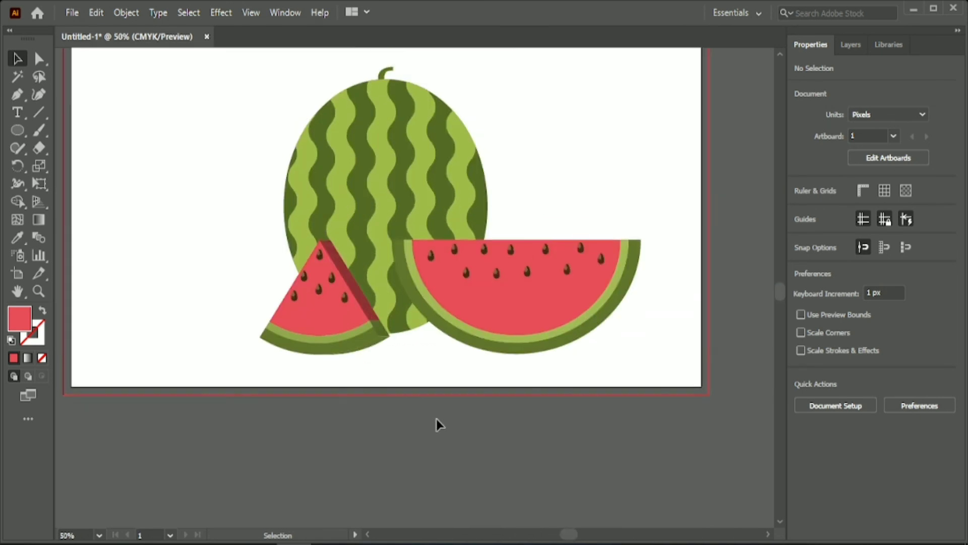
scroll(441, 420, "up", 1)
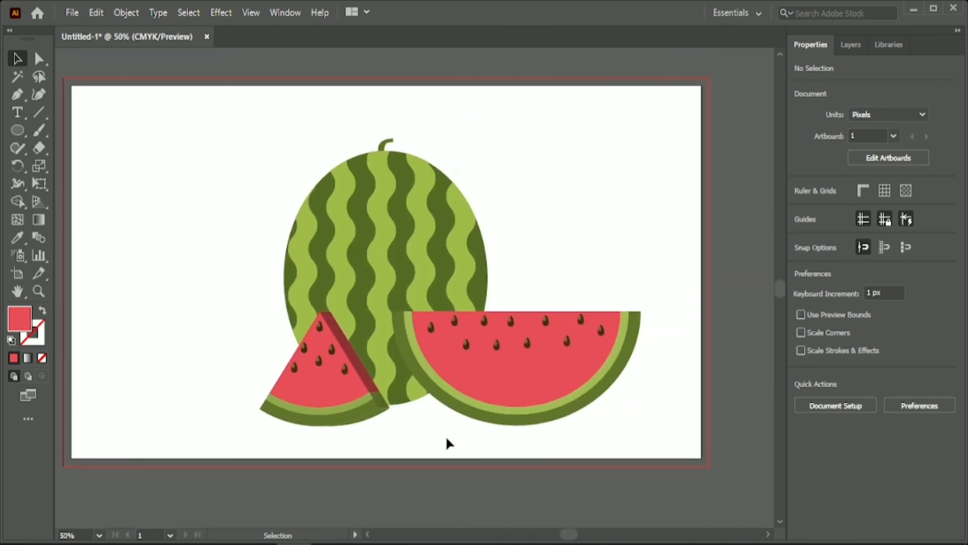
left_click(380, 252)
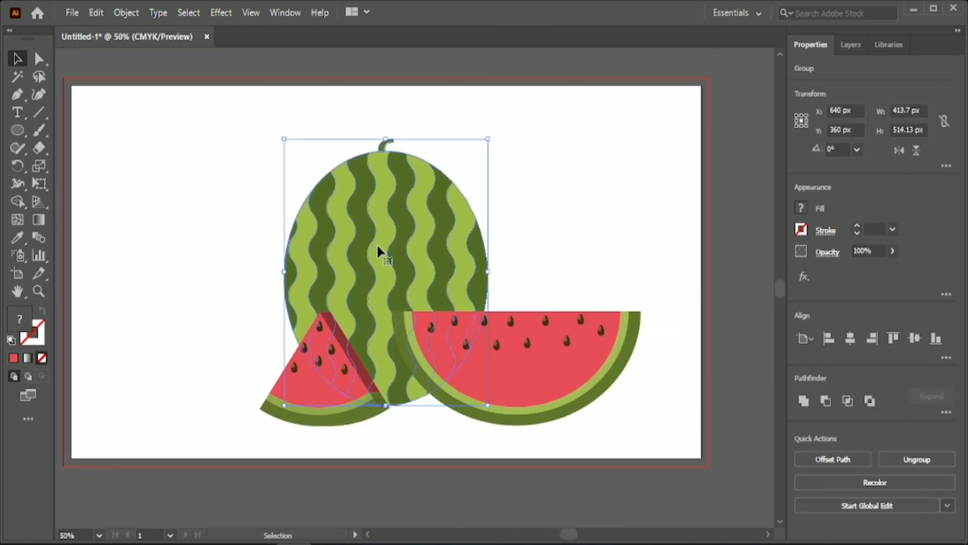
left_click(584, 272)
left_click_drag(525, 359, 518, 358)
Duplicate the wedge and place the copy just above the right part of the cut half
left_click(329, 384)
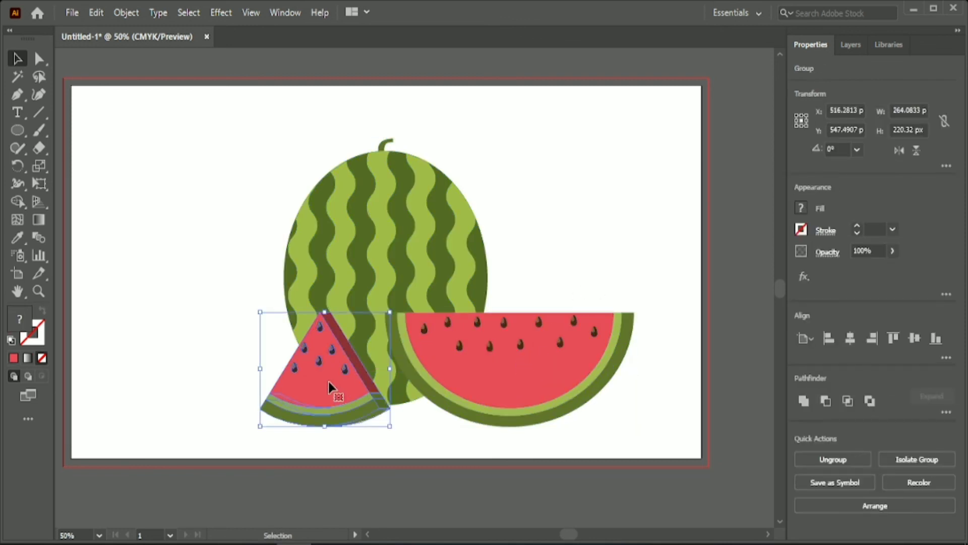
left_click_drag(328, 381, 589, 267)
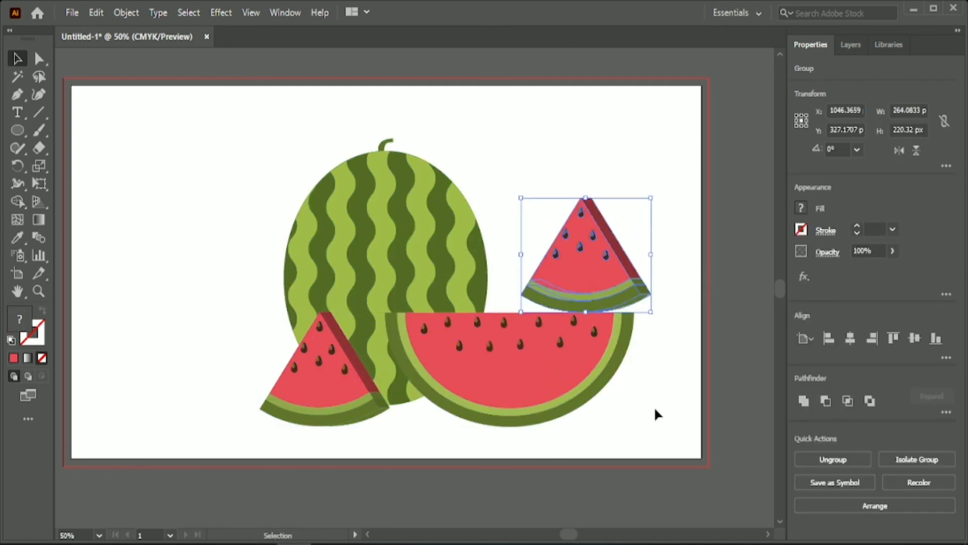
left_click(656, 411)
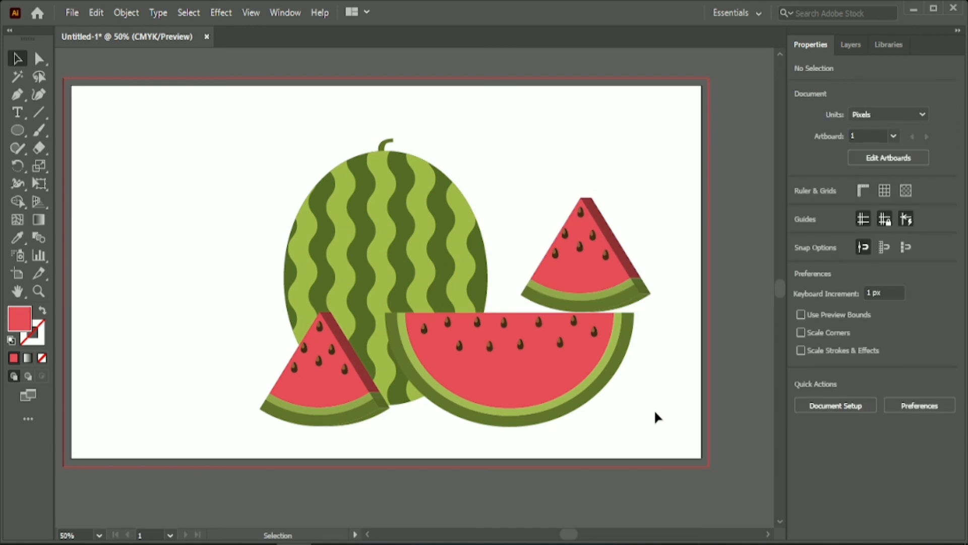
Rotate the cut half about 9° clockwise and align its bottom edge with that of the wedge in front of the melon
left_click(497, 373)
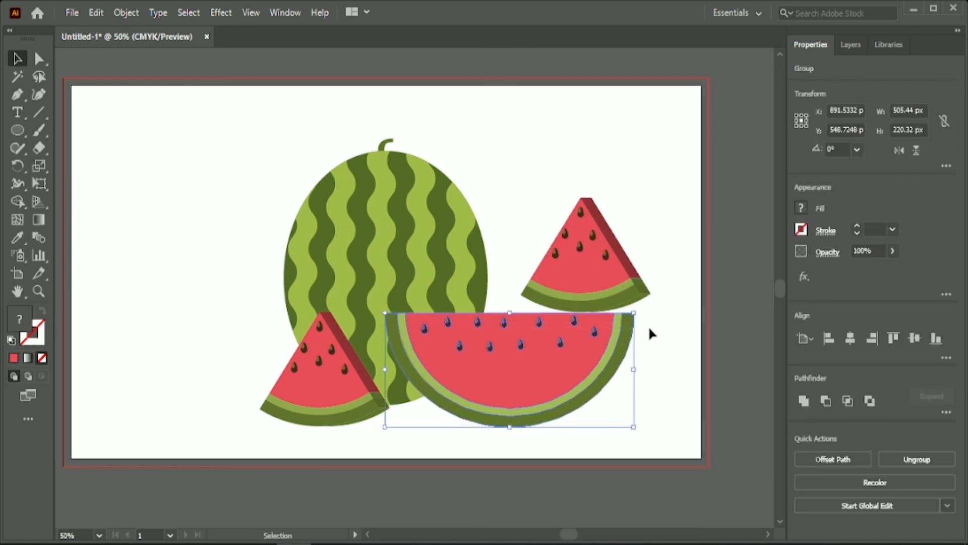
left_click_drag(642, 309, 650, 329)
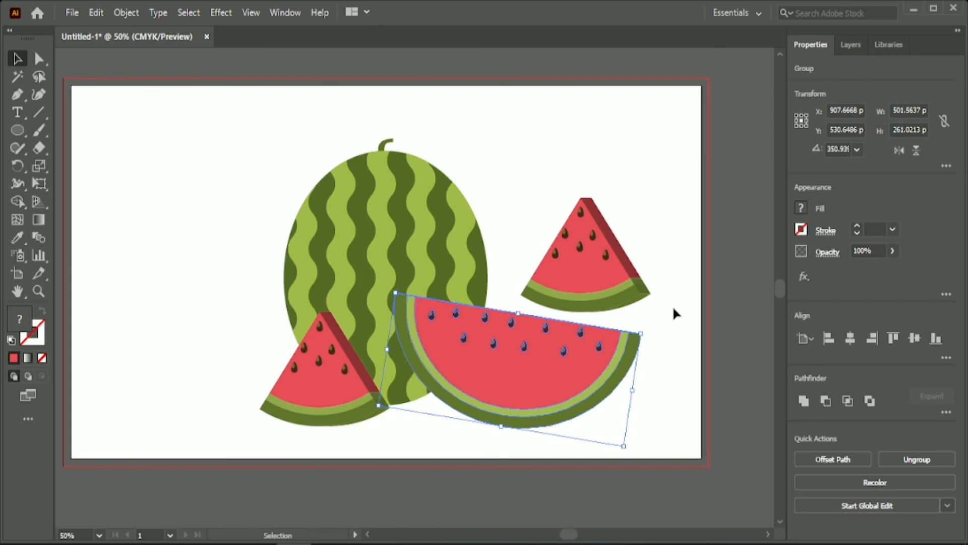
left_click(313, 402, "shift")
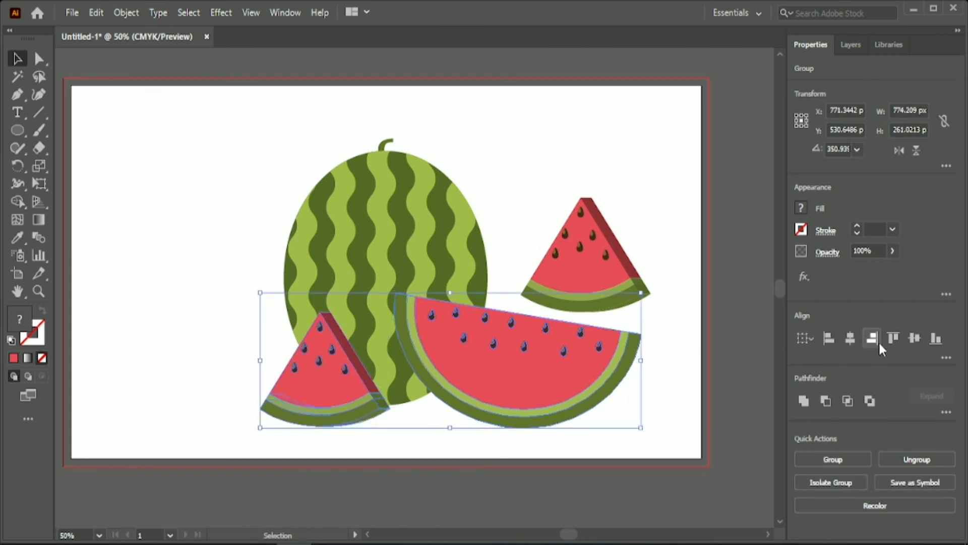
left_click(914, 338)
left_click(936, 338)
left_click(672, 356)
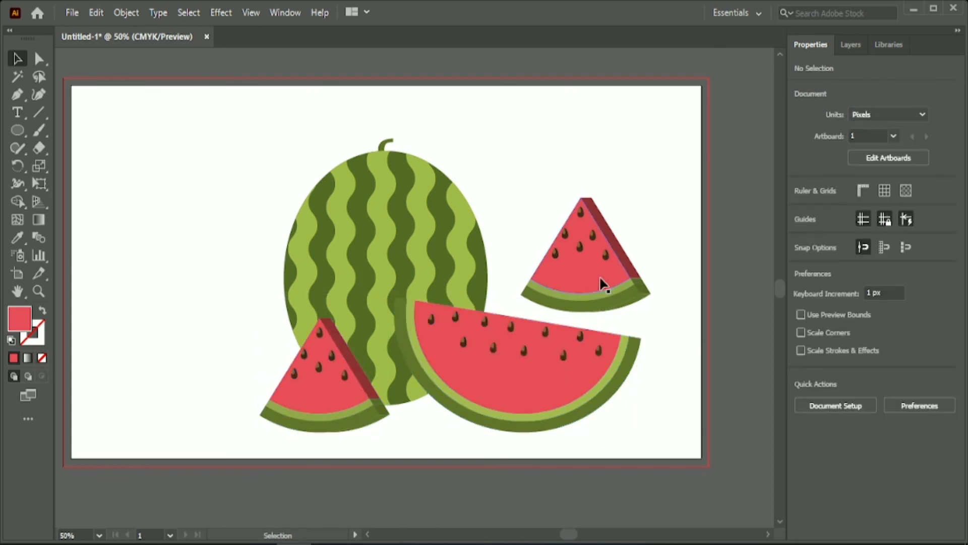
Lower the copied wedge onto the cut half's sloping edge and rotate it about 6° clockwise to rest along it
left_click_drag(603, 285, 608, 298)
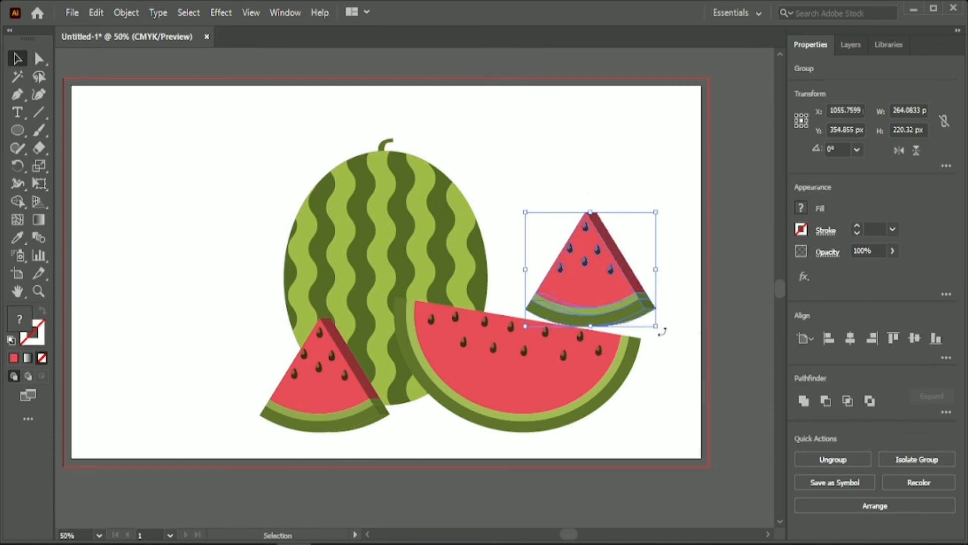
left_click_drag(664, 328, 659, 338)
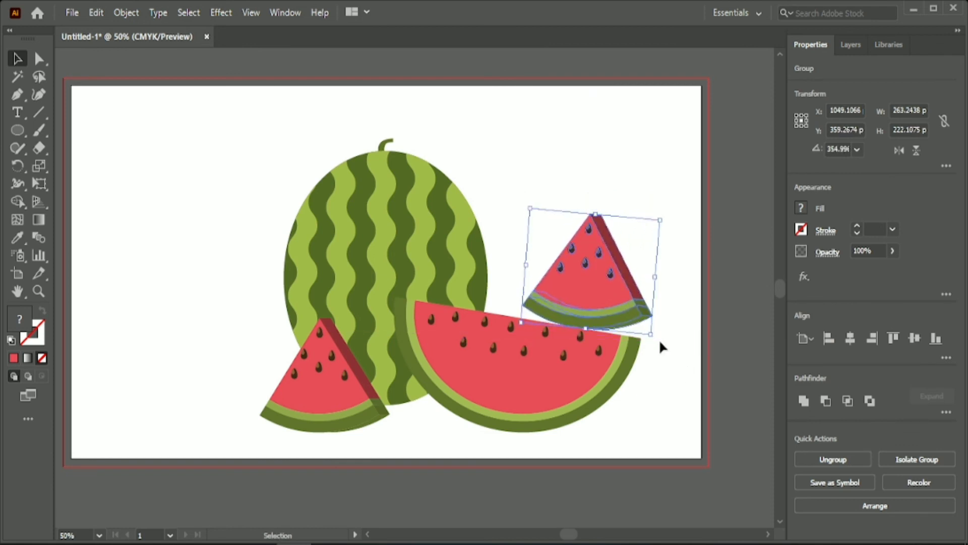
left_click(671, 374)
left_click(615, 304)
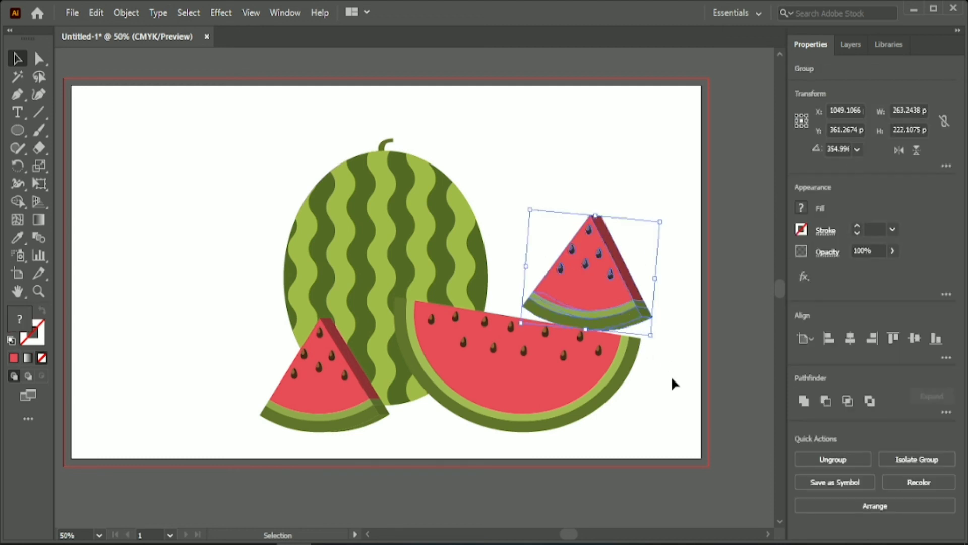
left_click(670, 374)
left_click(615, 300)
left_click_drag(661, 339, 659, 336)
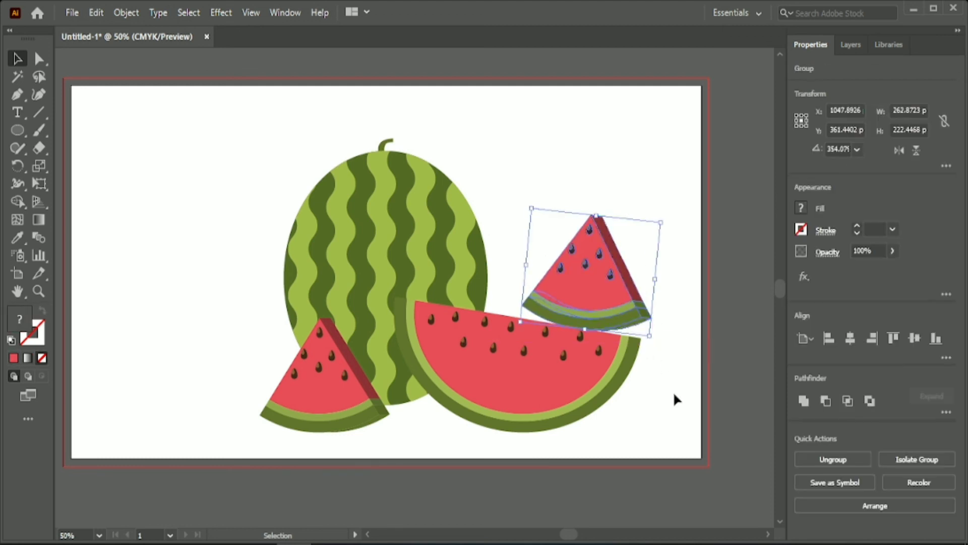
left_click(674, 392)
left_click(612, 298)
left_click(668, 419)
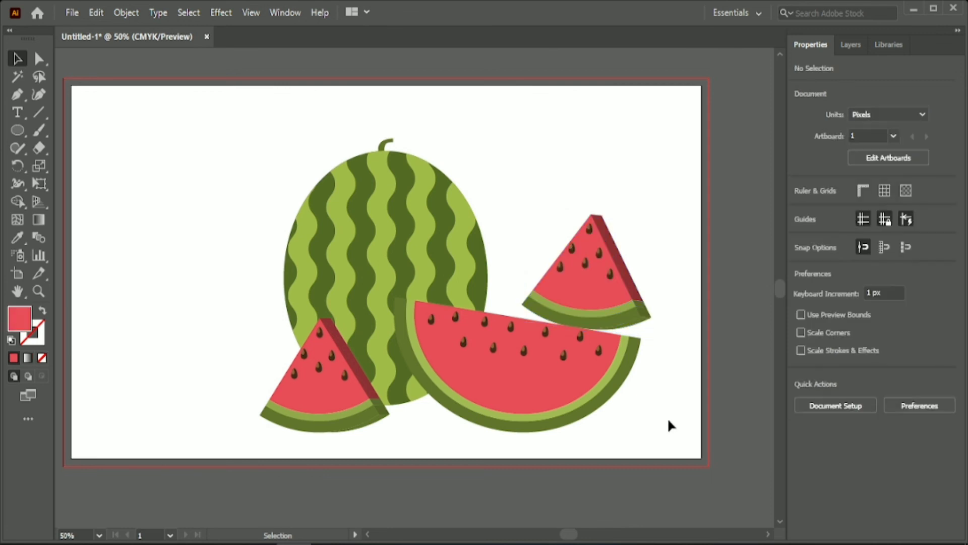